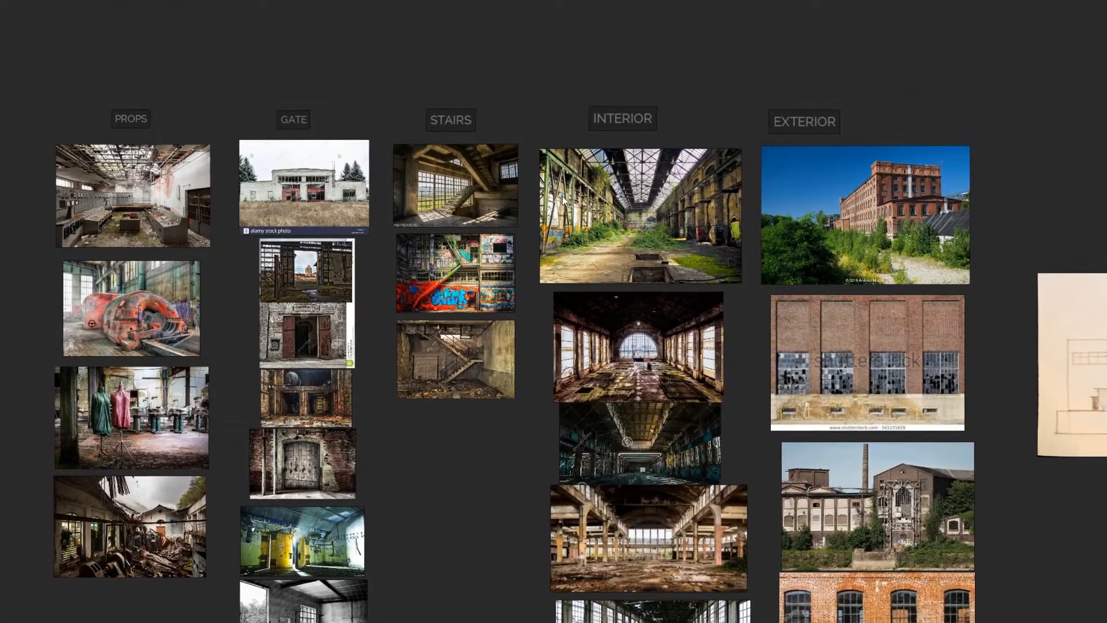
Examine the props, gate and stairs reference photos of abandoned factories on the reference board.
middle_drag(563, 196, 612, 123)
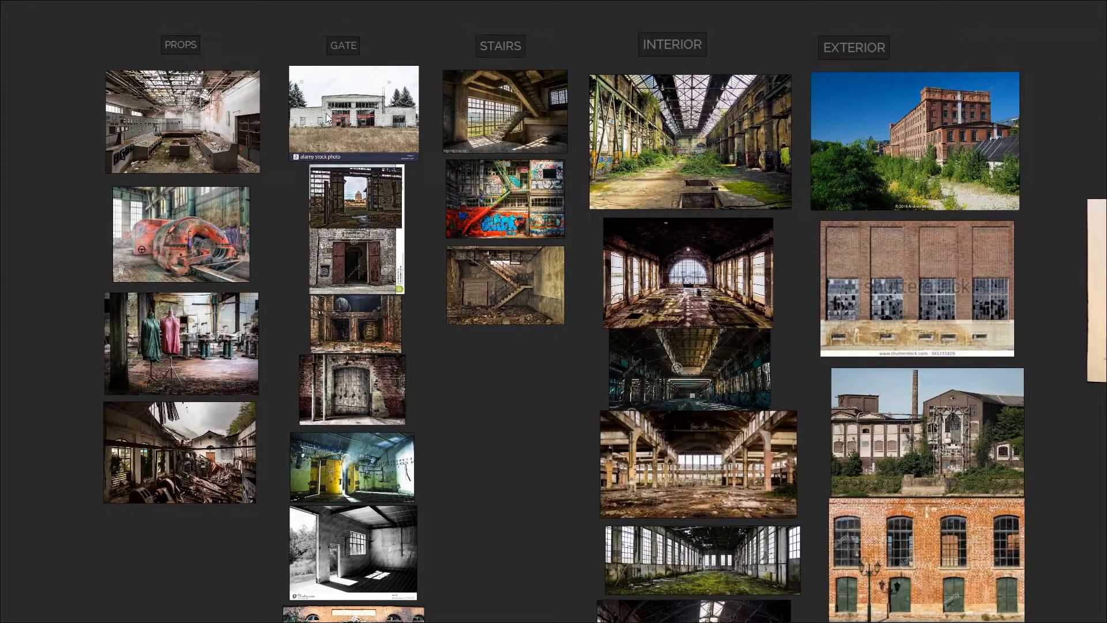
scroll(349, 131, down, 1)
middle_drag(345, 196, 337, 119)
scroll(343, 181, up, 2)
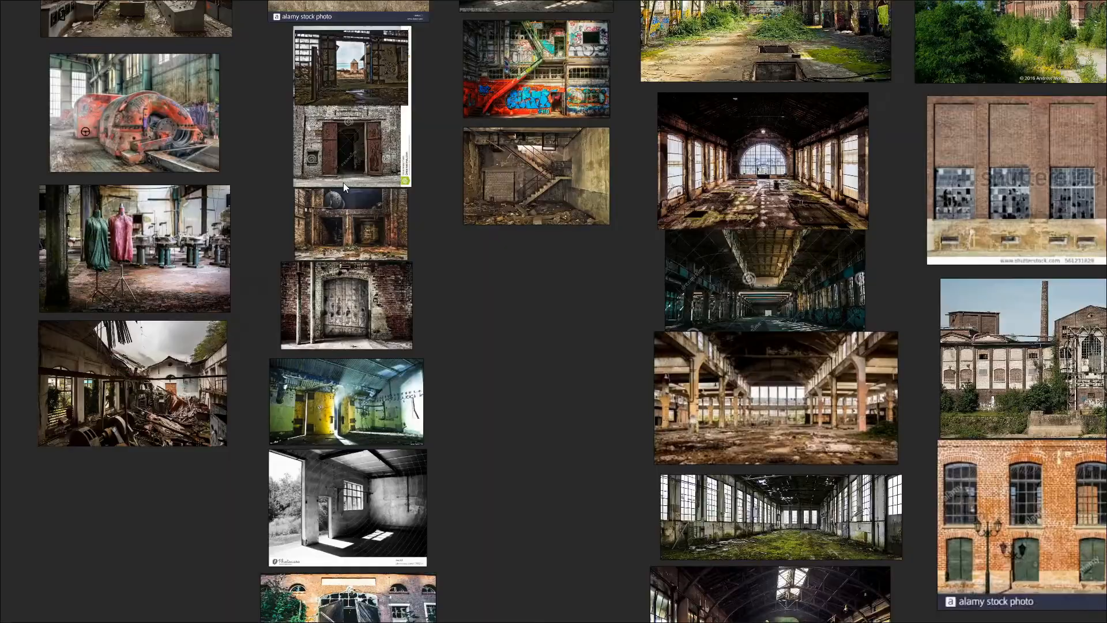
scroll(353, 287, up, 2)
scroll(337, 160, up, 1)
middle_drag(337, 160, 281, 321)
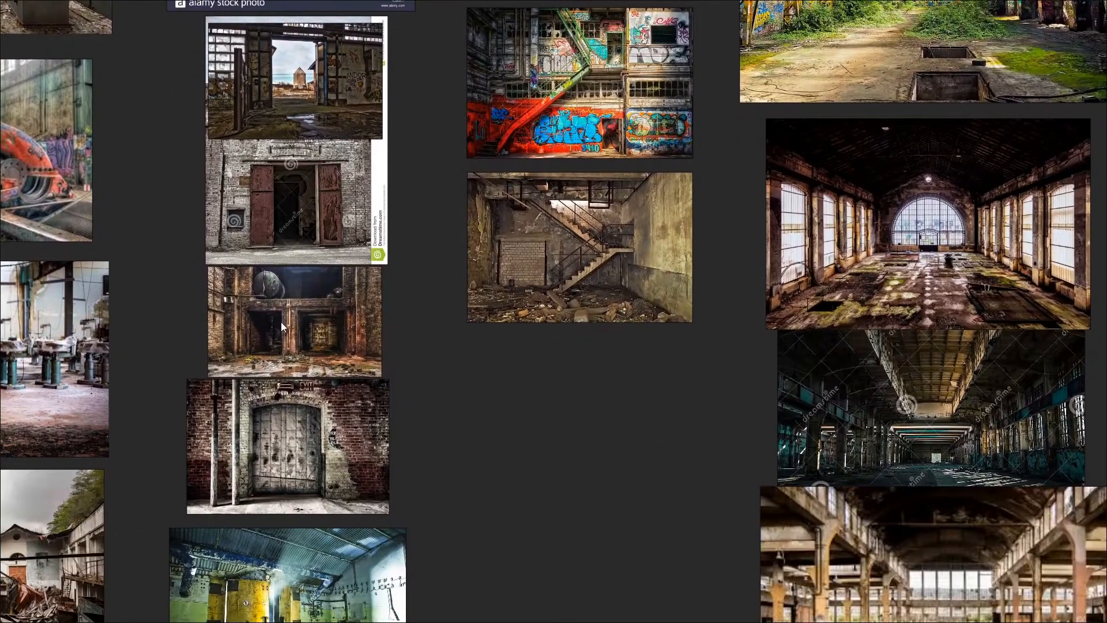
middle_drag(316, 424, 297, 76)
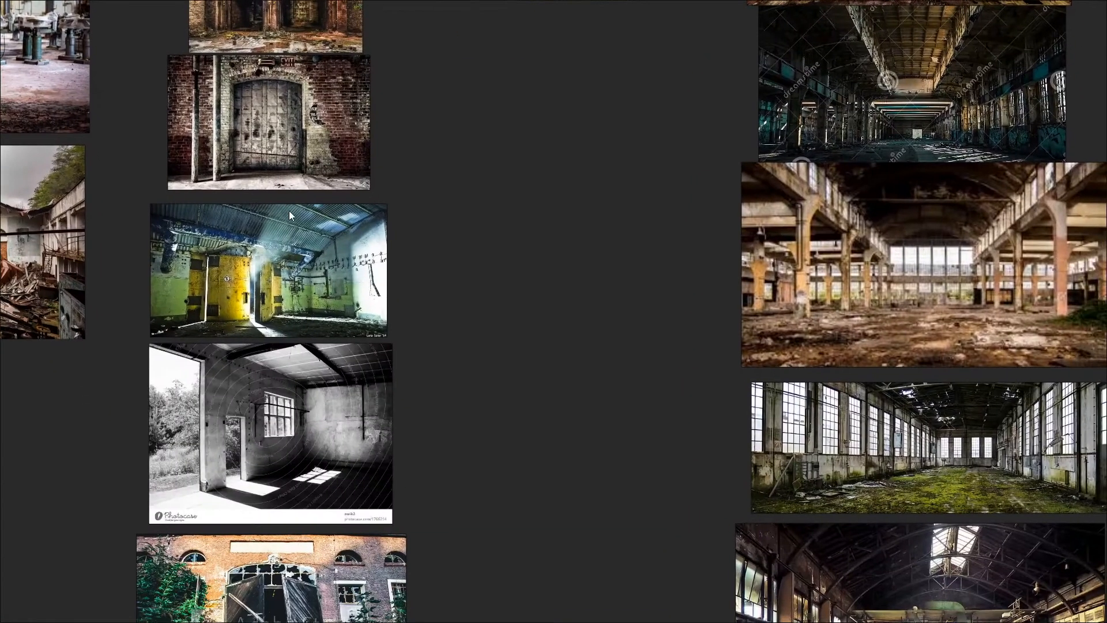
middle_drag(289, 210, 271, 397)
middle_drag(485, 243, 349, 427)
middle_drag(435, 209, 399, 444)
scroll(409, 286, down, 2)
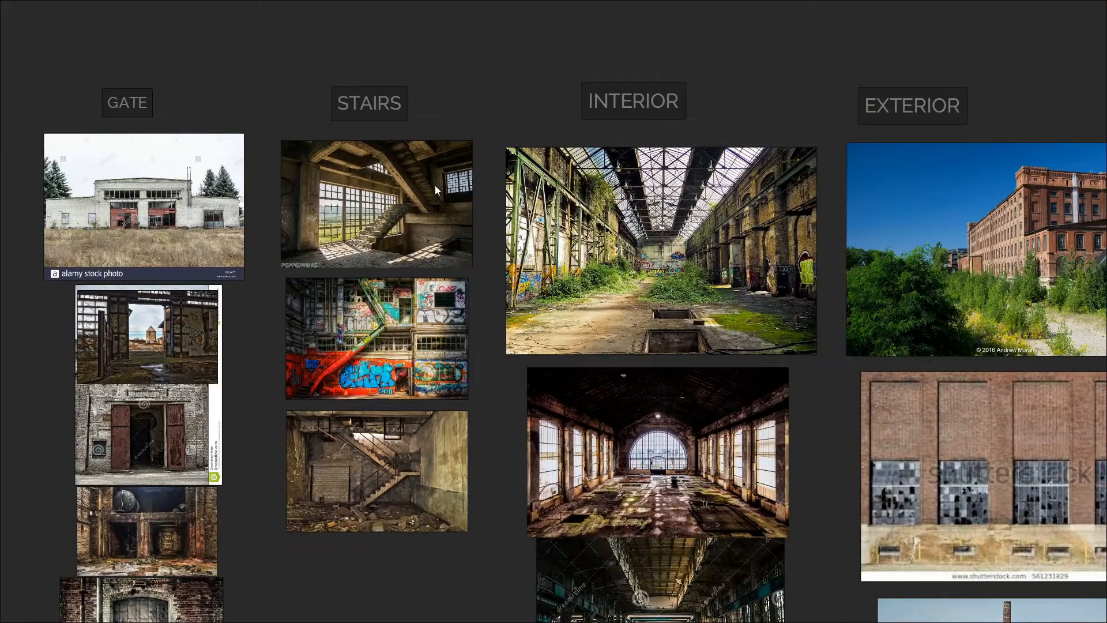
scroll(421, 242, up, 2)
middle_drag(423, 344, 429, 248)
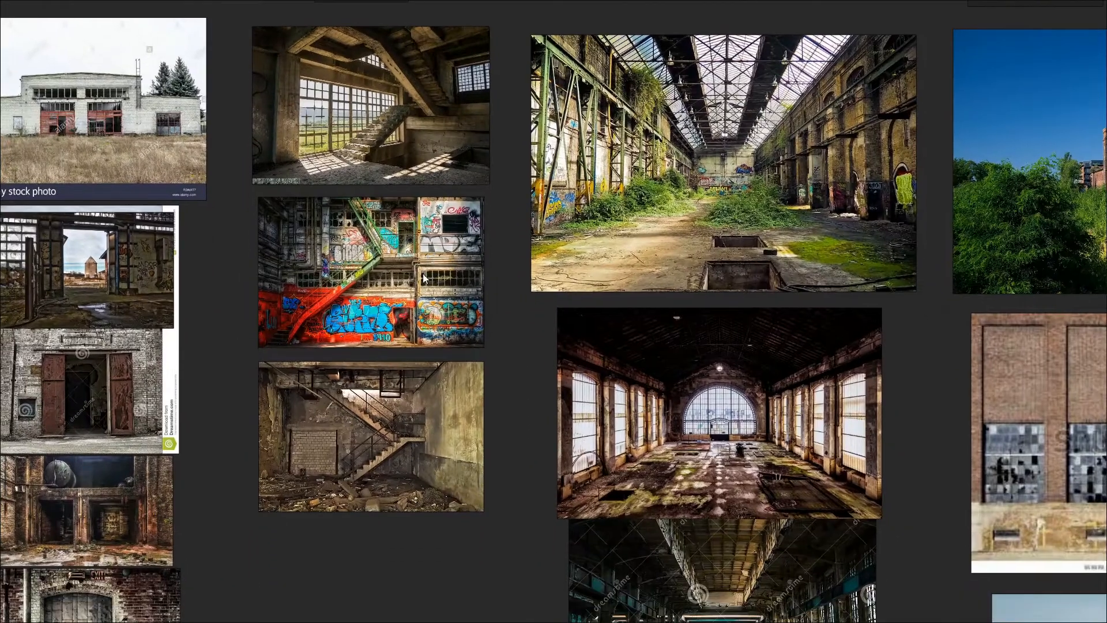
Look through the column of interior reference photos, studying the halls' windows, columns and roof structures.
middle_drag(520, 213, 299, 199)
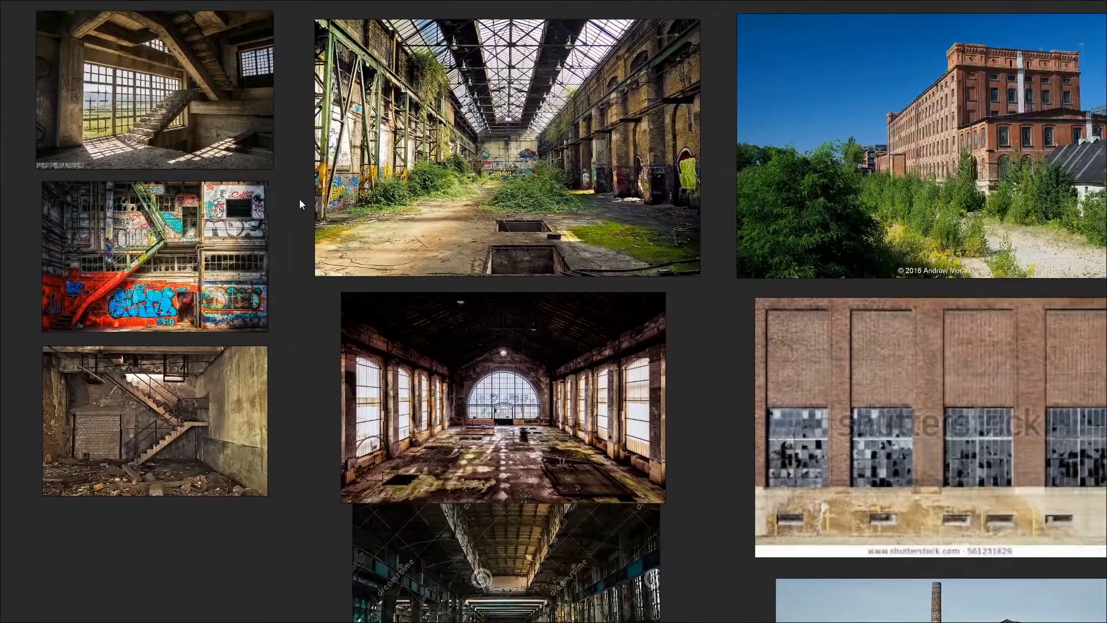
middle_drag(531, 402, 462, 217)
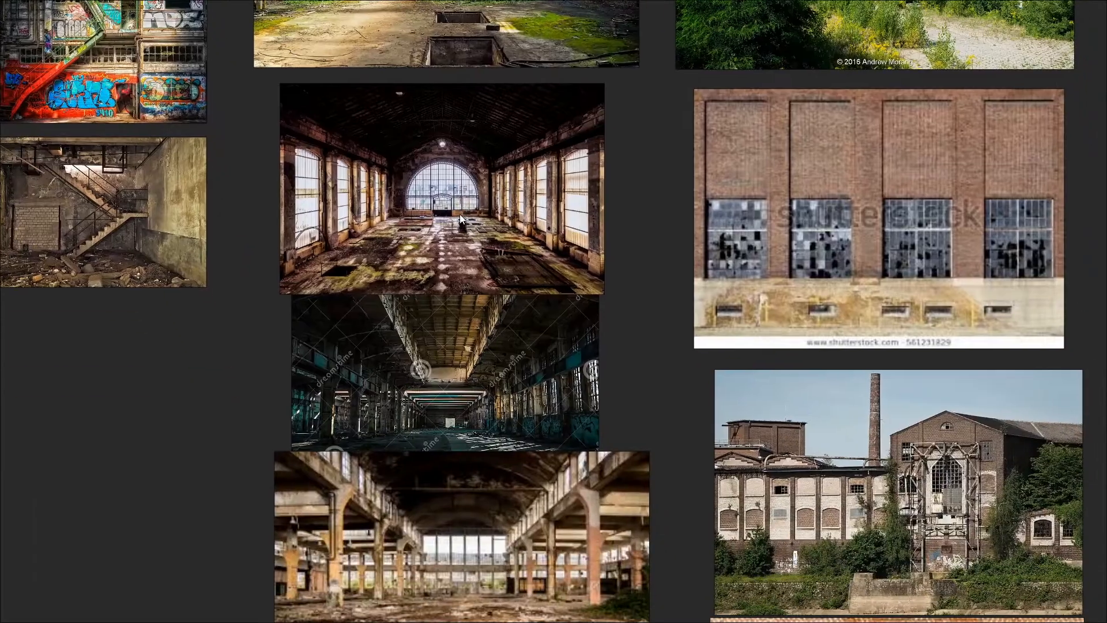
middle_drag(459, 326, 440, 166)
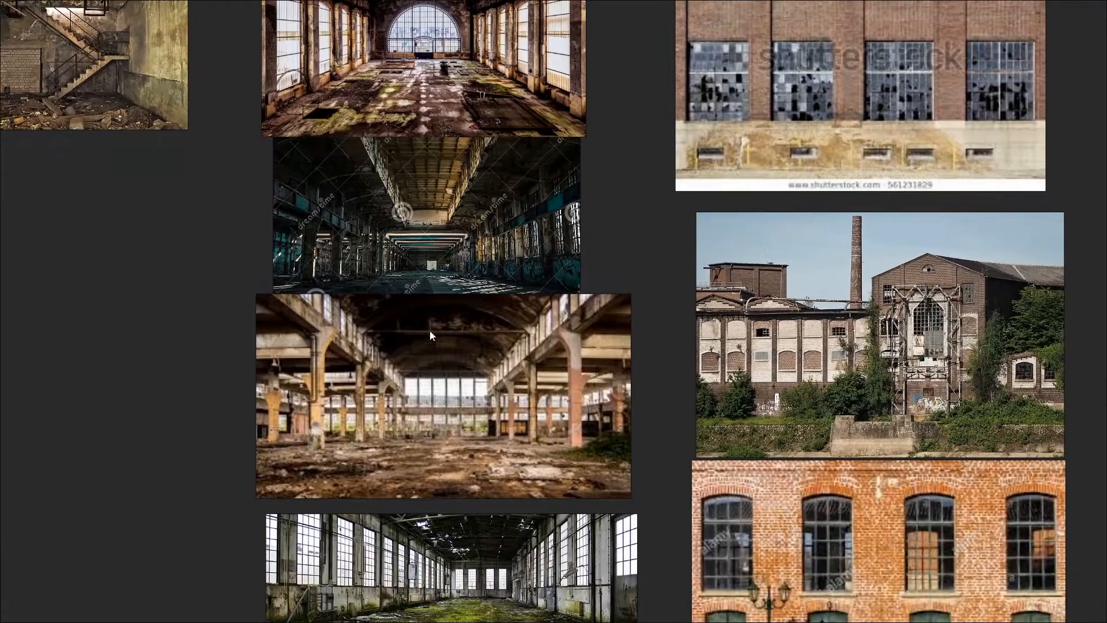
middle_drag(443, 403, 444, 205)
middle_drag(461, 360, 438, 88)
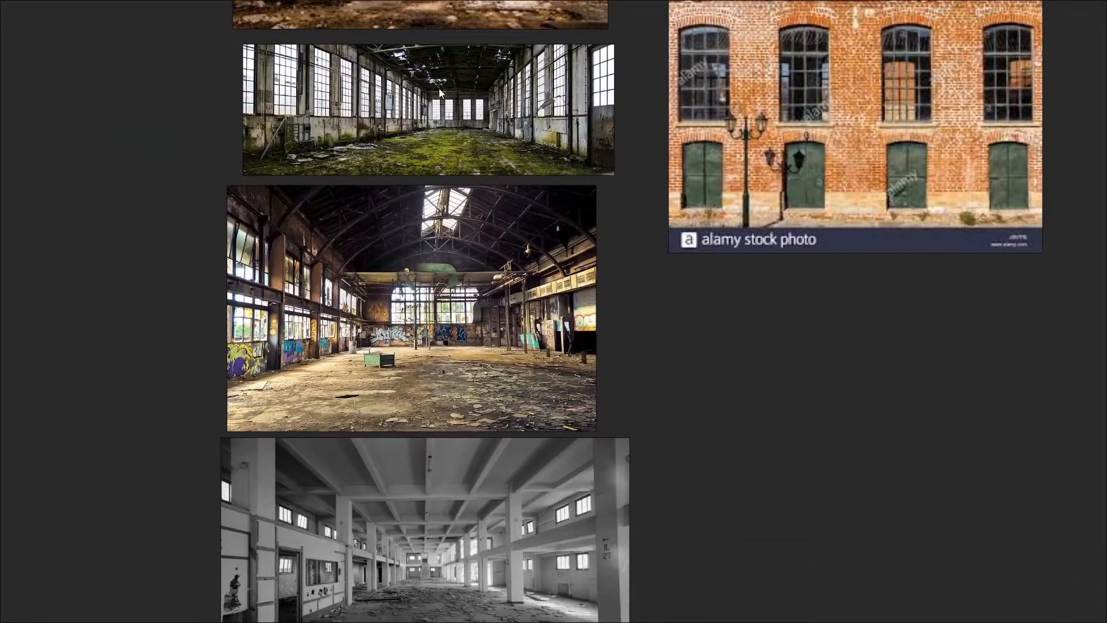
middle_drag(455, 445, 470, 133)
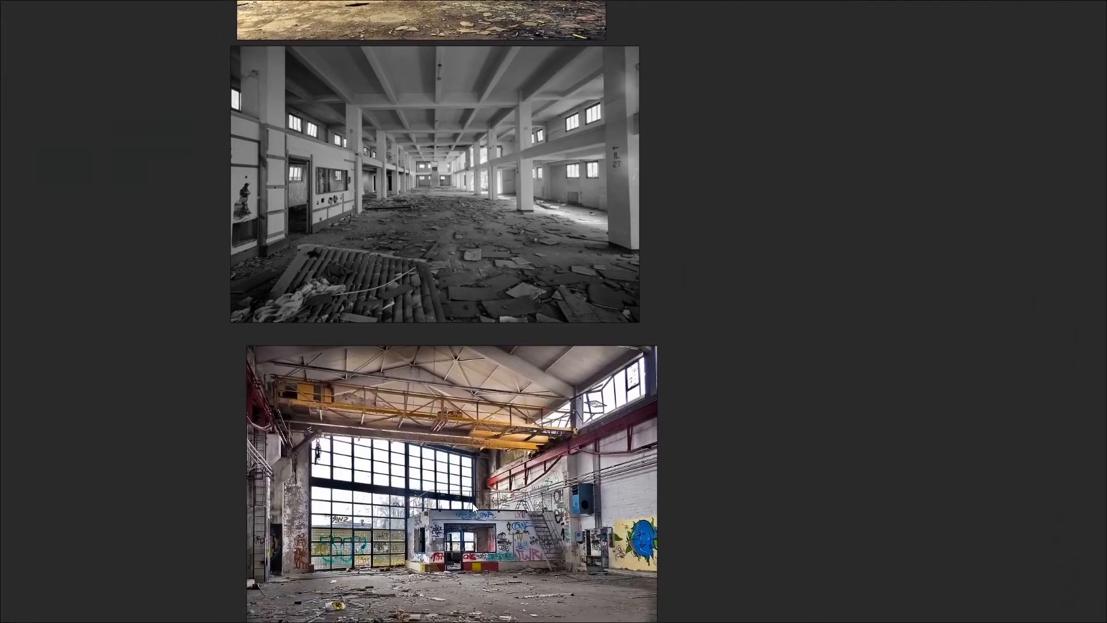
middle_drag(467, 468, 481, 129)
middle_drag(503, 474, 422, 493)
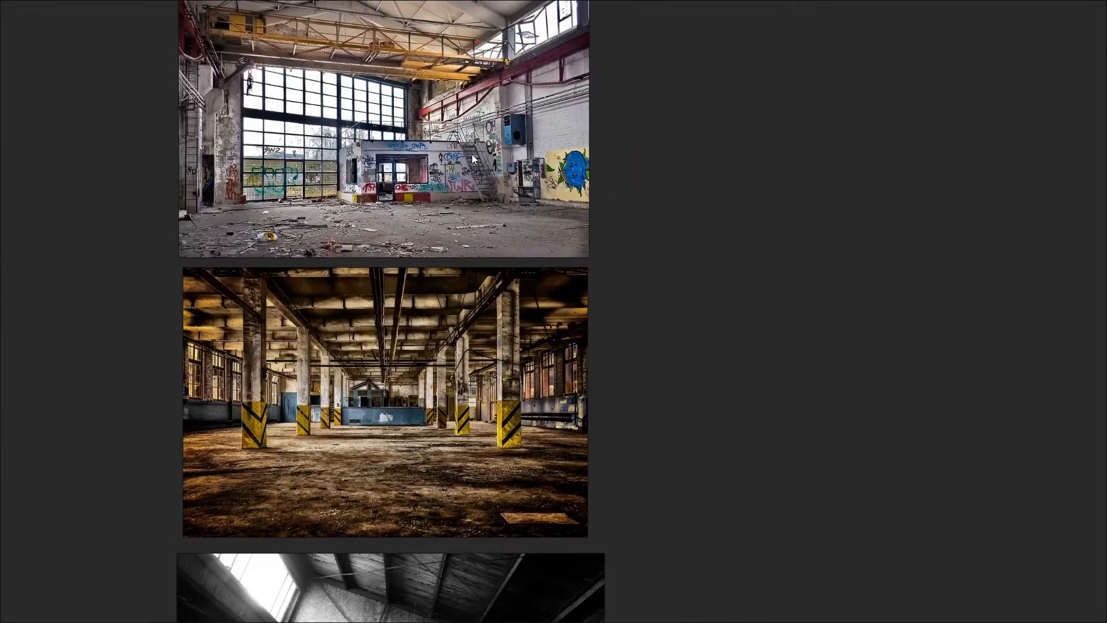
middle_drag(470, 154, 461, 544)
Examine the exterior reference photos and the hand-drawn front and side elevation sketch of the building.
middle_drag(475, 211, 374, 470)
middle_drag(451, 180, 304, 395)
middle_drag(448, 233, 450, 130)
middle_drag(463, 380, 457, 101)
middle_drag(478, 431, 472, 178)
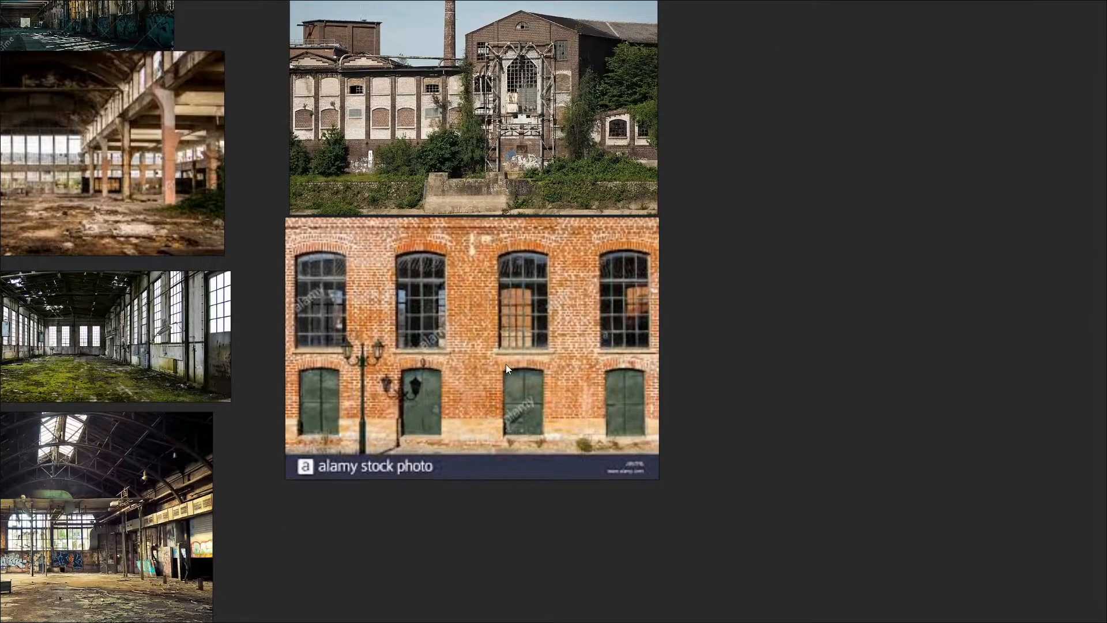
middle_drag(506, 364, 509, 325)
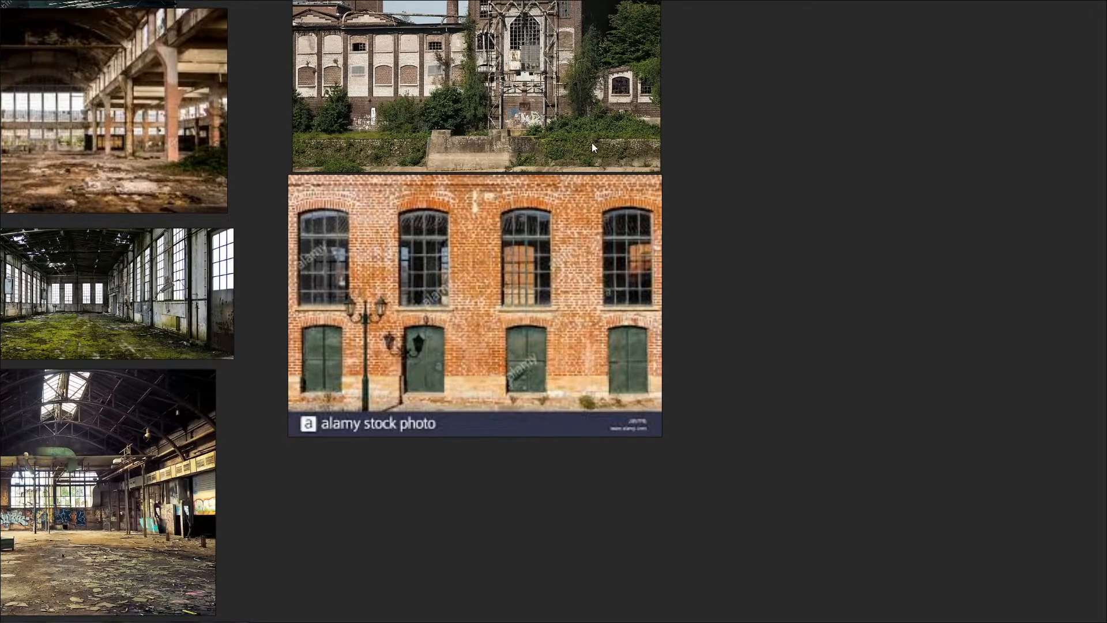
mouse_move(592, 143)
middle_down()
mouse_move(463, 282)
mouse_move(374, 407)
middle_up()
middle_drag(691, 174, 318, 370)
scroll(610, 248, down, 3)
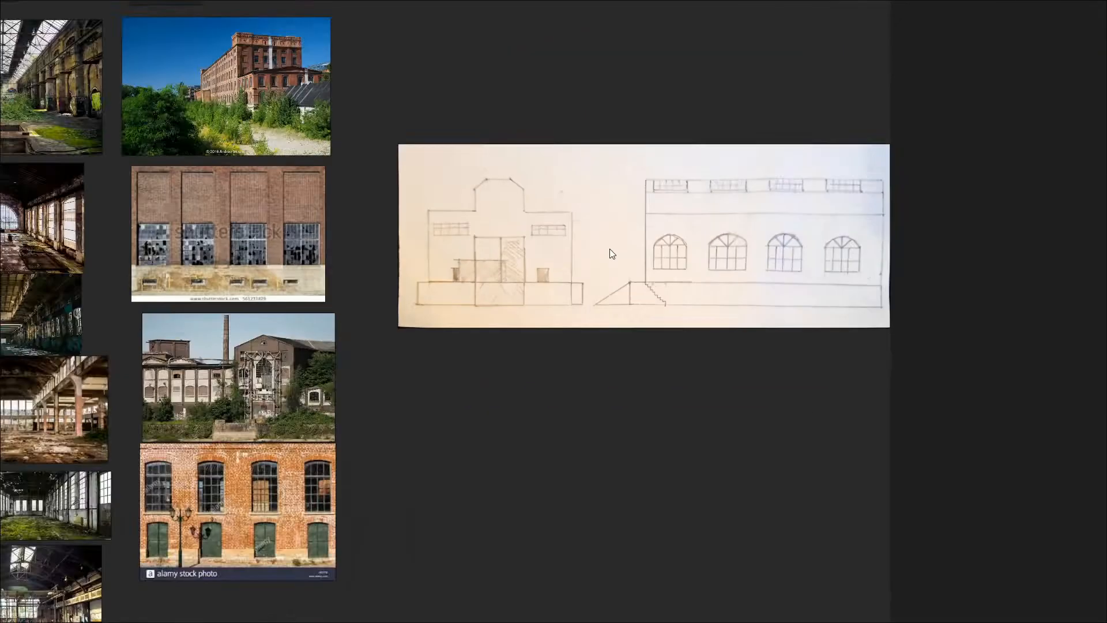
scroll(610, 243, down, 3)
middle_drag(611, 244, 529, 277)
scroll(543, 268, up, 3)
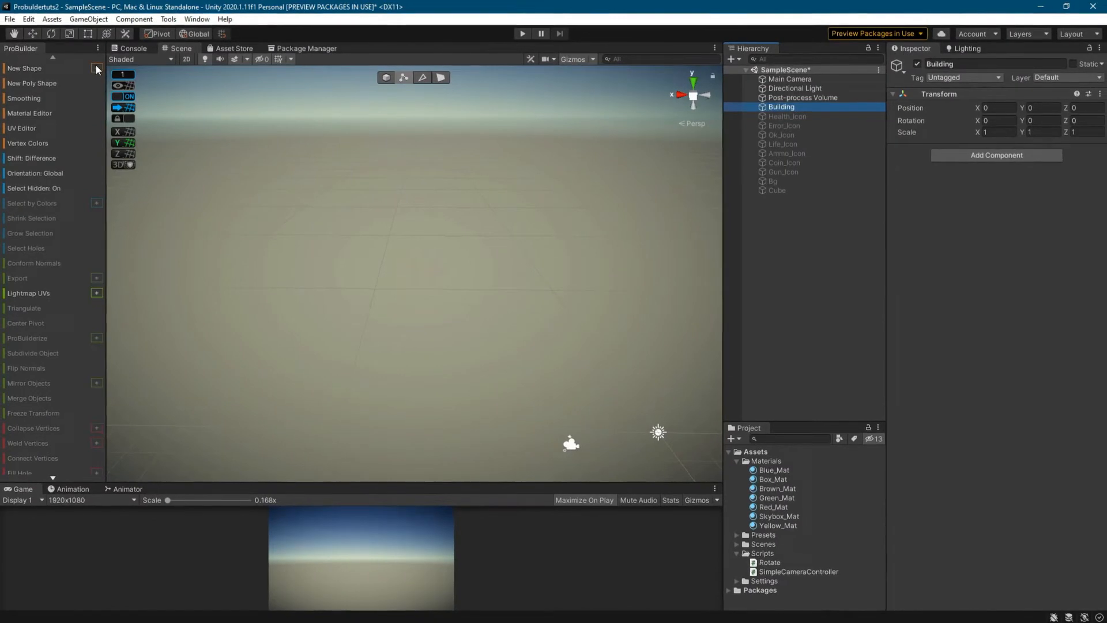
Build a new ProBuilder cube with a size of X 24, Y 2 and Z 44.
click(96, 68)
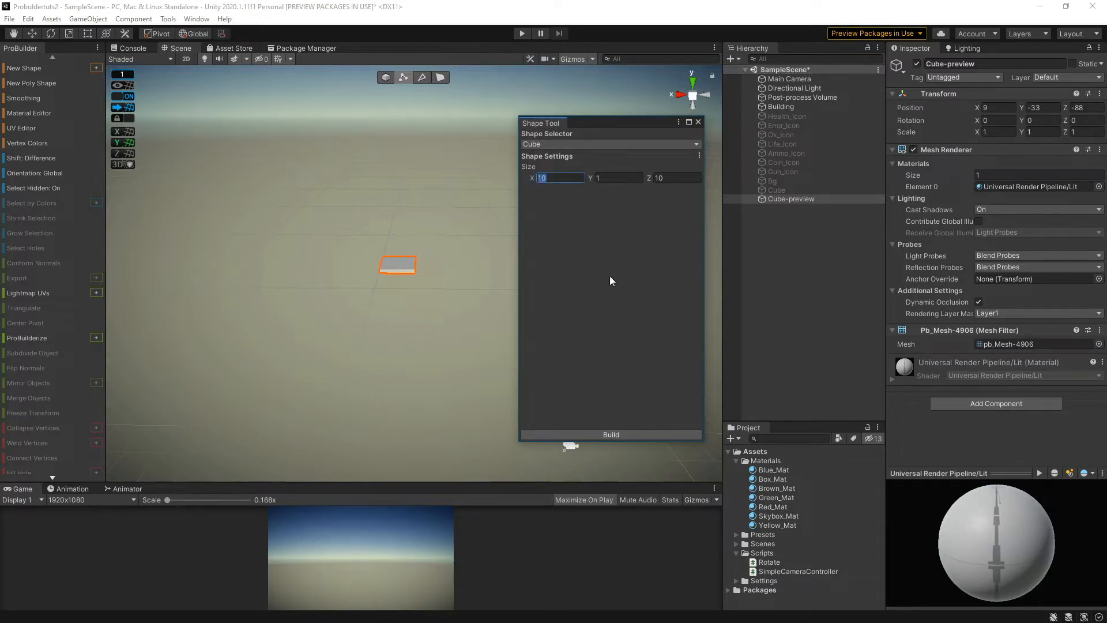
text(24)
text(2)
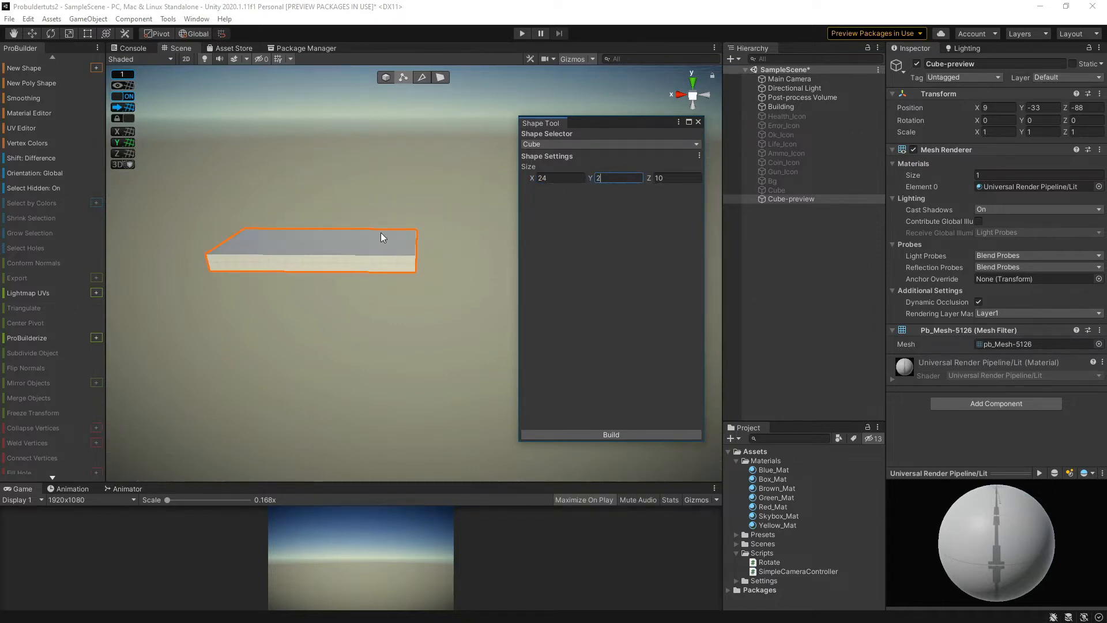
text(44)
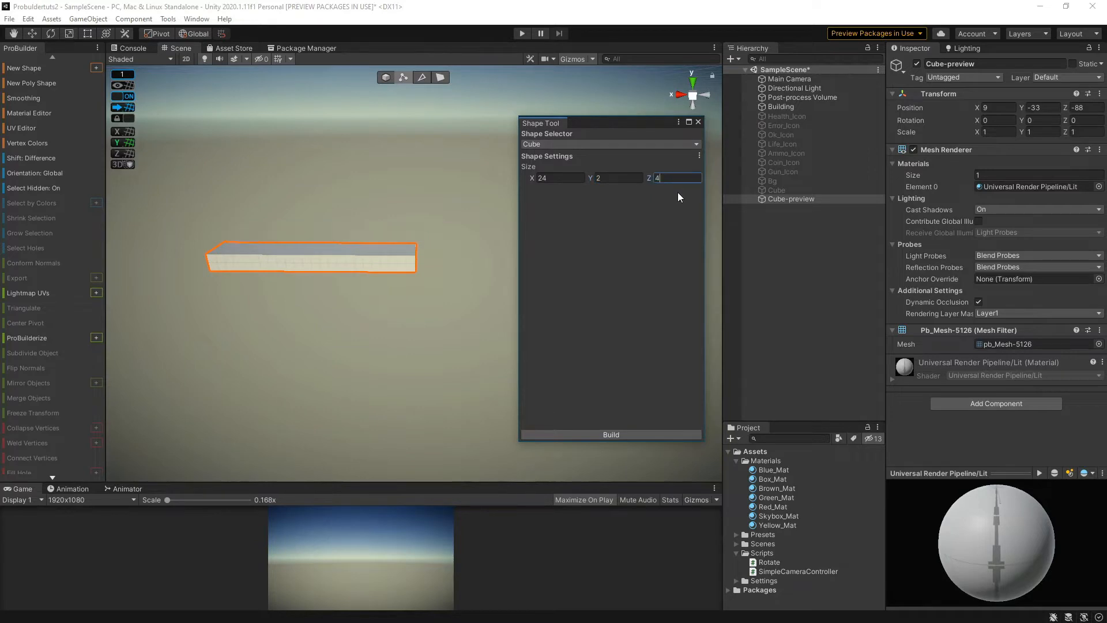
click(623, 436)
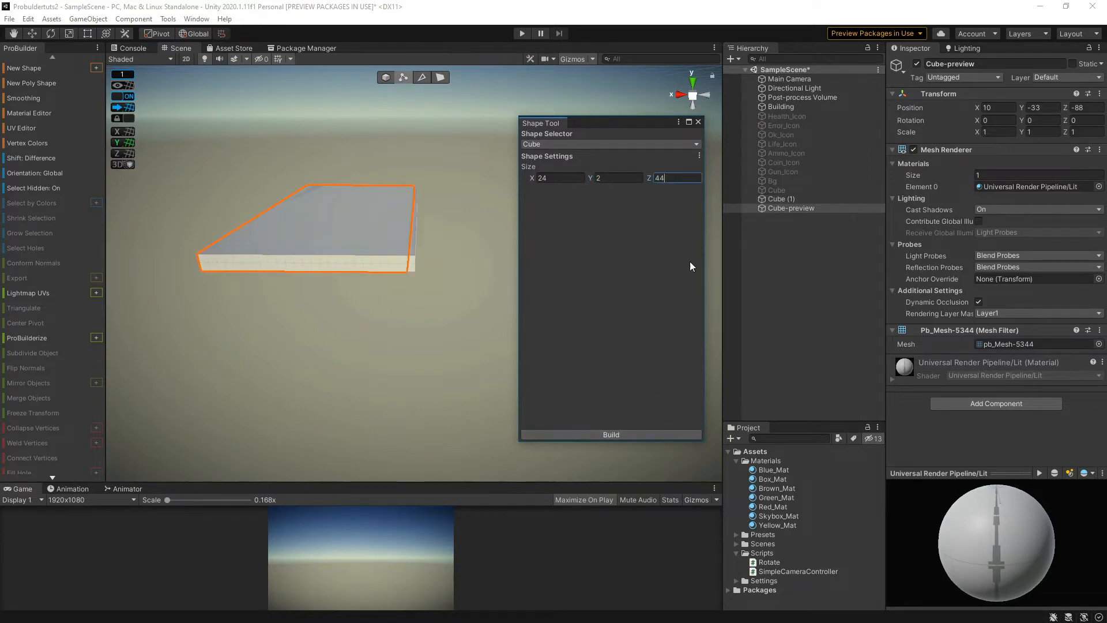
click(698, 122)
Make the new cube a child of the Building object and rename it Floor.
drag(782, 200, 785, 109)
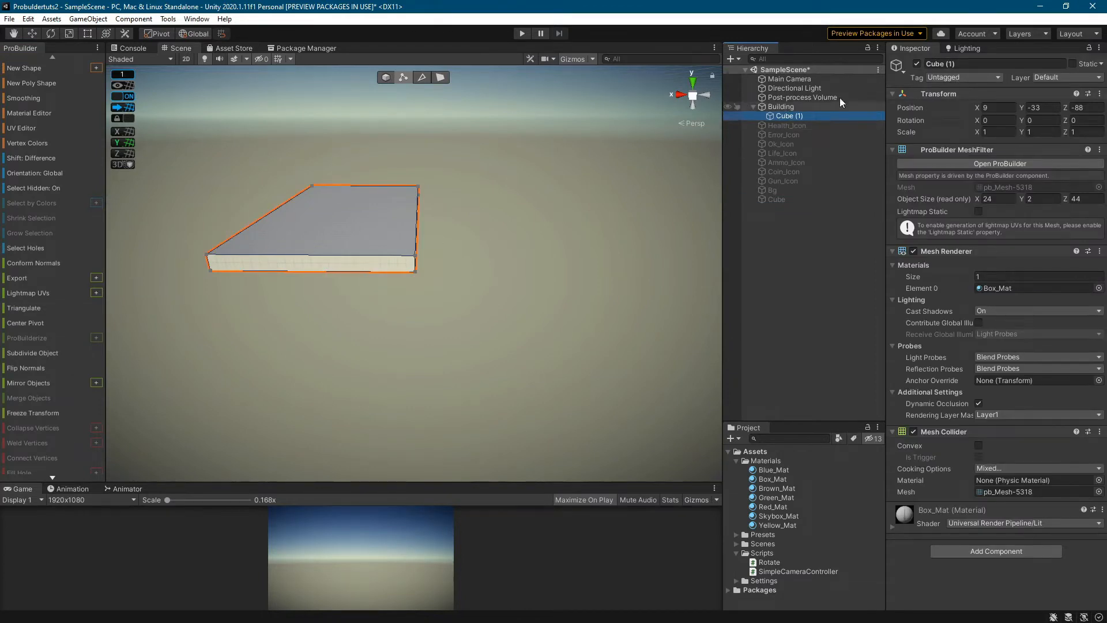
click(969, 63)
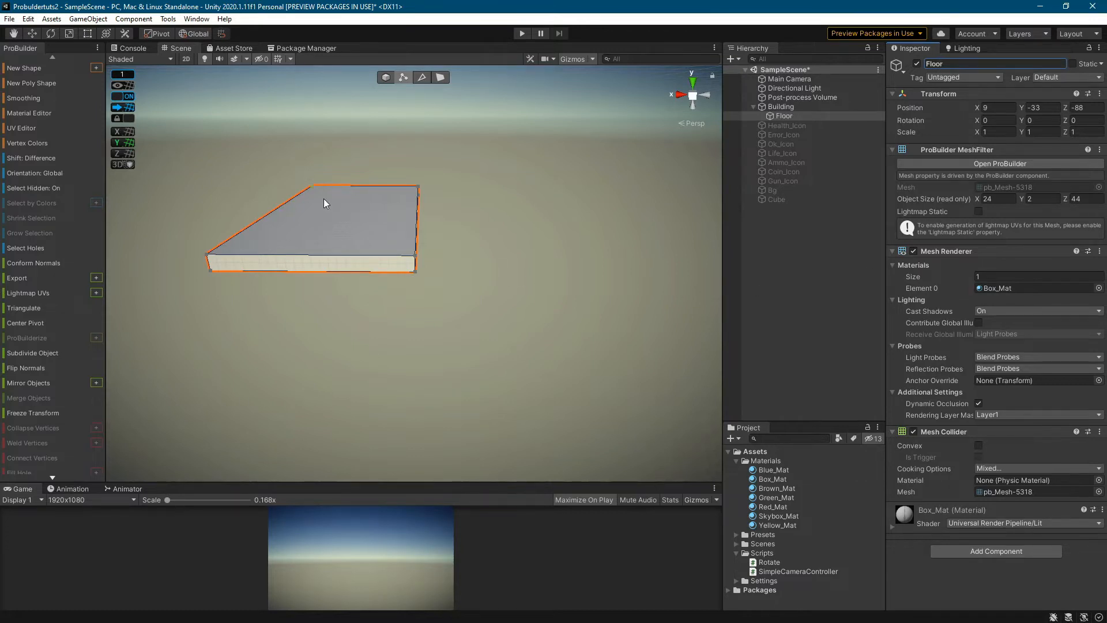
Set the ProGrids snap value to .5.
right_drag(323, 200, 349, 239)
middle_drag(349, 239, 476, 295)
scroll(393, 263, up, 6)
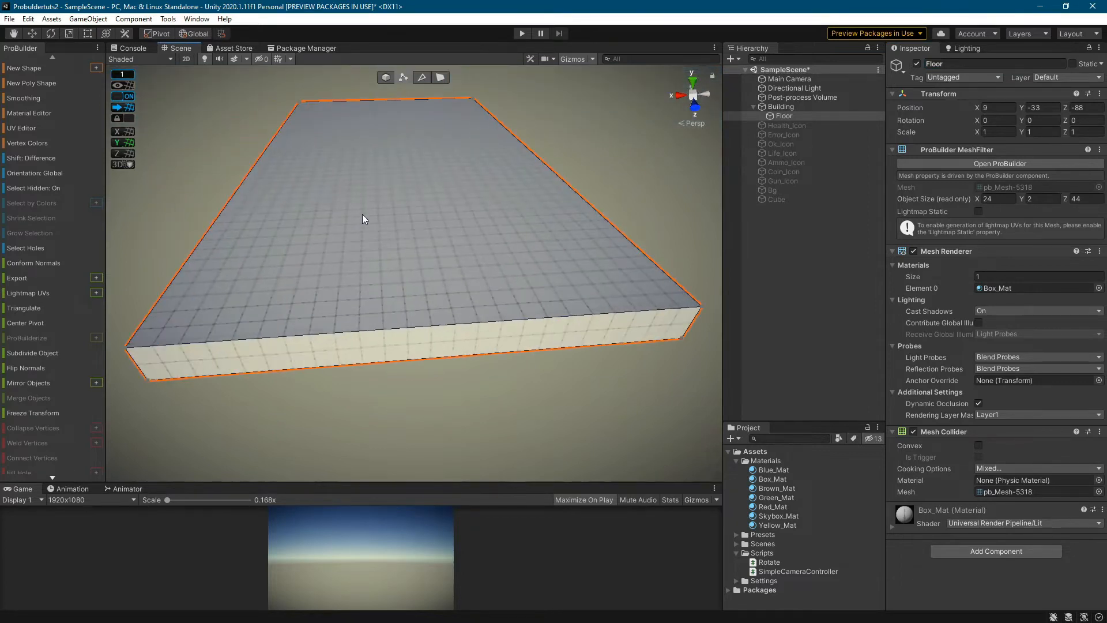
right_drag(323, 213, 359, 213)
middle_drag(360, 213, 462, 218)
click(122, 75)
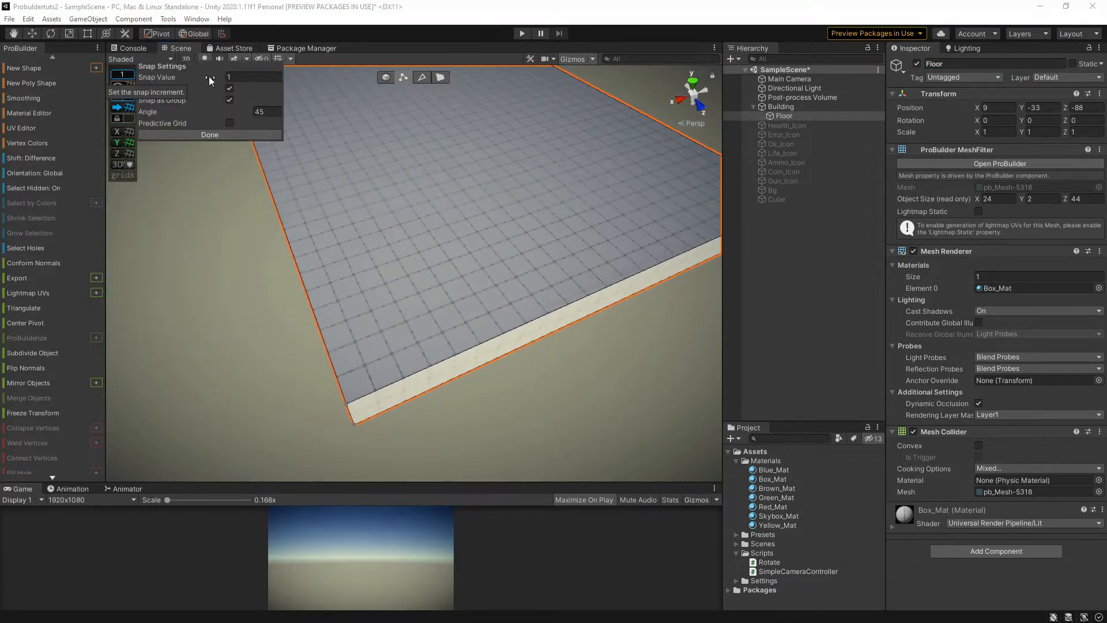
click(209, 78)
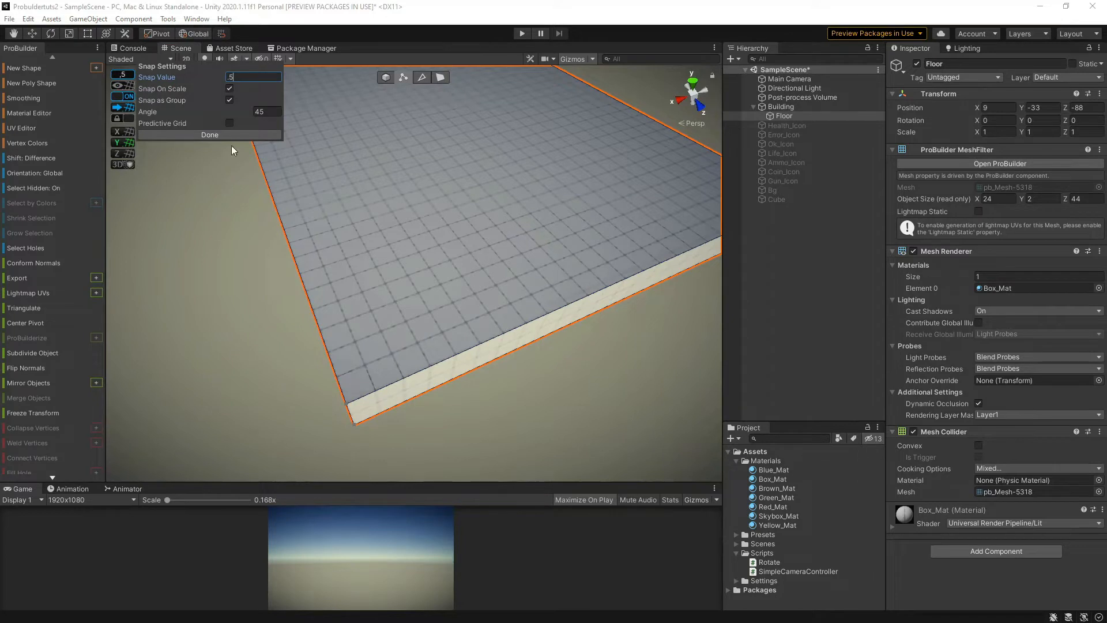
click(209, 135)
Insert a lengthwise edge loop in the floor slab and move it close to the long side on the positive X side.
click(422, 77)
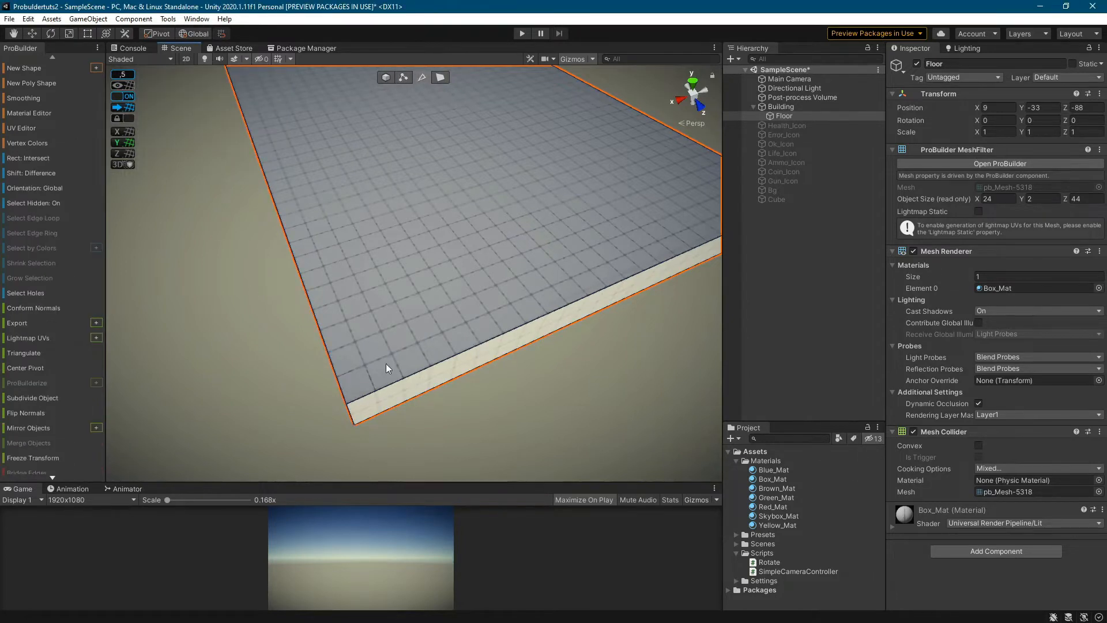
click(390, 384)
scroll(23, 259, down, 5)
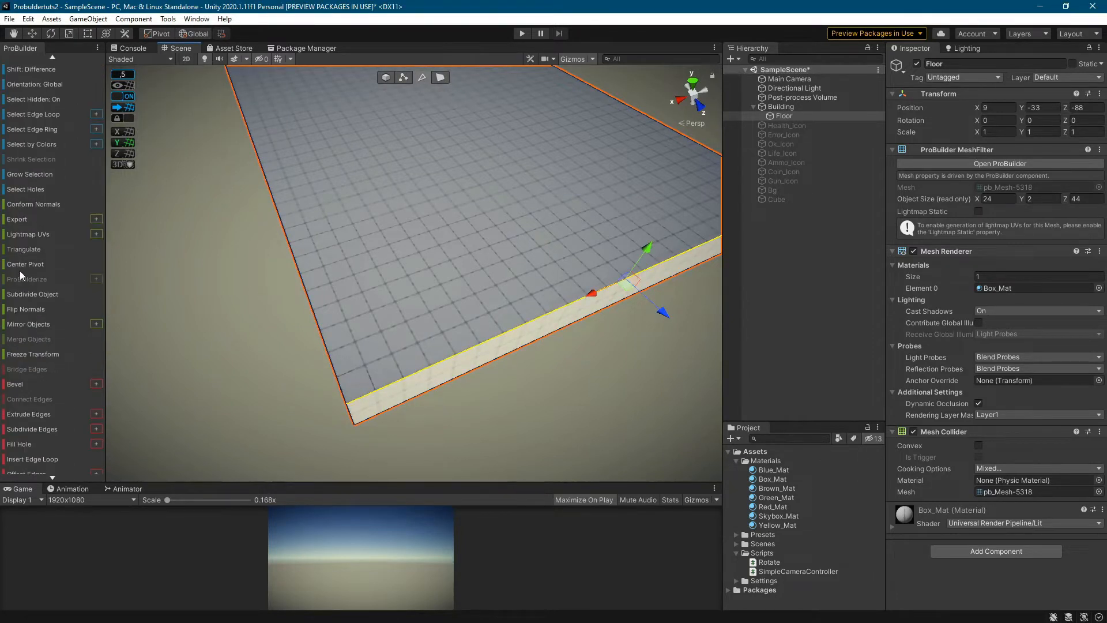
click(35, 407)
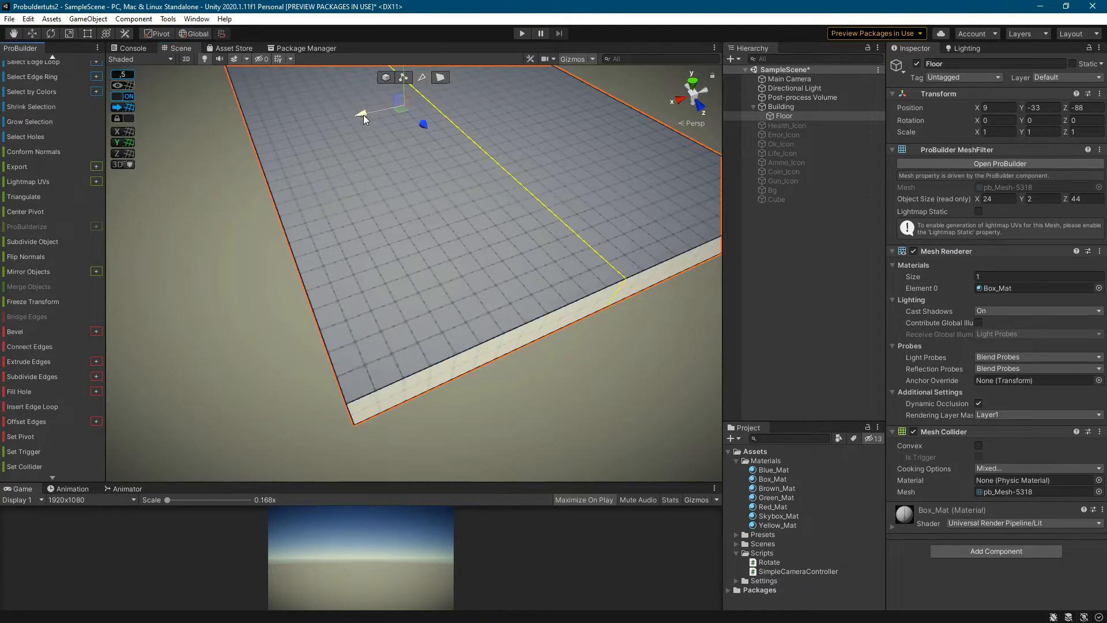
drag(364, 116, 212, 147)
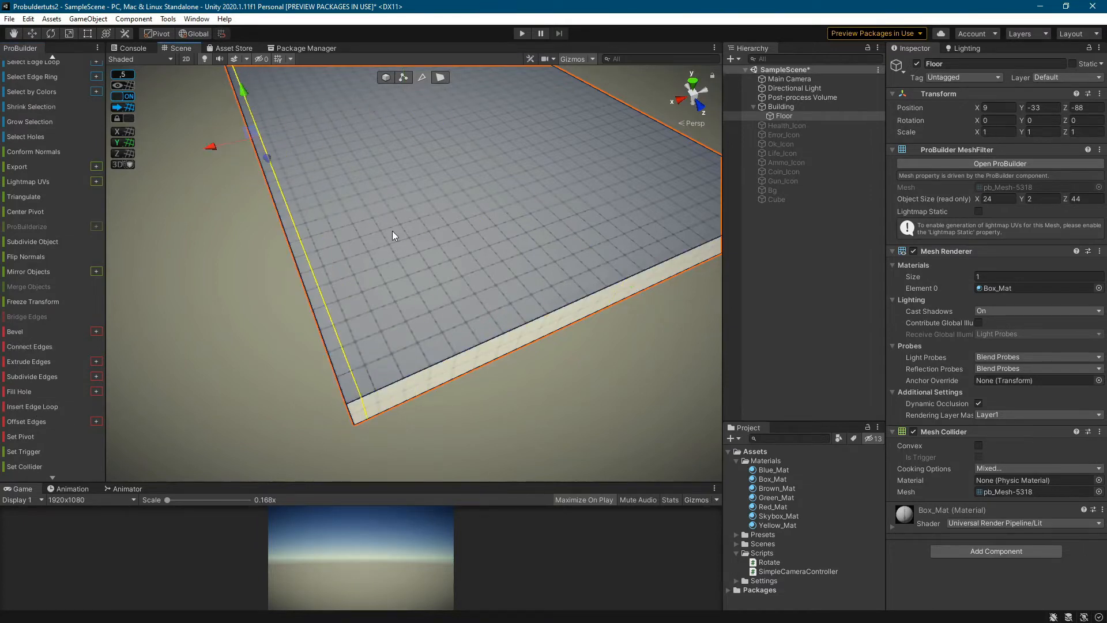
Insert a second lengthwise edge loop in the floor and move it close to the opposite long side.
click(476, 349)
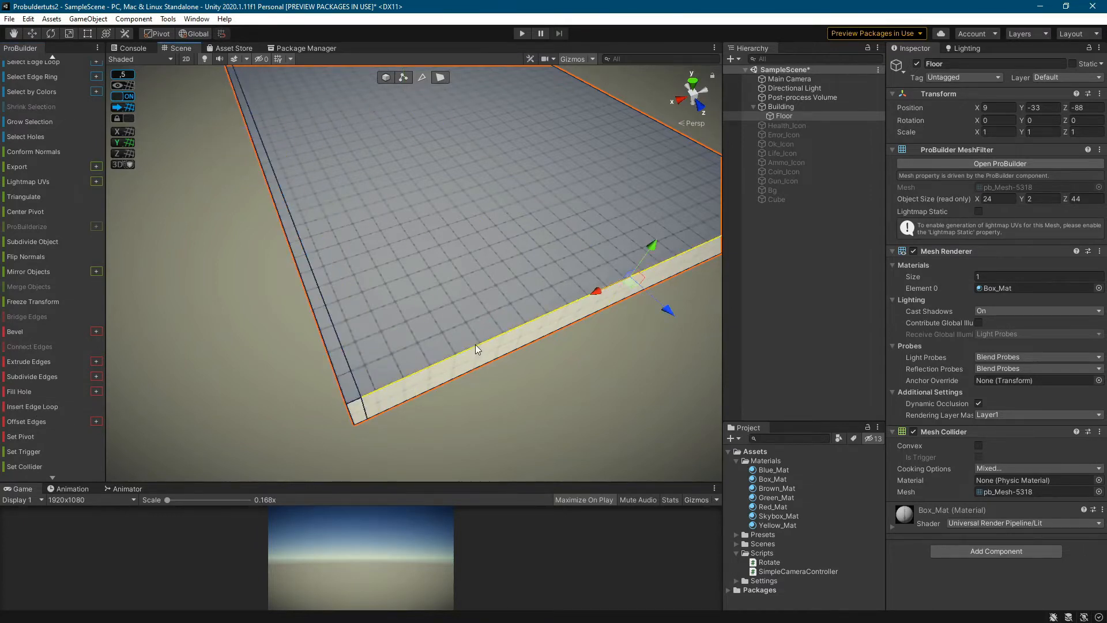
click(38, 407)
drag(369, 114, 490, 92)
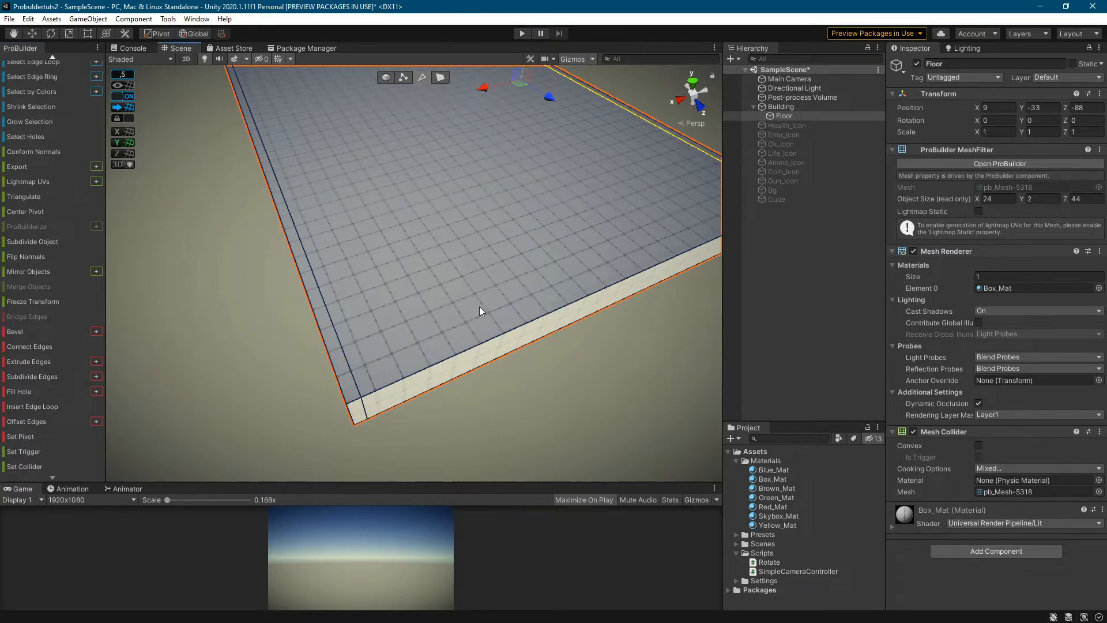
Insert an edge loop across the floor's width and move it close to the near short end.
click(319, 347)
click(39, 407)
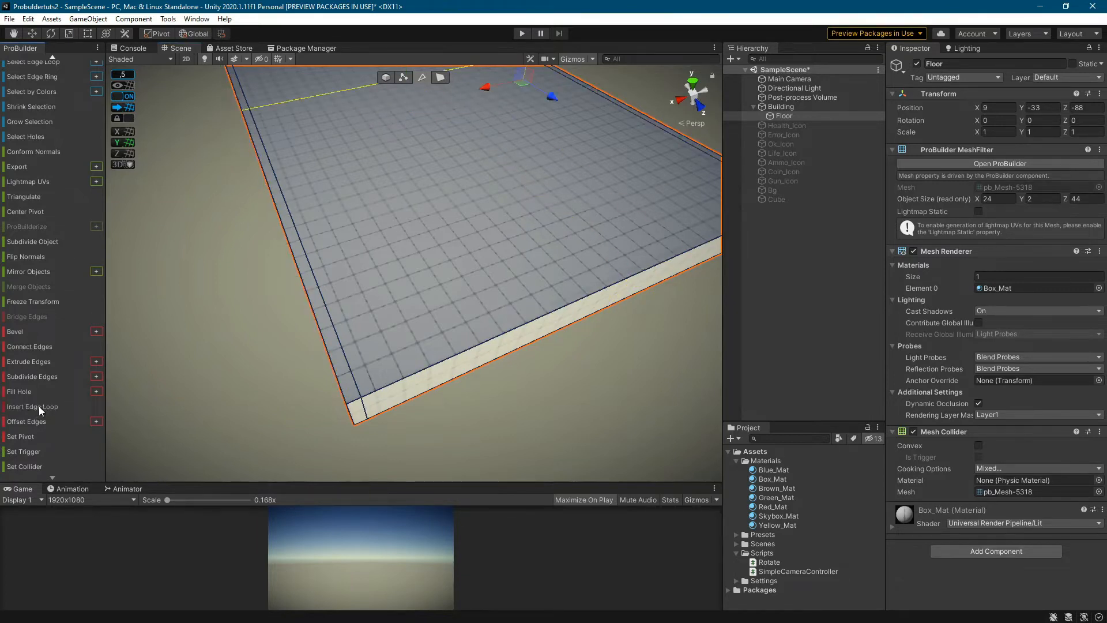
scroll(452, 129, down, 2)
drag(535, 118, 615, 264)
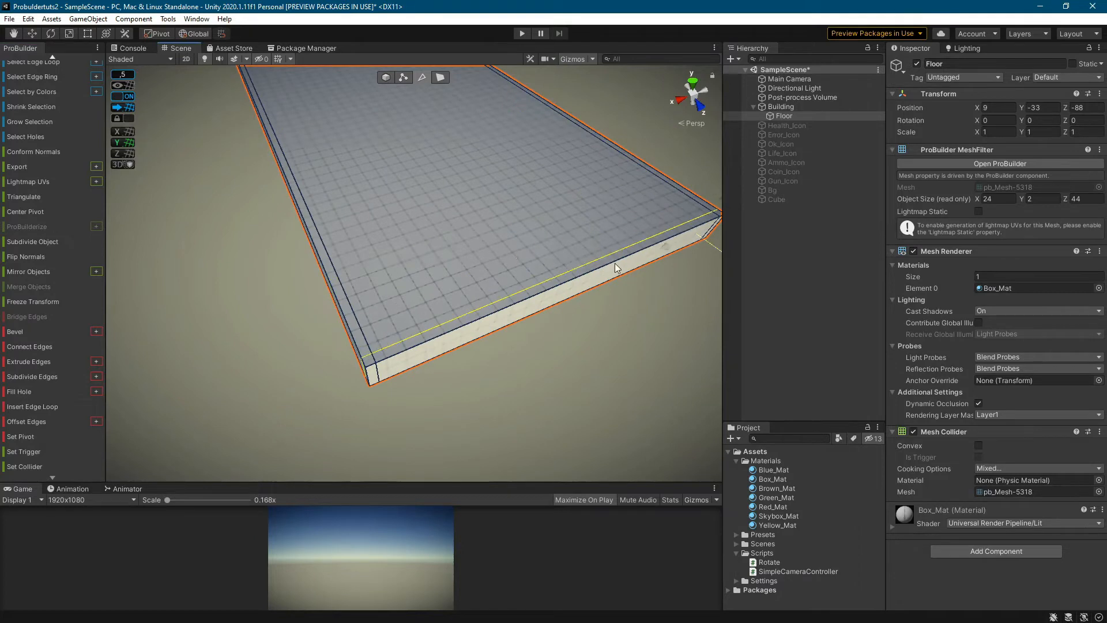
Insert a second edge loop across the floor's width and move it close to the far short end.
scroll(283, 168, up, 1)
middle_drag(345, 124, 385, 252)
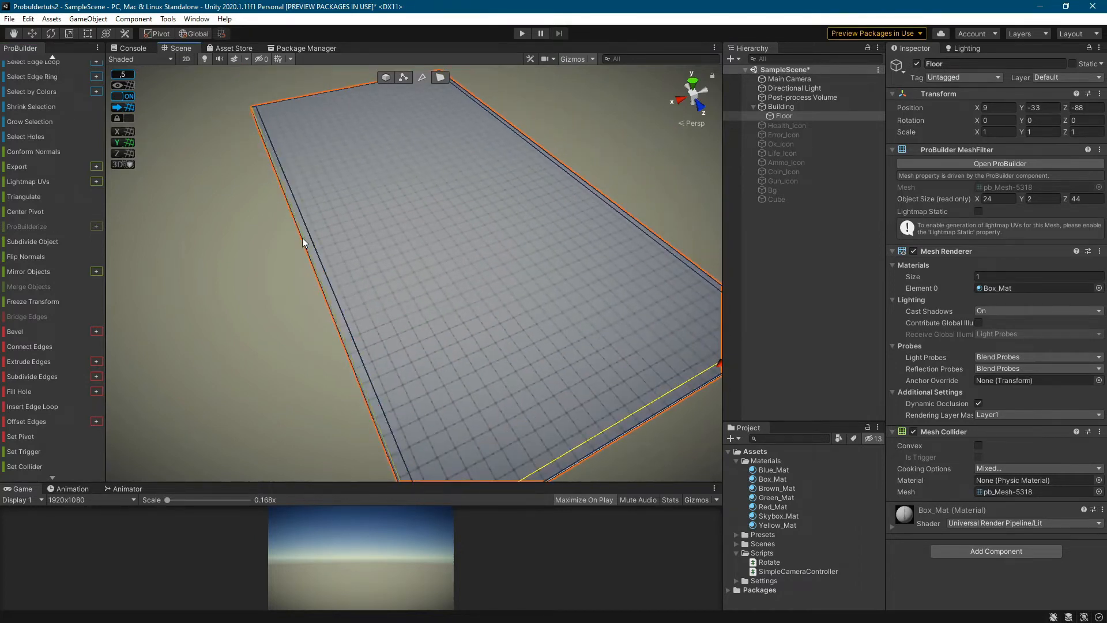
click(304, 242)
click(44, 412)
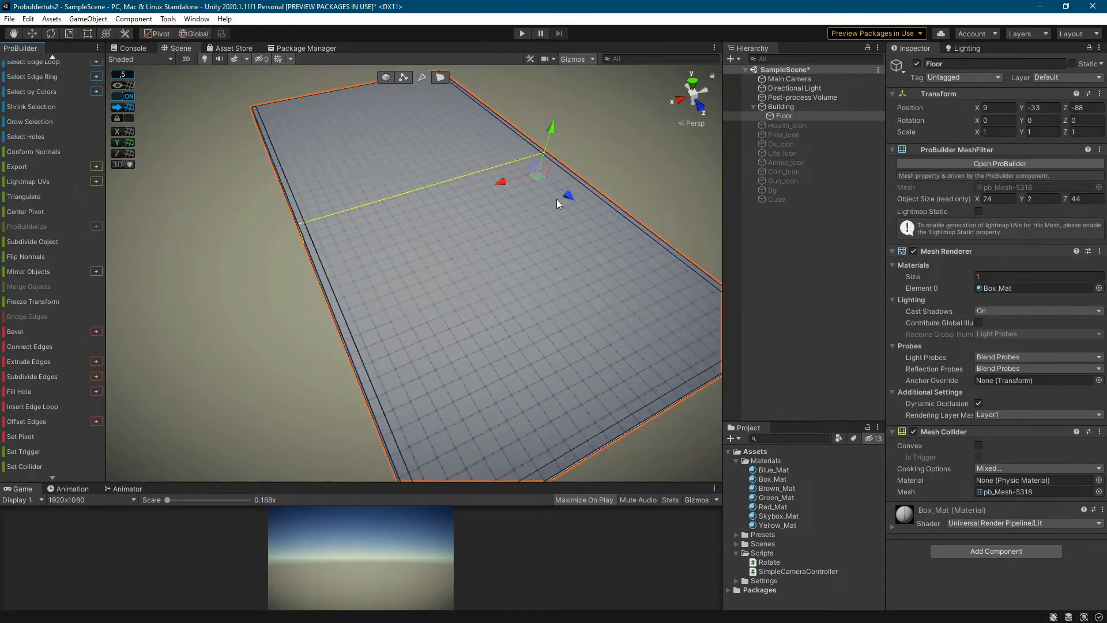
drag(566, 195, 420, 104)
scroll(263, 85, up, 2)
middle_drag(263, 86, 430, 326)
scroll(348, 200, up, 4)
scroll(427, 191, down, 5)
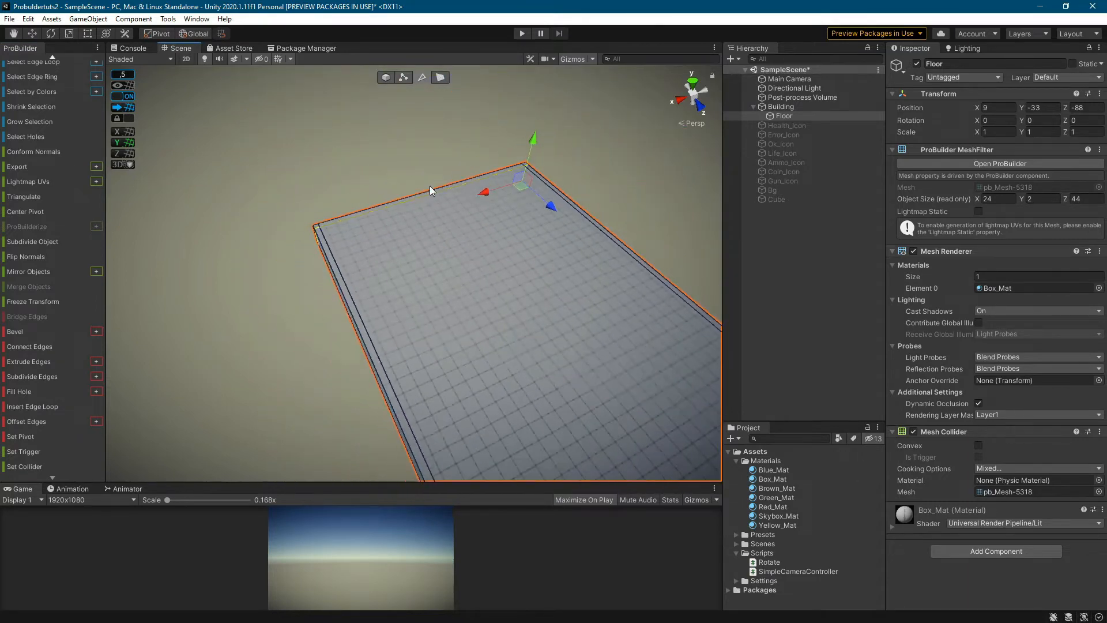
scroll(430, 189, down, 3)
In face selection, select the narrow top border faces along both long sides and the far short end, including the far corners.
click(440, 77)
click(341, 242)
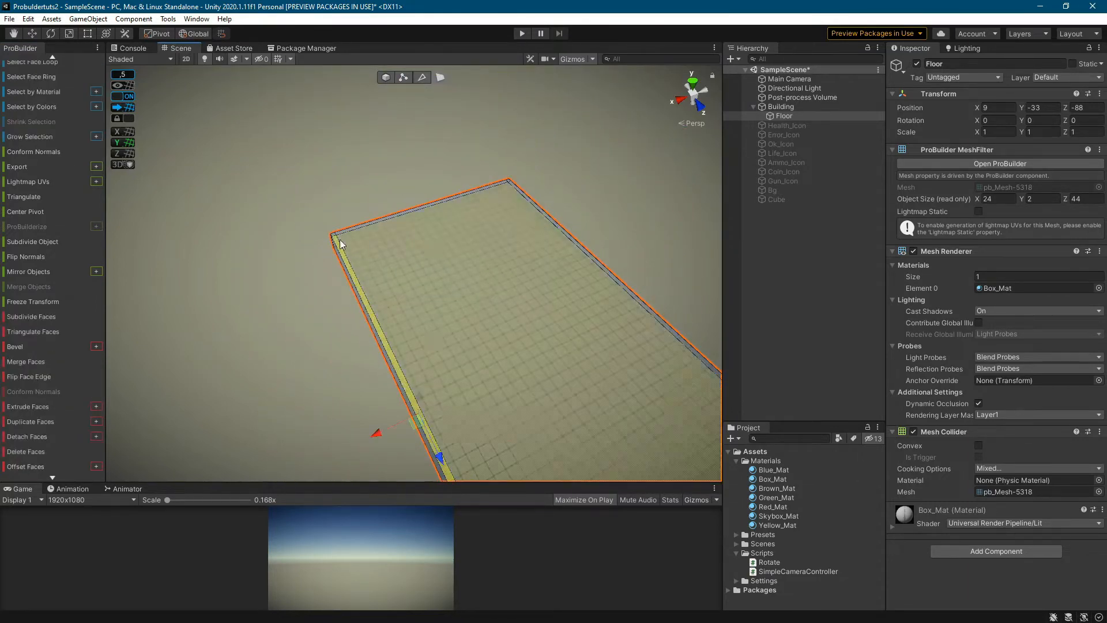
click(334, 233)
click(357, 243)
click(342, 253)
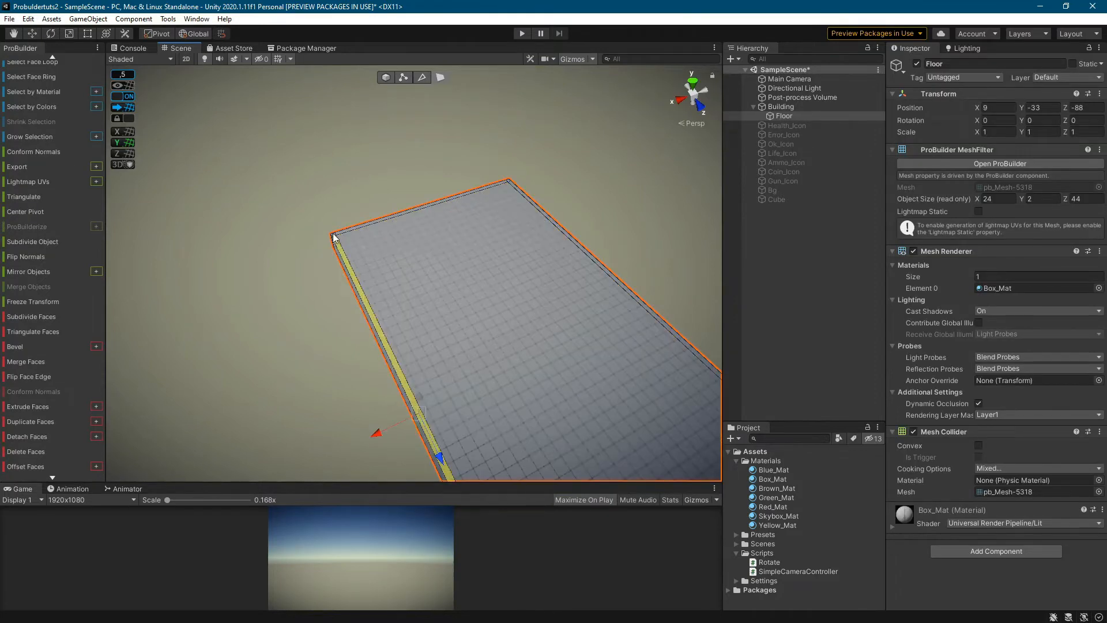
shift+click(334, 235)
shift+click(355, 229)
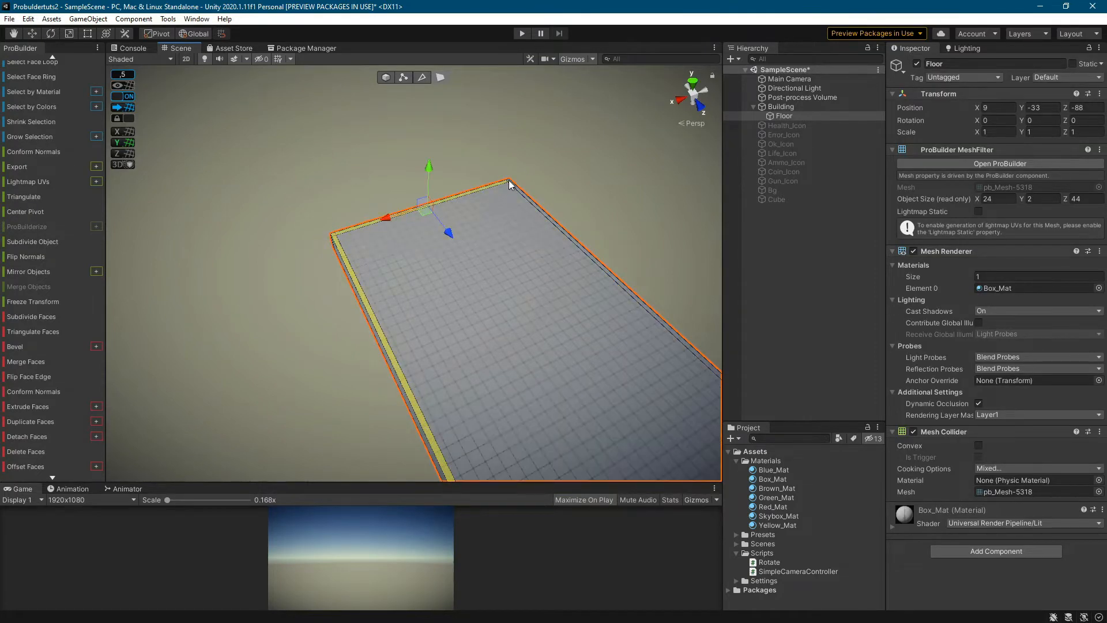
shift+click(509, 181)
shift+click(572, 239)
Add the near corner faces and the near short end's border strip to the face selection.
middle_drag(560, 334, 449, 152)
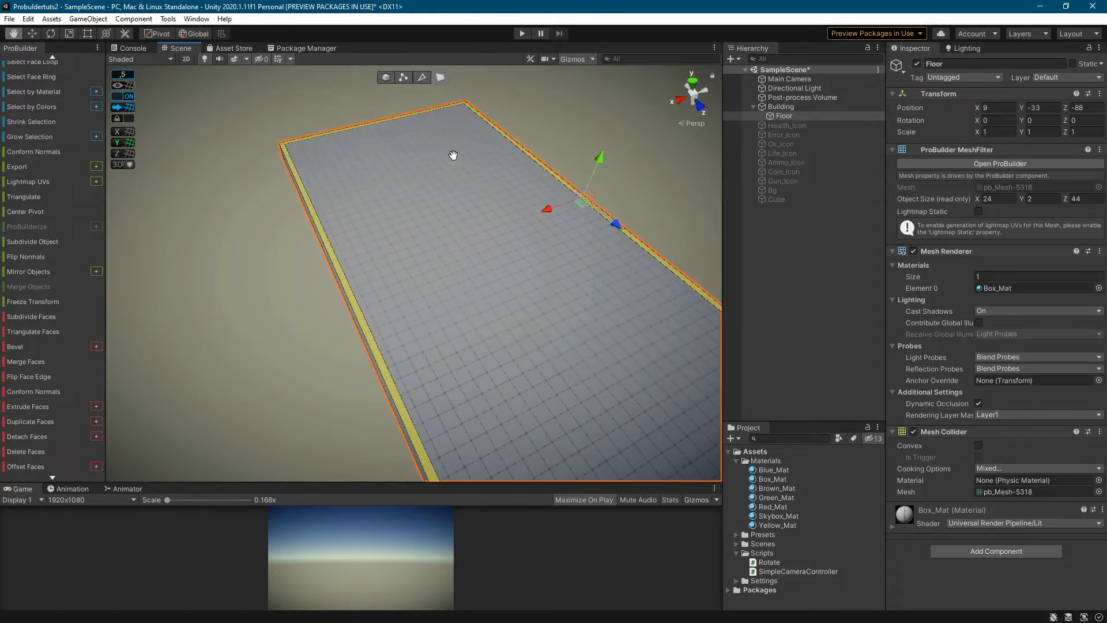
middle_drag(493, 353, 399, 286)
shift+click(272, 389)
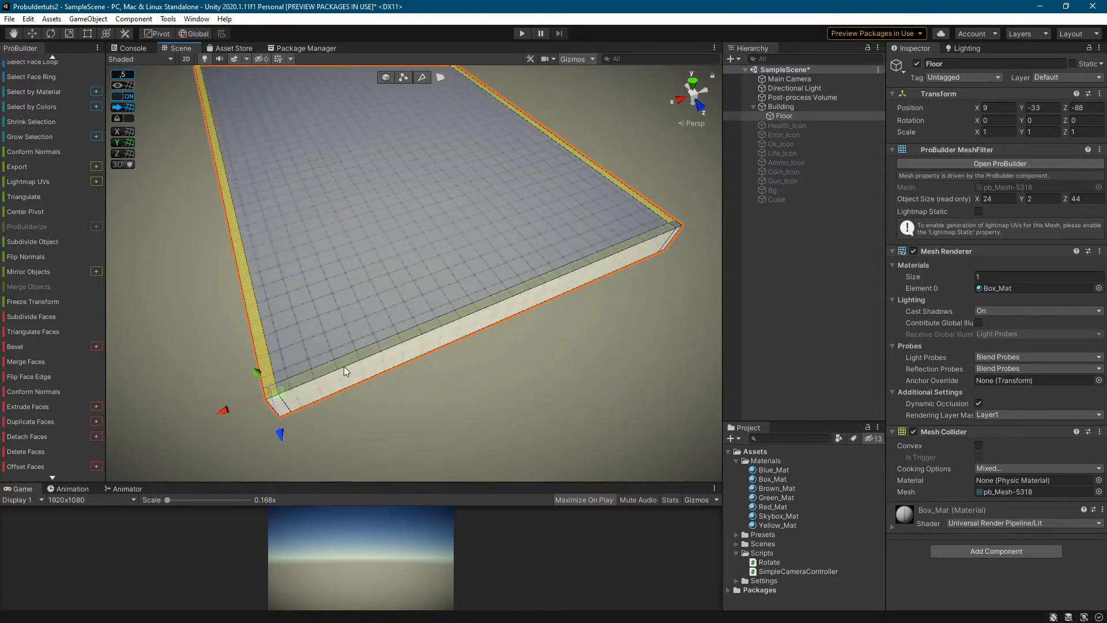
shift+click(346, 363)
shift+click(677, 227)
scroll(374, 124, down, 3)
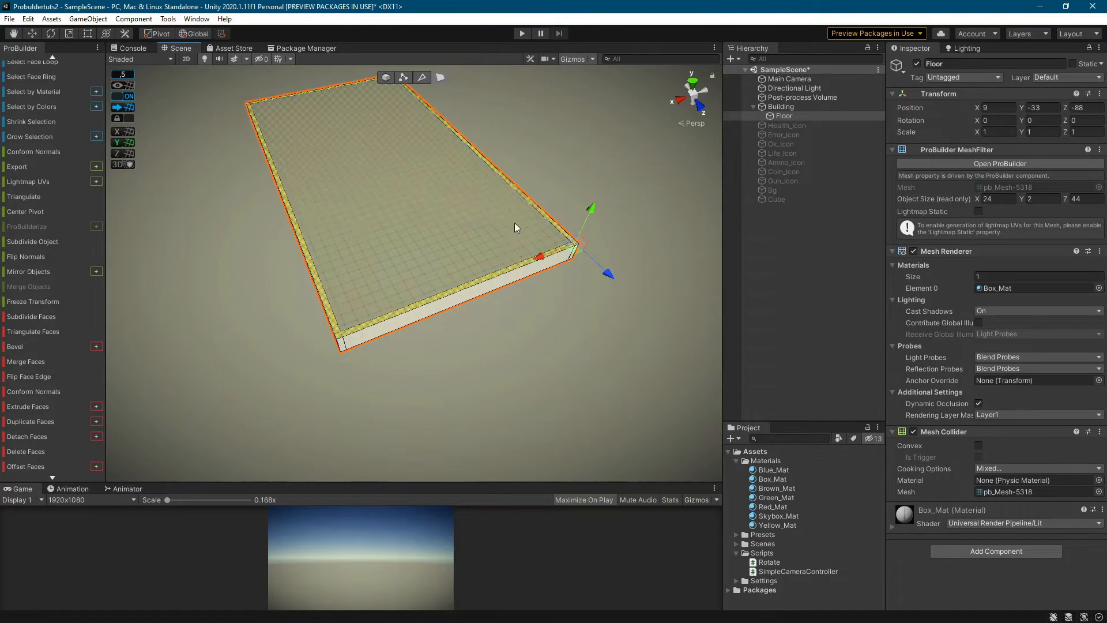
Extrude the selected border faces upward about 15 units into walls, for an overall height of 17.
shift+drag(592, 218, 596, 94)
right_drag(562, 295, 538, 229)
middle_drag(538, 228, 510, 107)
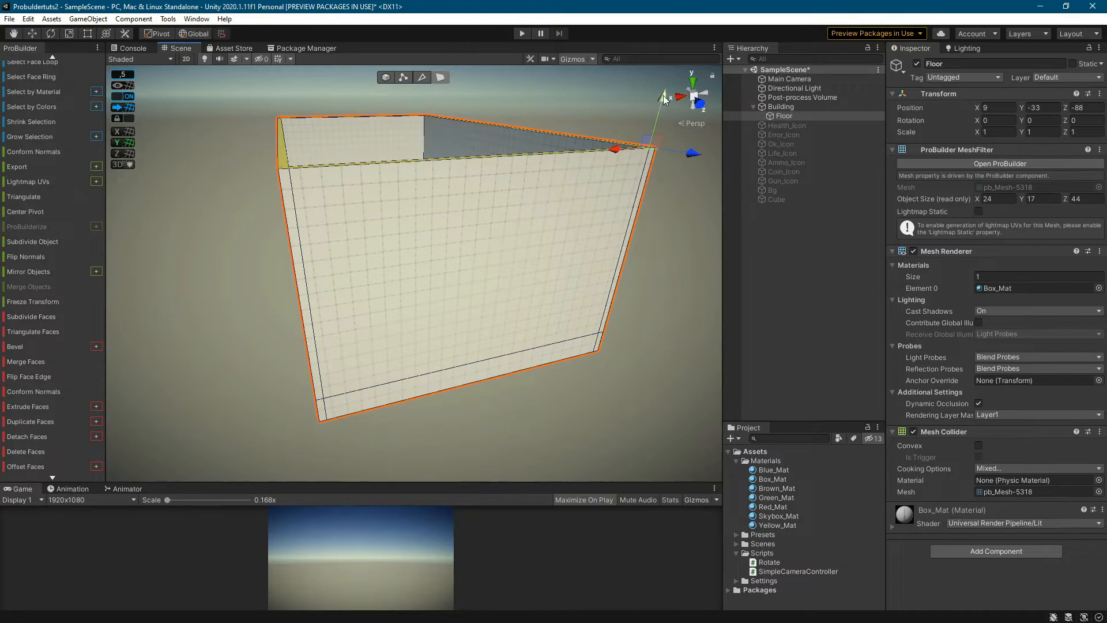
Extrude the top faces of the walls up about 1 more unit, for an overall height of 18.
drag(665, 99, 664, 87)
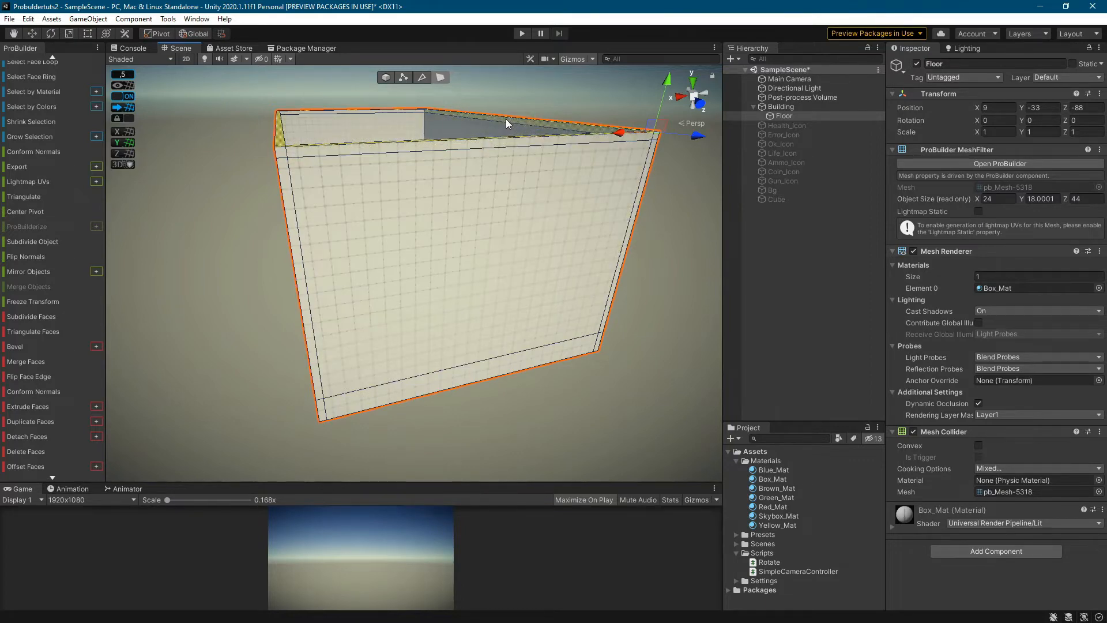
alt+drag(506, 119, 552, 273)
middle_drag(551, 274, 549, 273)
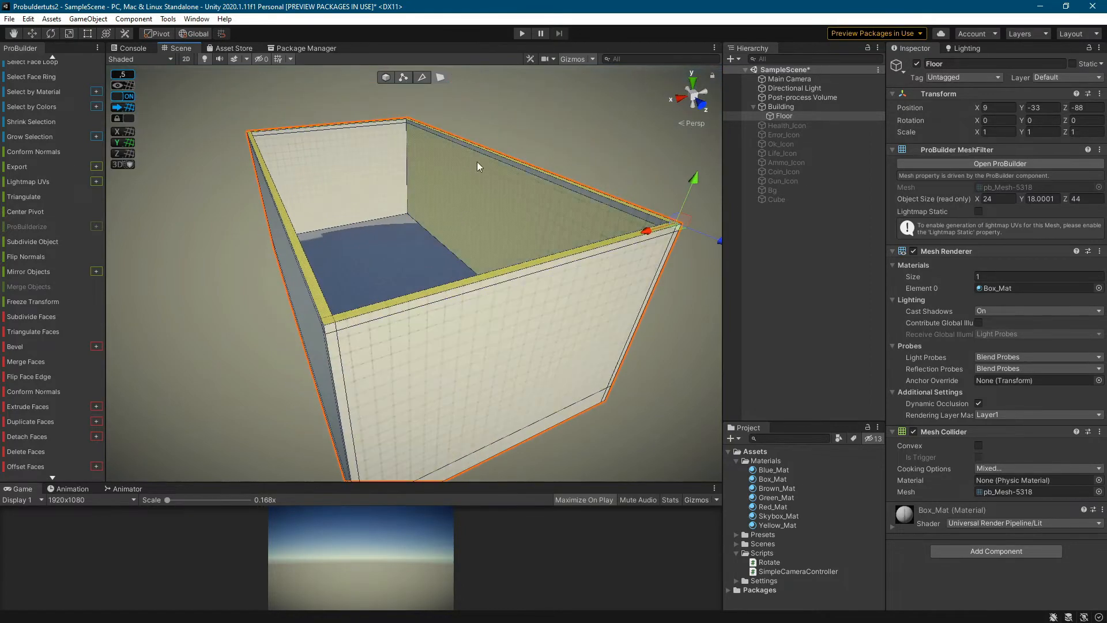
Select the face ring of narrow strips along the inside top of all four walls and delete those faces.
click(509, 167)
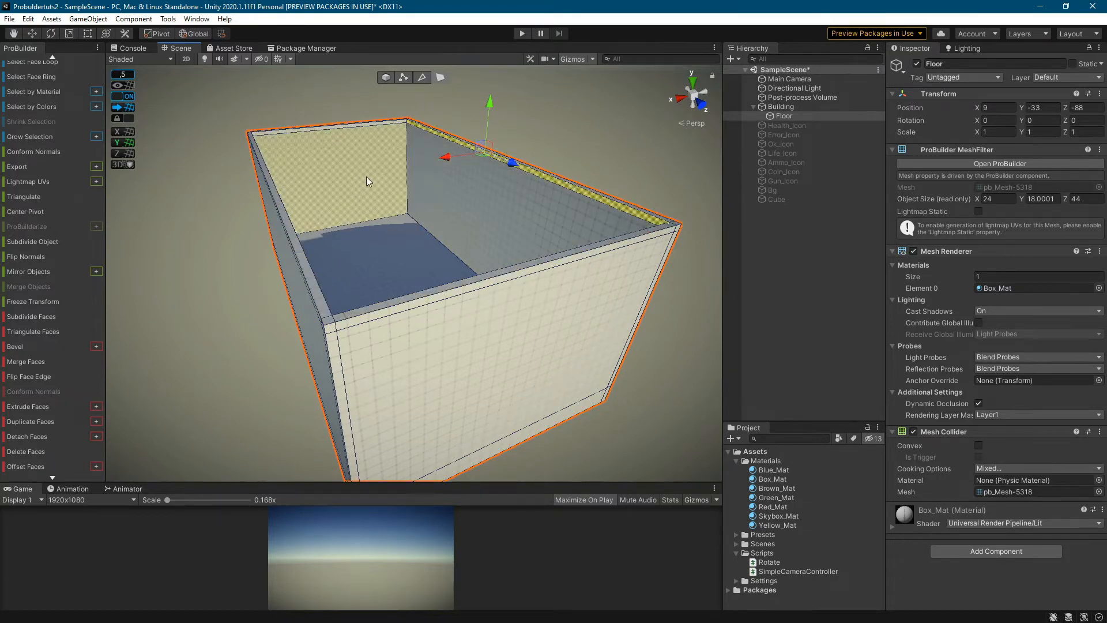
right_drag(413, 204, 322, 200)
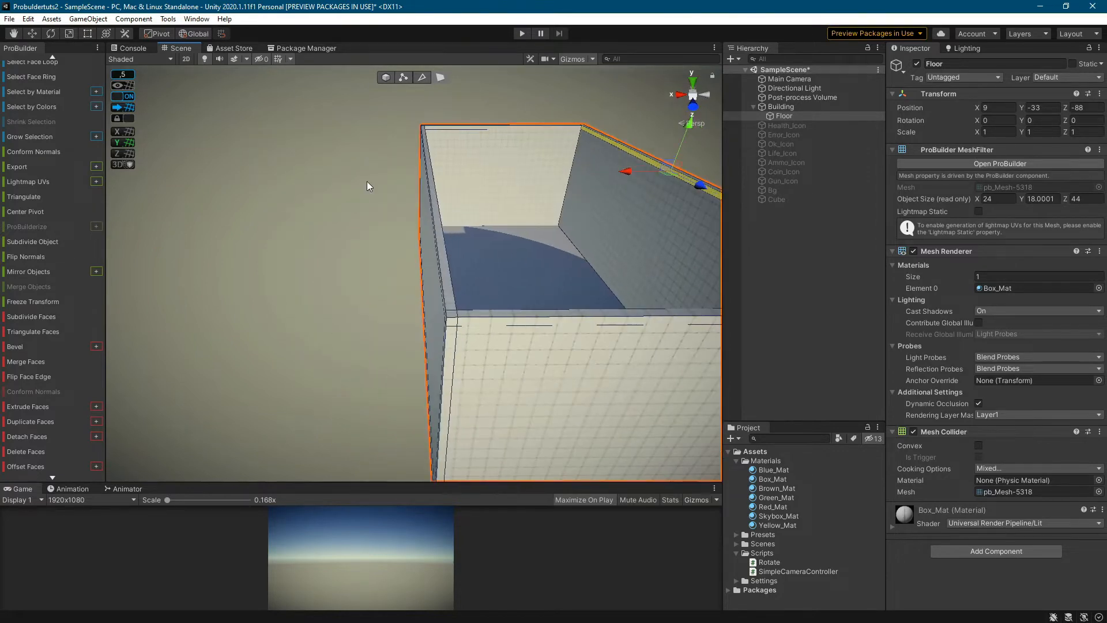
middle_drag(369, 178, 282, 179)
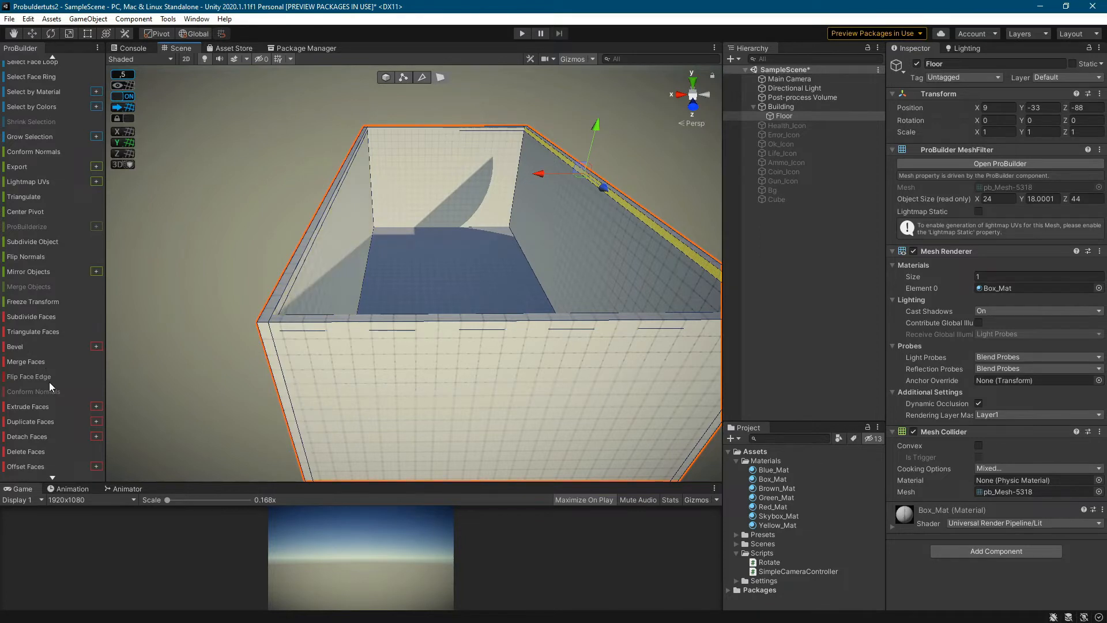
scroll(47, 300, up, 3)
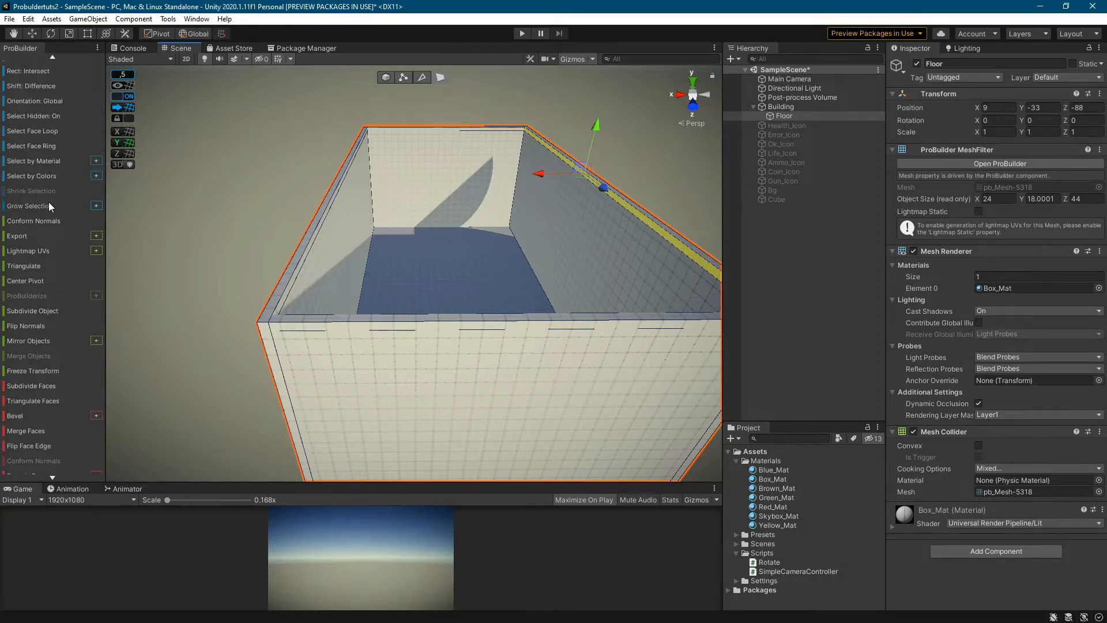
click(49, 131)
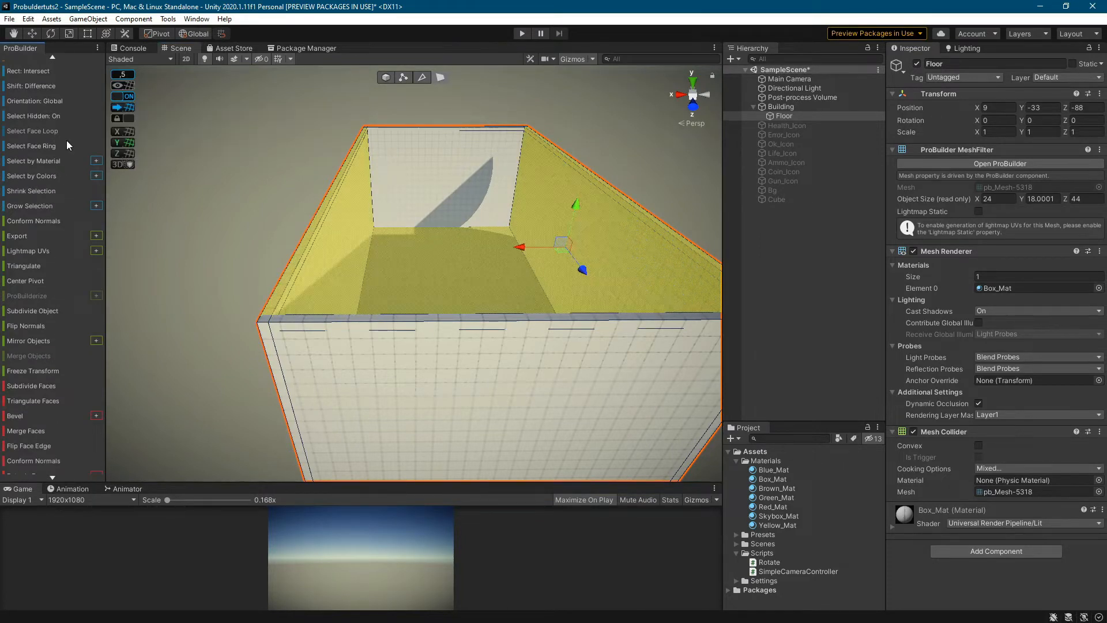
click(67, 141)
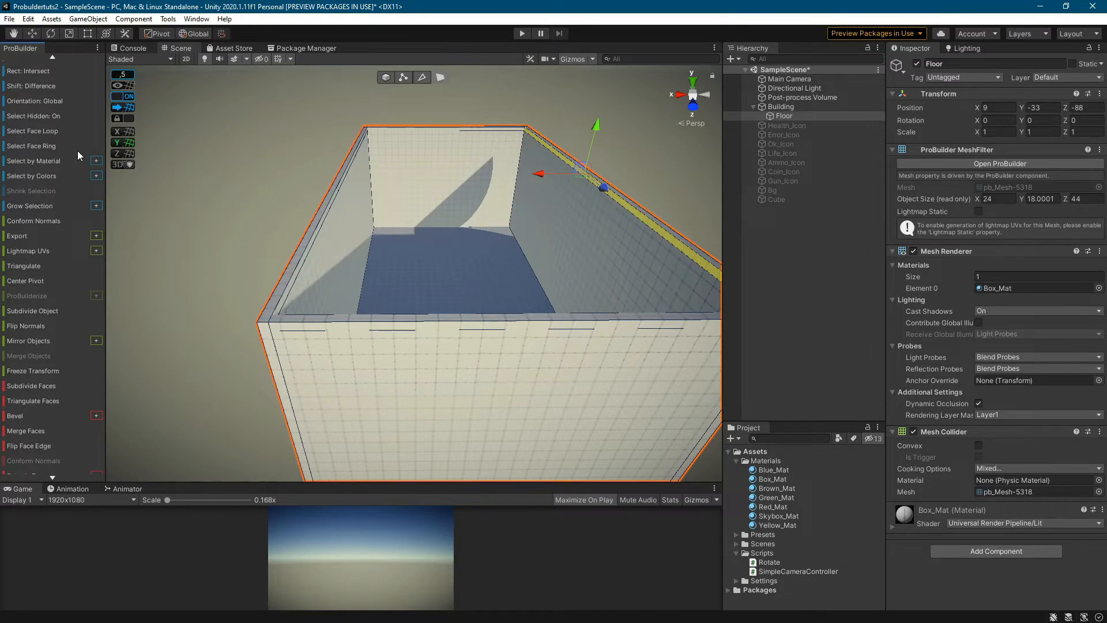
click(46, 146)
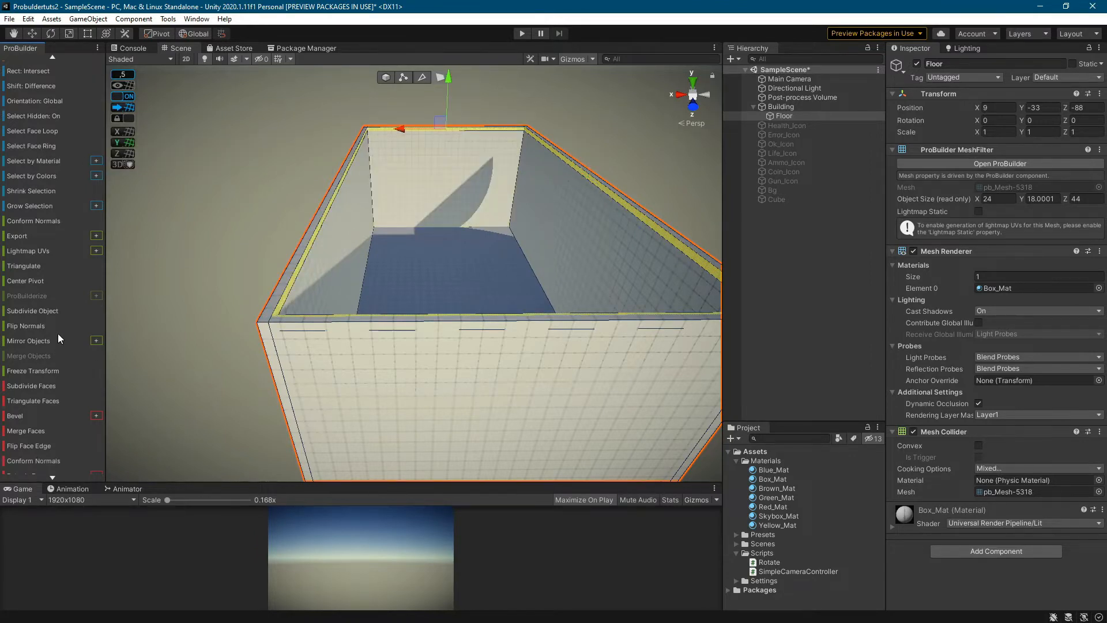
scroll(58, 333, down, 5)
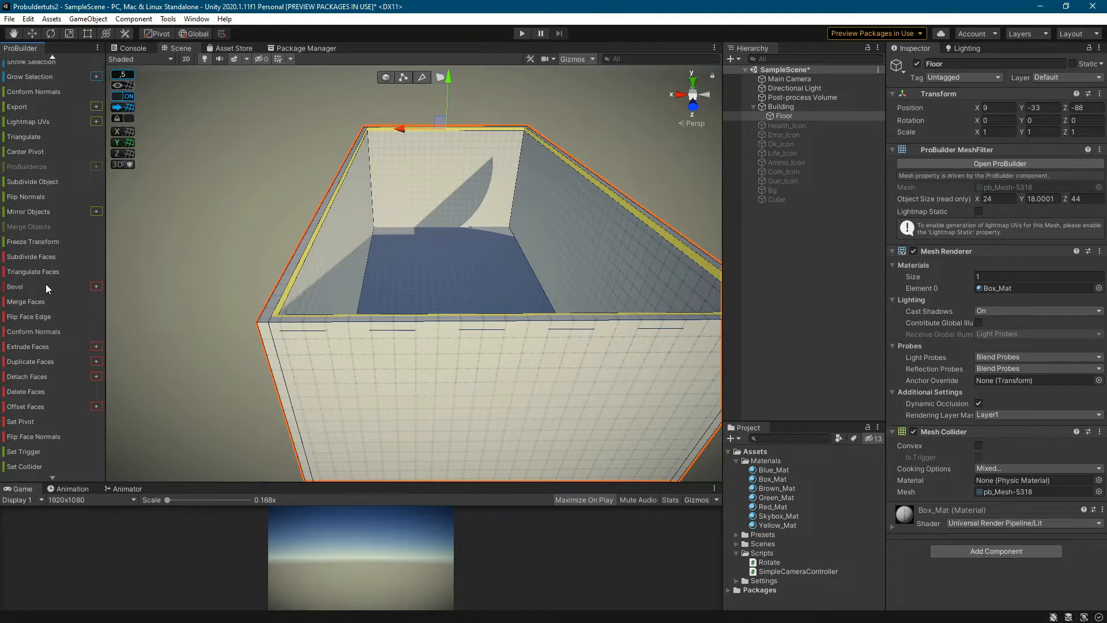
scroll(46, 285, up, 5)
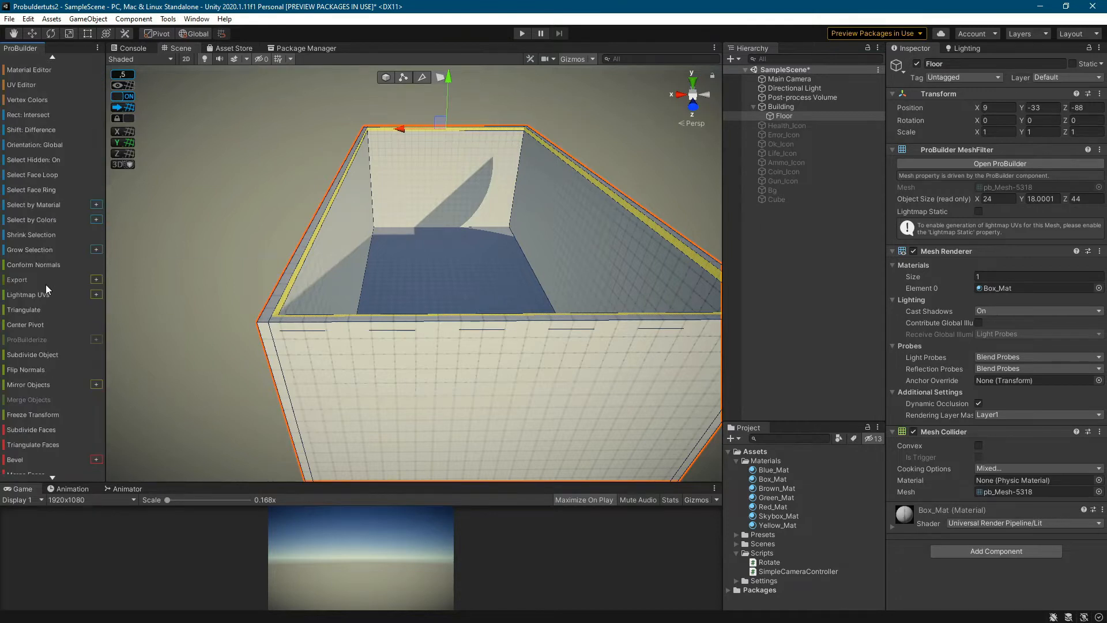
scroll(46, 285, down, 5)
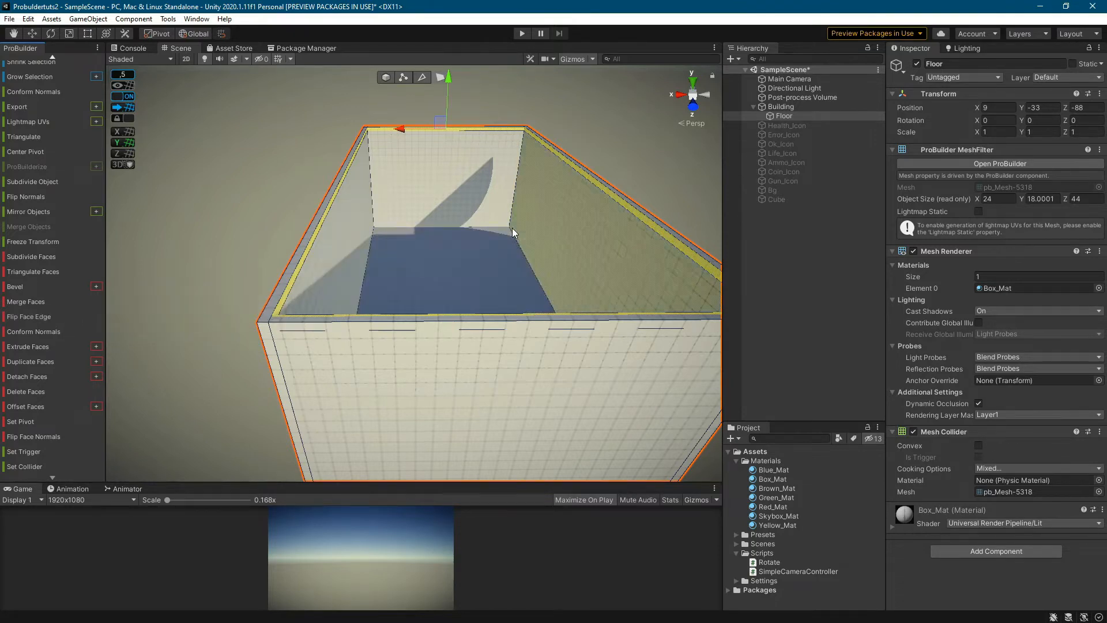
click(455, 229)
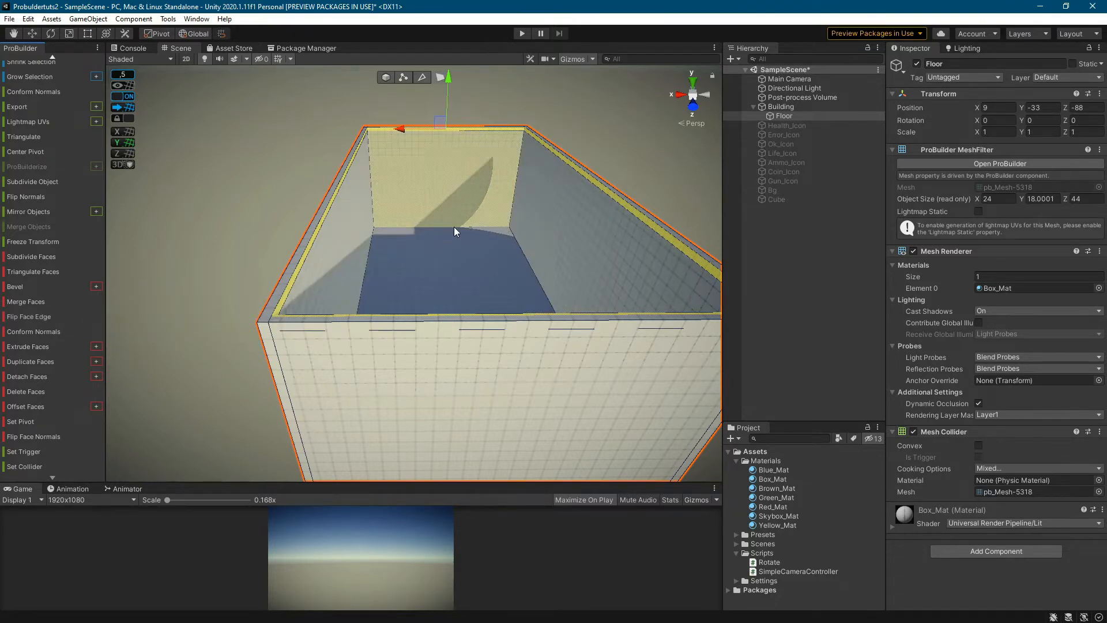
click(35, 390)
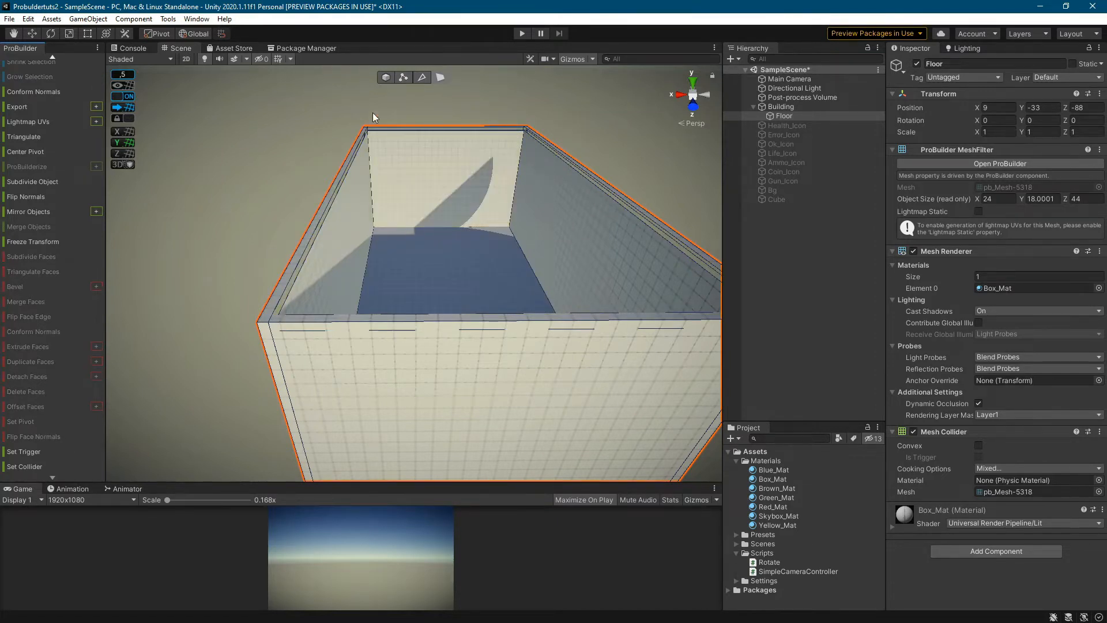
Switch to edge selection and try Select Edge Ring from the gap's lower edge on the positive X long wall.
click(420, 80)
click(306, 262)
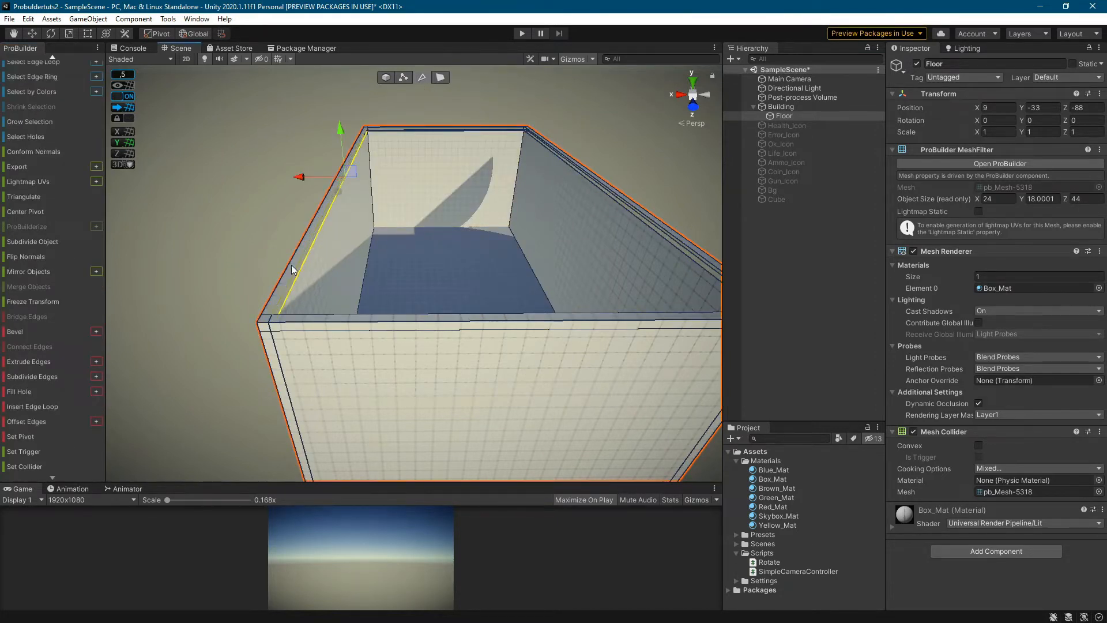
scroll(29, 296, up, 3)
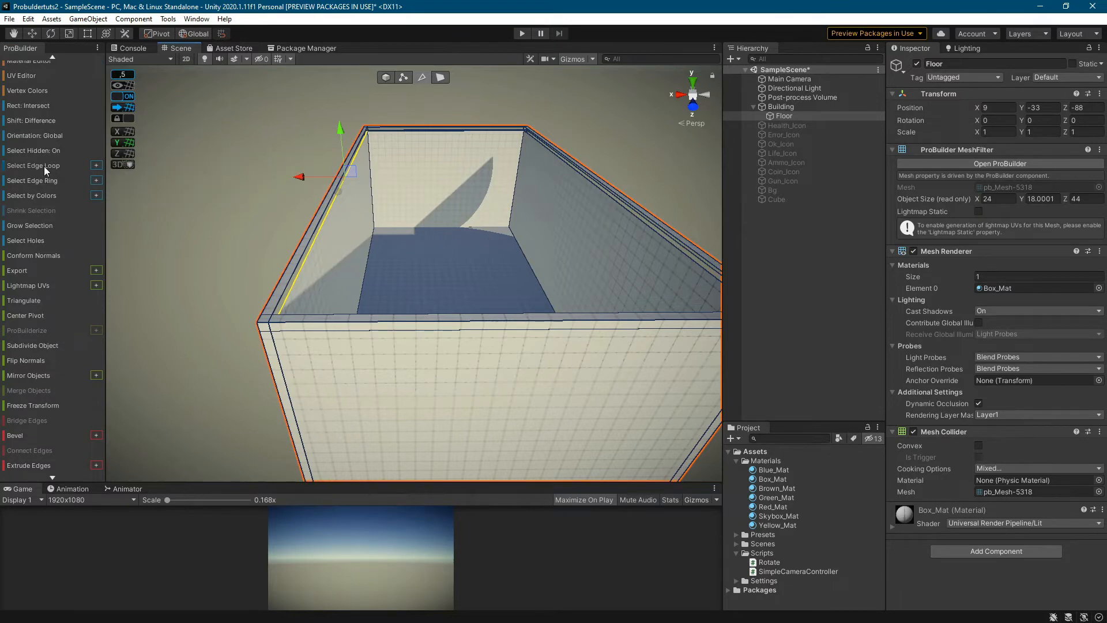
scroll(354, 194, up, 5)
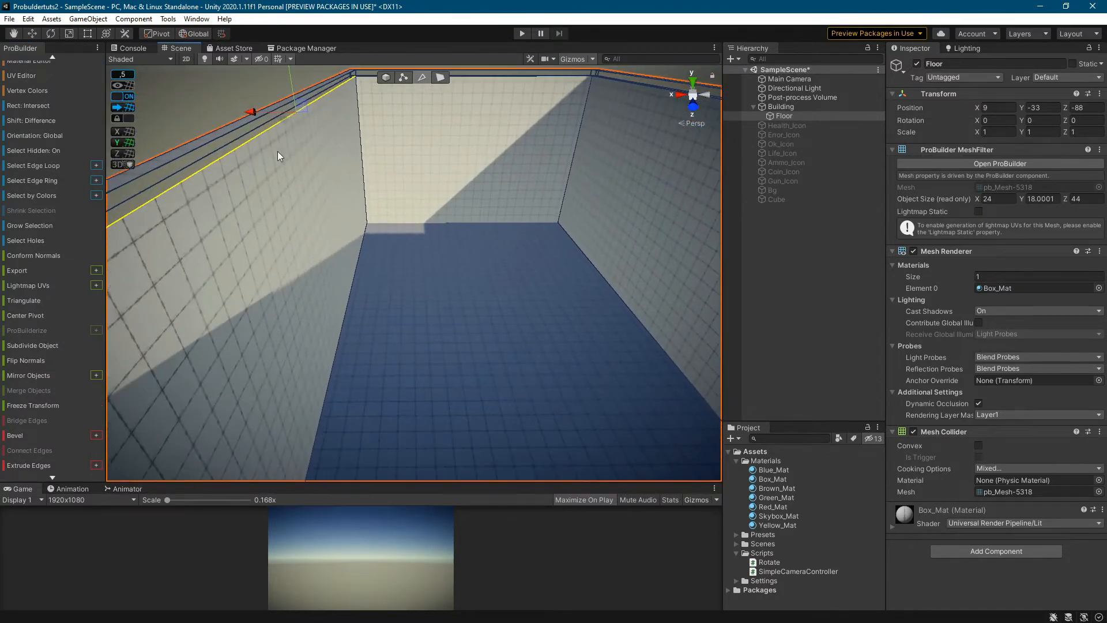
click(274, 141)
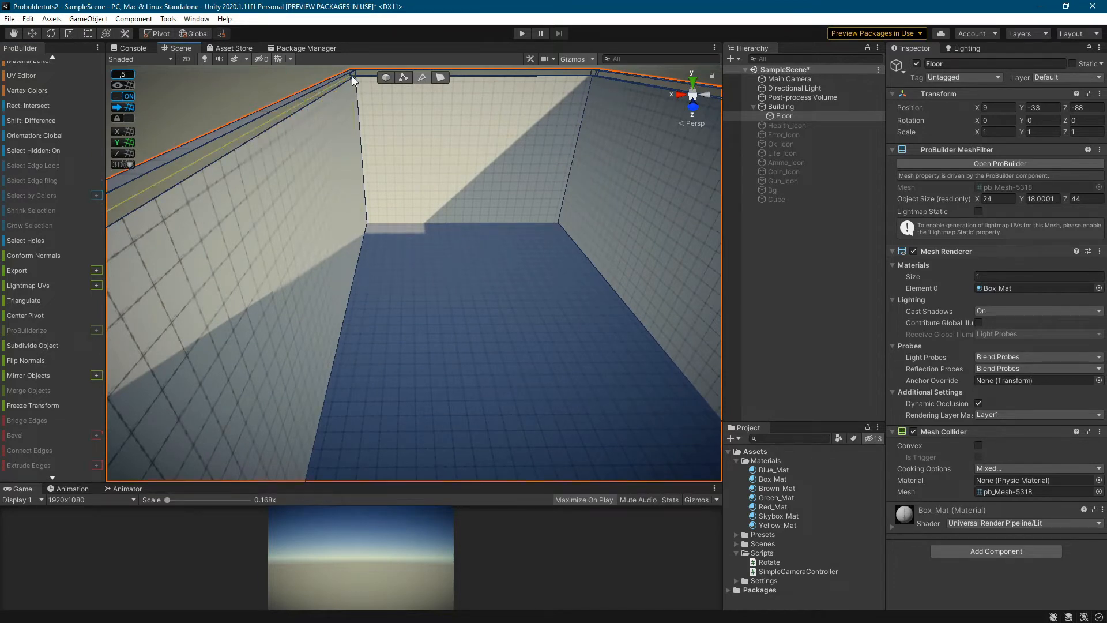
click(339, 87)
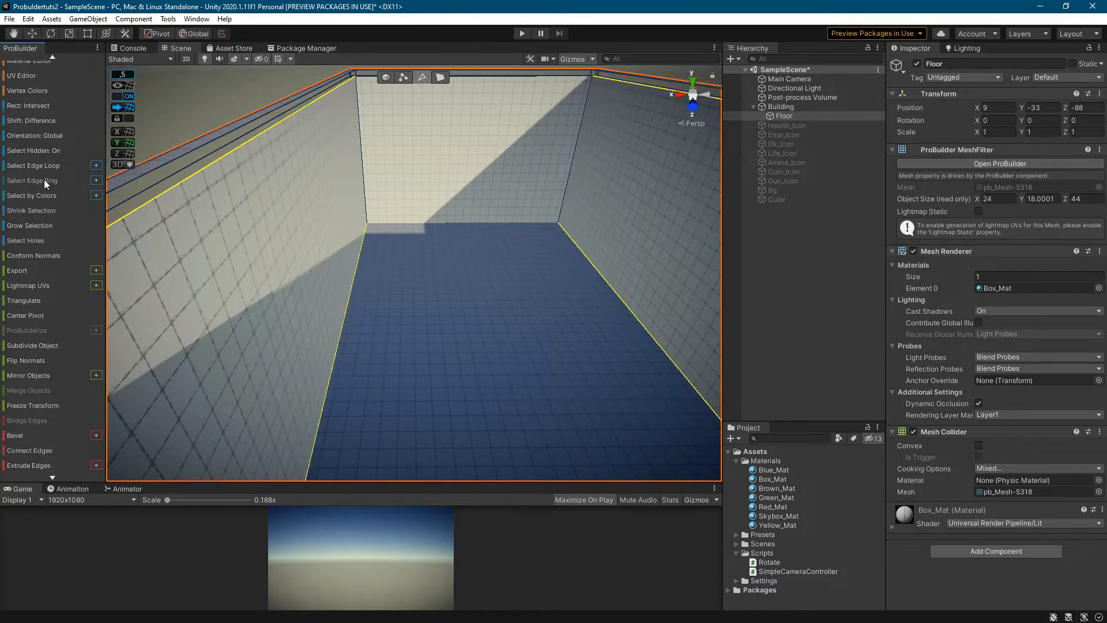
click(262, 209)
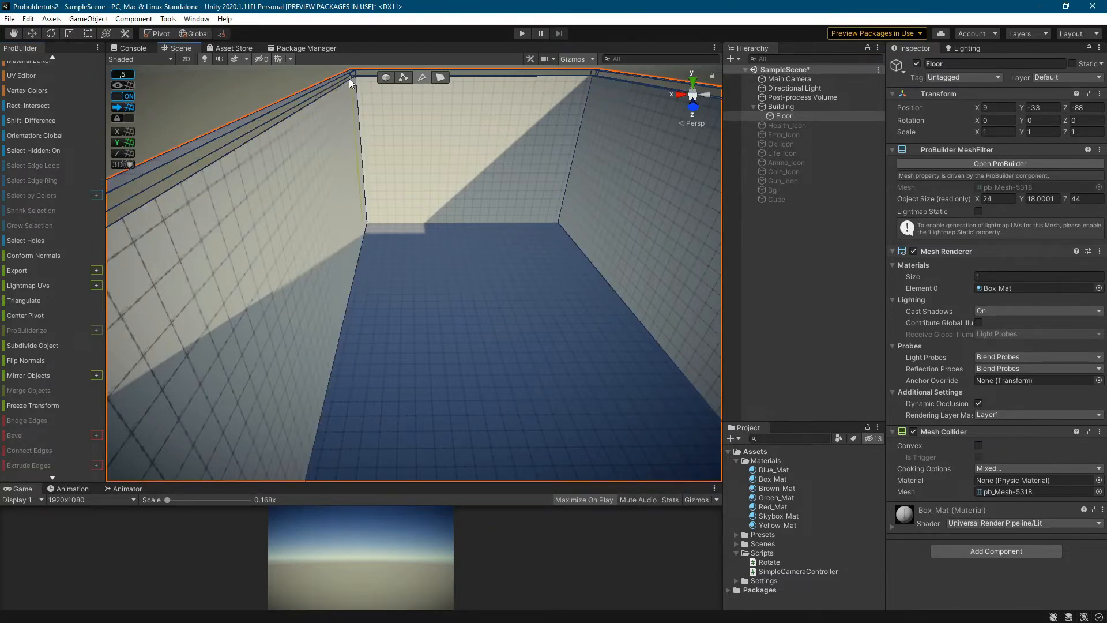
Select the gap's lower edge on the positive X long wall and try to extend it with Select Edge Loop.
scroll(351, 80, up, 2)
middle_drag(353, 80, 358, 123)
scroll(334, 231, up, 1)
middle_drag(320, 260, 312, 452)
click(303, 166)
alt+drag(312, 156, 558, 228)
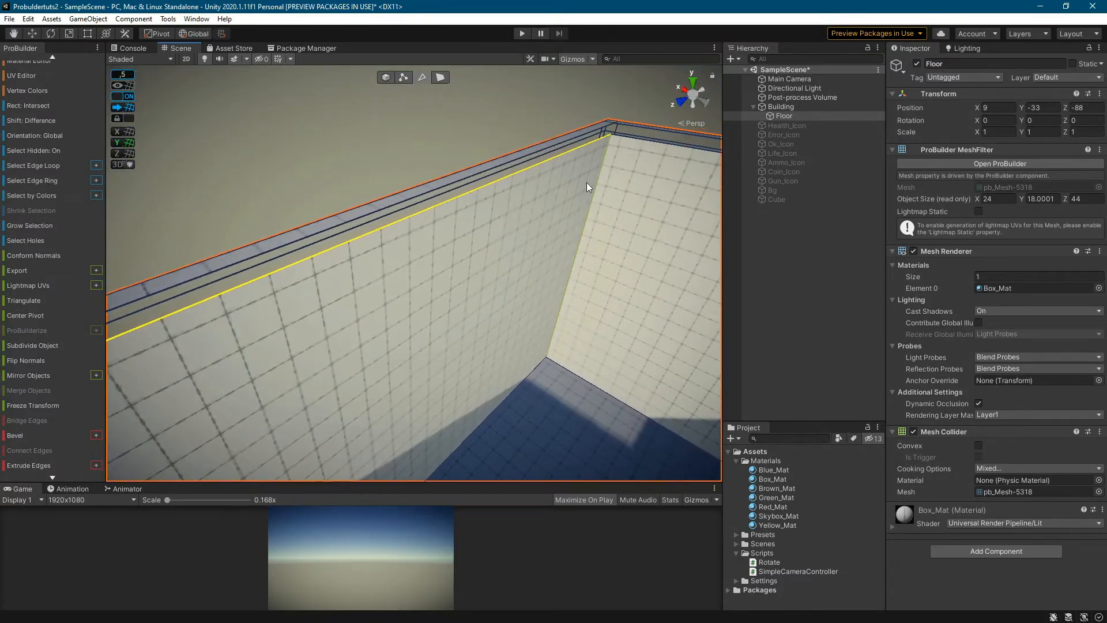
middle_drag(617, 157, 332, 286)
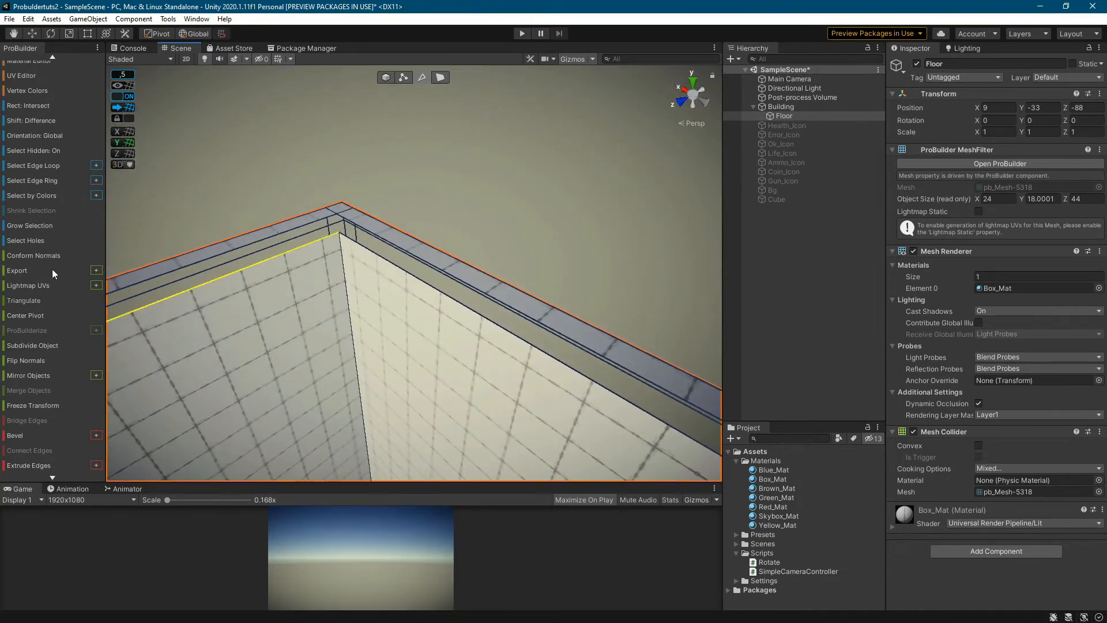
click(44, 165)
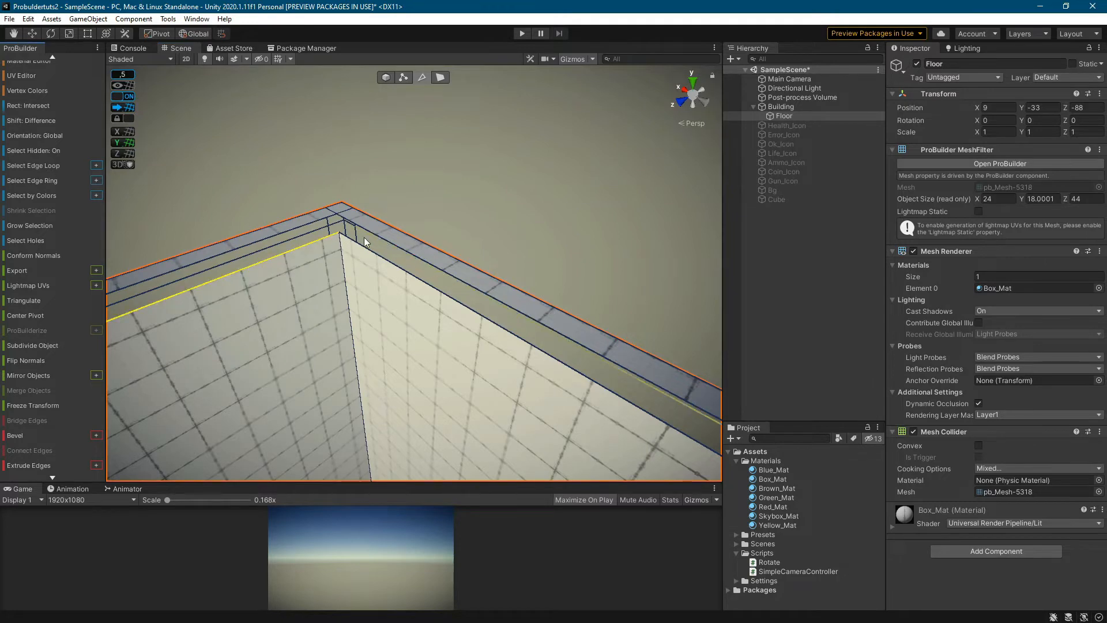
Select the gap's lower edges along the inside of all four walls together.
click(364, 251)
middle_drag(349, 289, 562, 330)
click(419, 234)
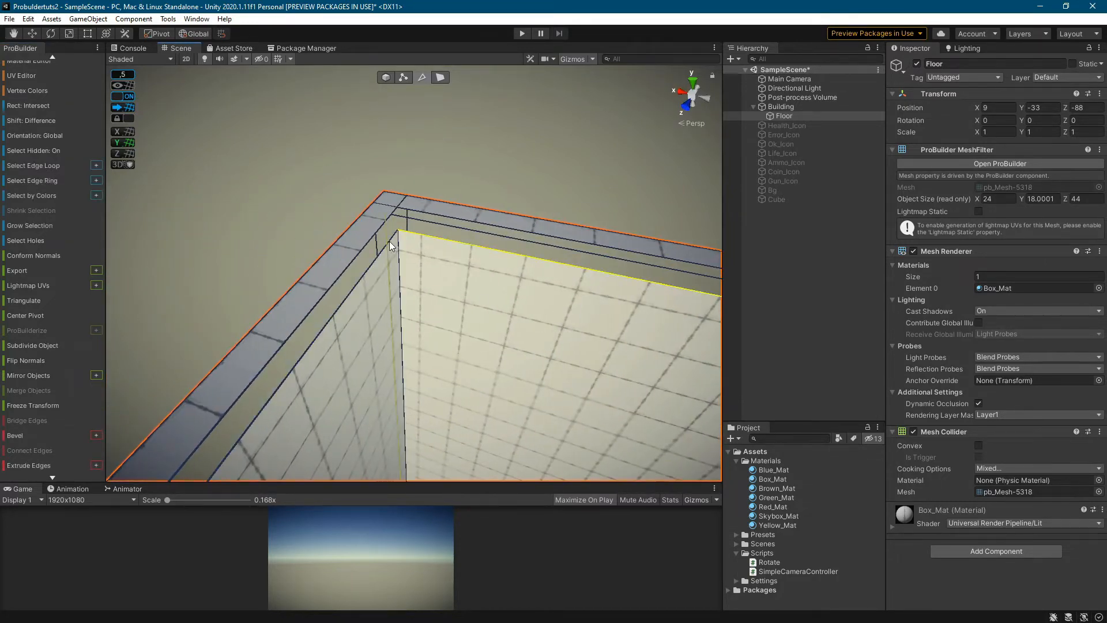
shift+click(389, 241)
right_drag(395, 271, 787, 281)
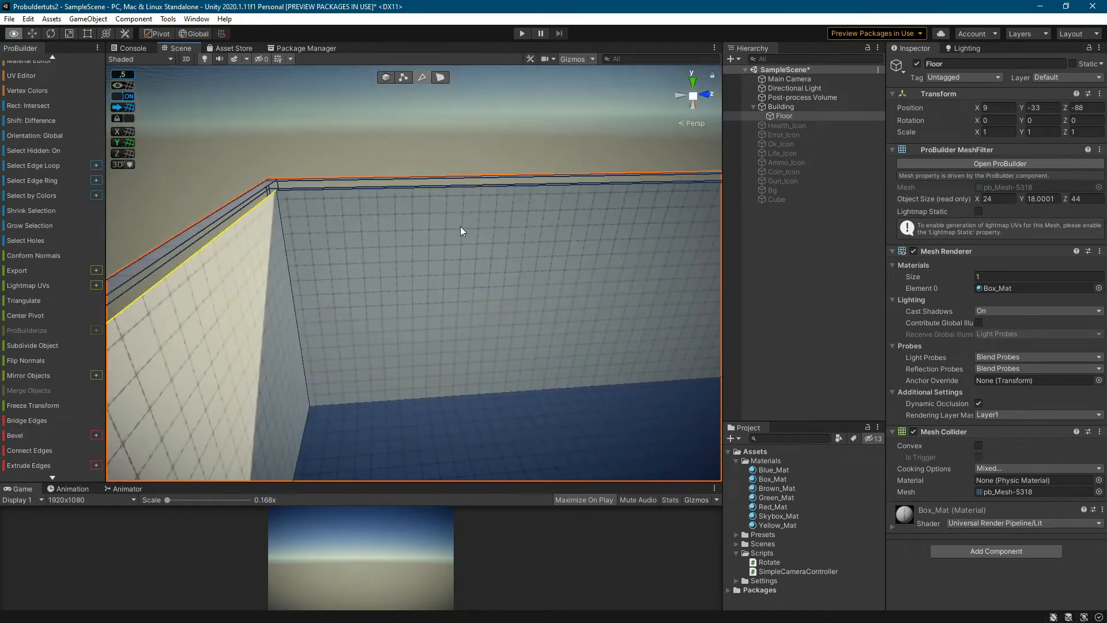
right_drag(167, 130, 271, 268)
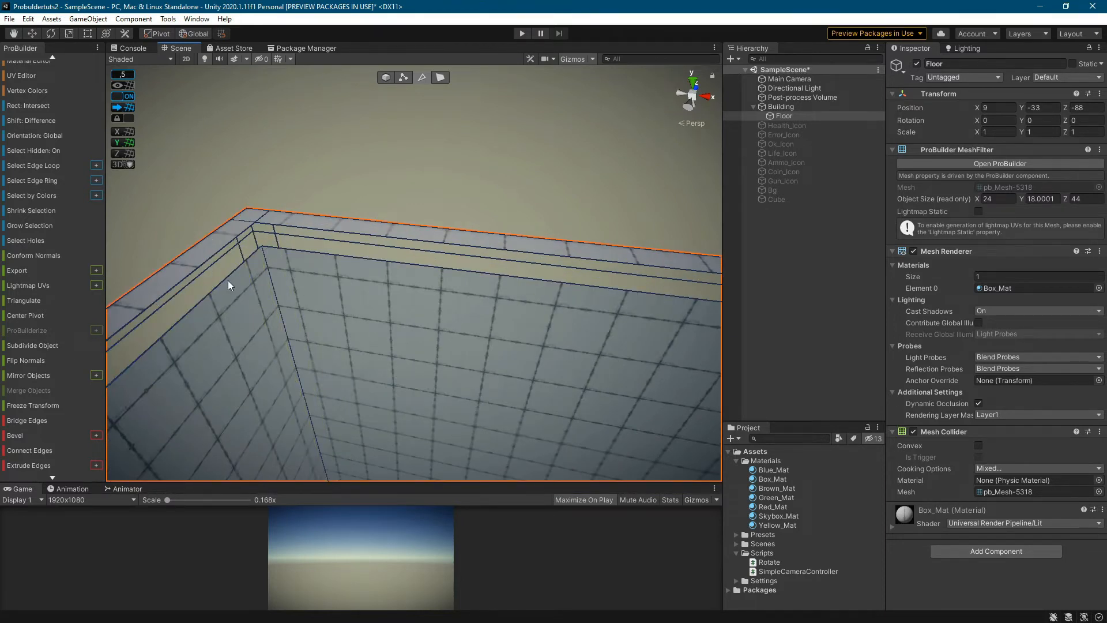
double_click(252, 259)
key(f)
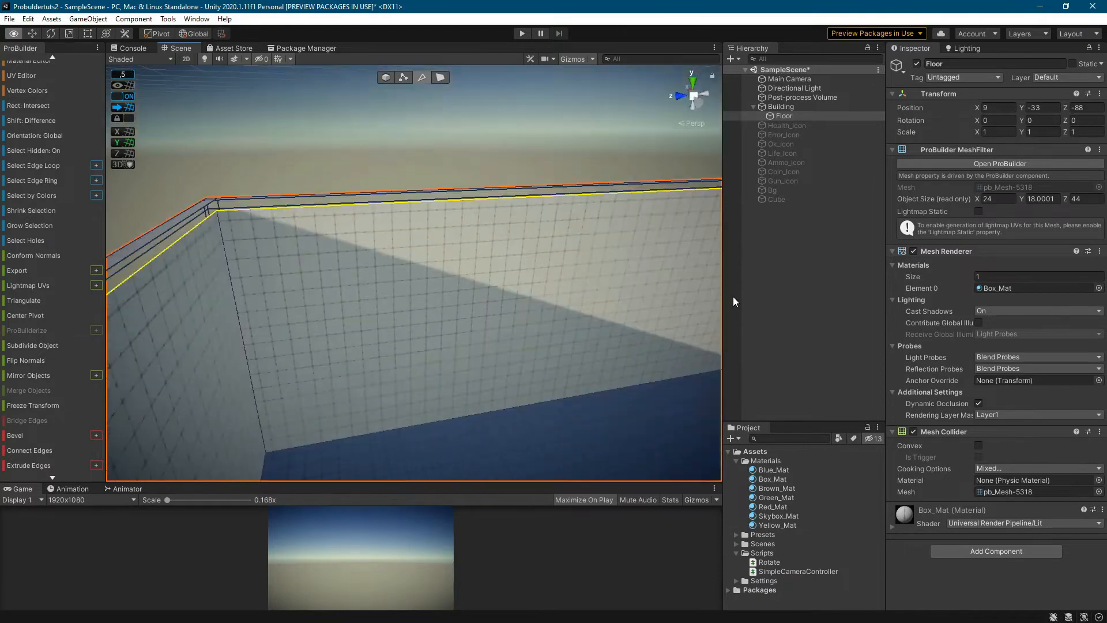
Try Fill Hole on the selected lower edges to form the interior ceiling, and undo the fill after checking it from below.
scroll(61, 363, down, 3)
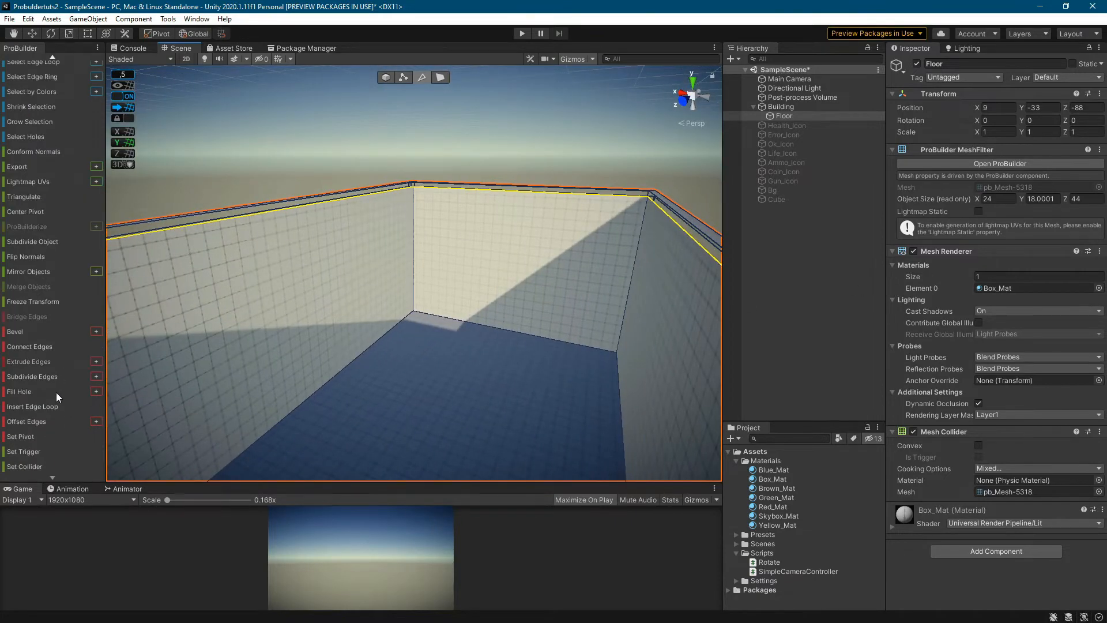
click(22, 393)
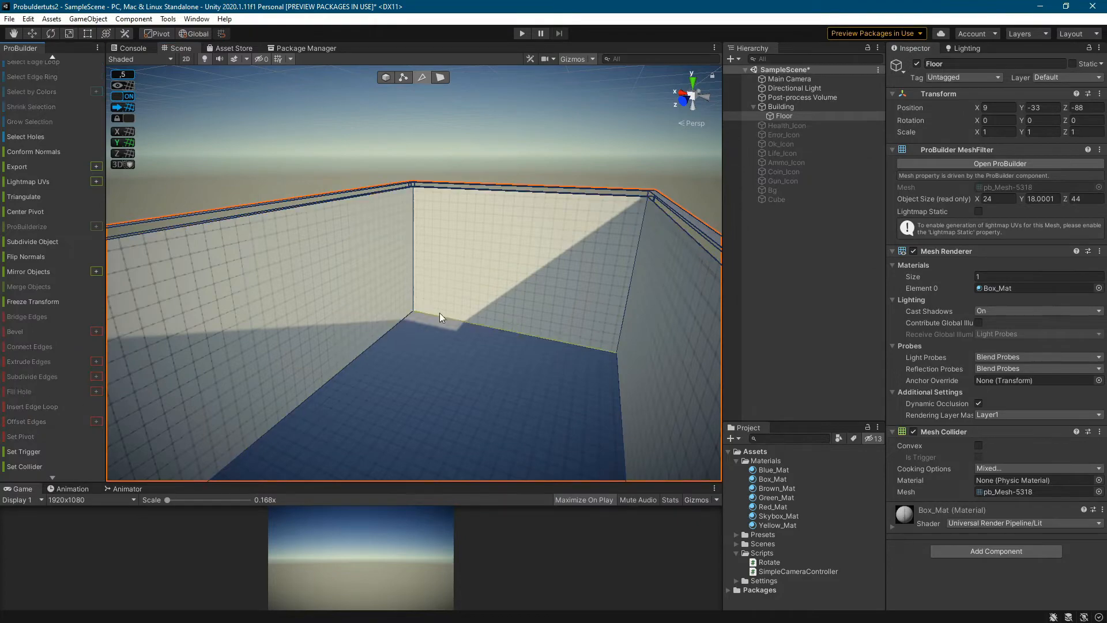
right_drag(439, 313, 638, 155)
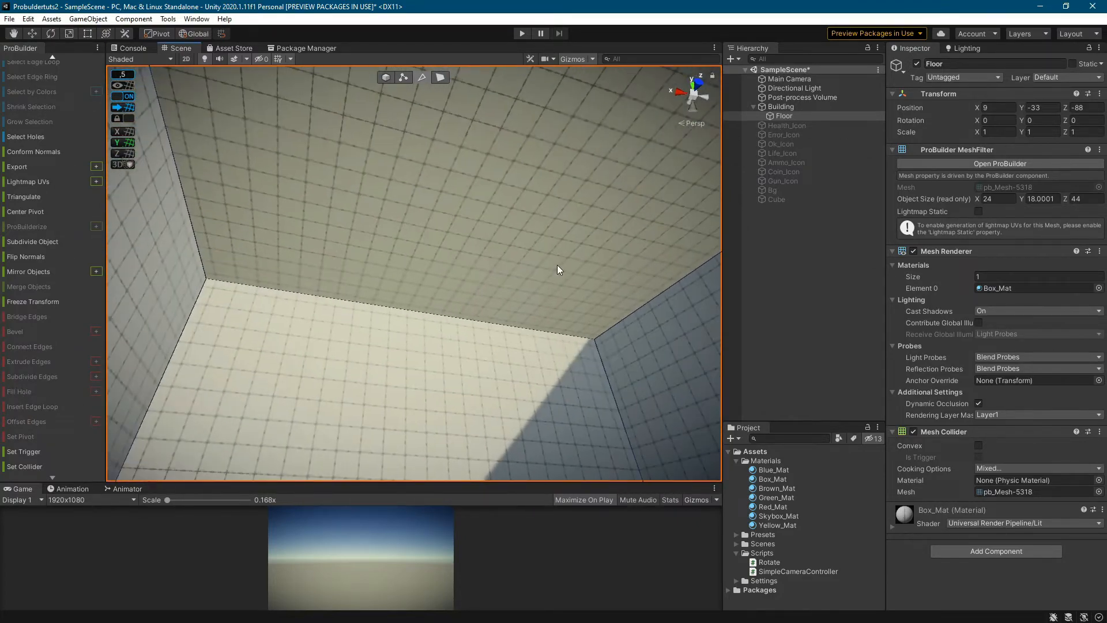
key(ctrl+z)
key(ctrl+z)
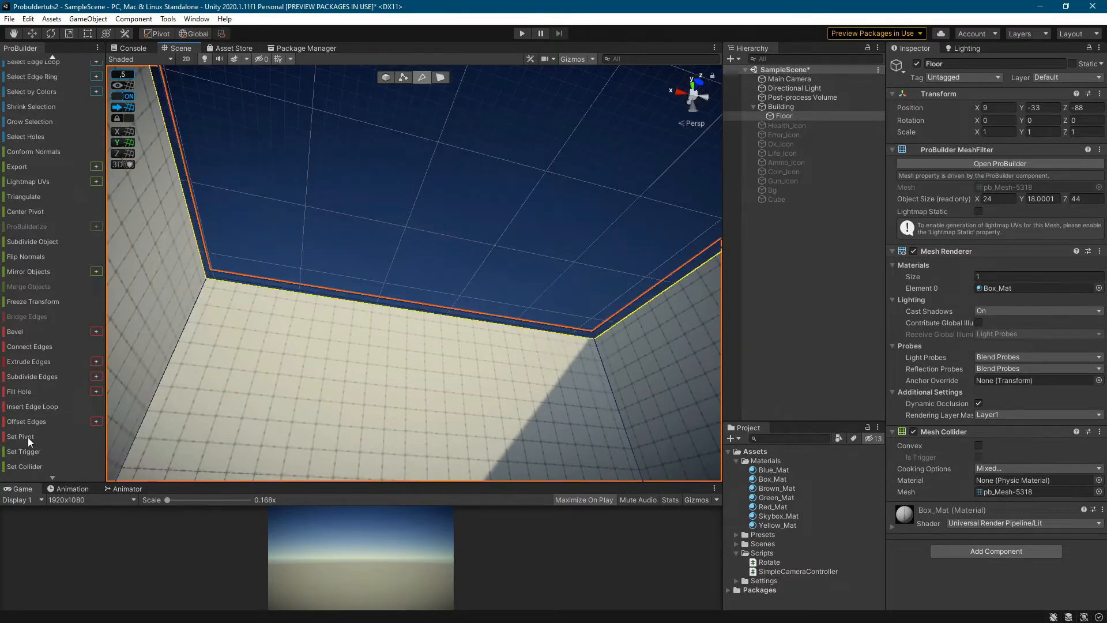
Close the opening inside the selected lower edges with Fill Hole to form the interior ceiling.
click(22, 392)
right_drag(335, 277, 438, 349)
middle_drag(438, 348, 408, 507)
right_drag(419, 305, 418, 457)
middle_drag(405, 289, 471, 332)
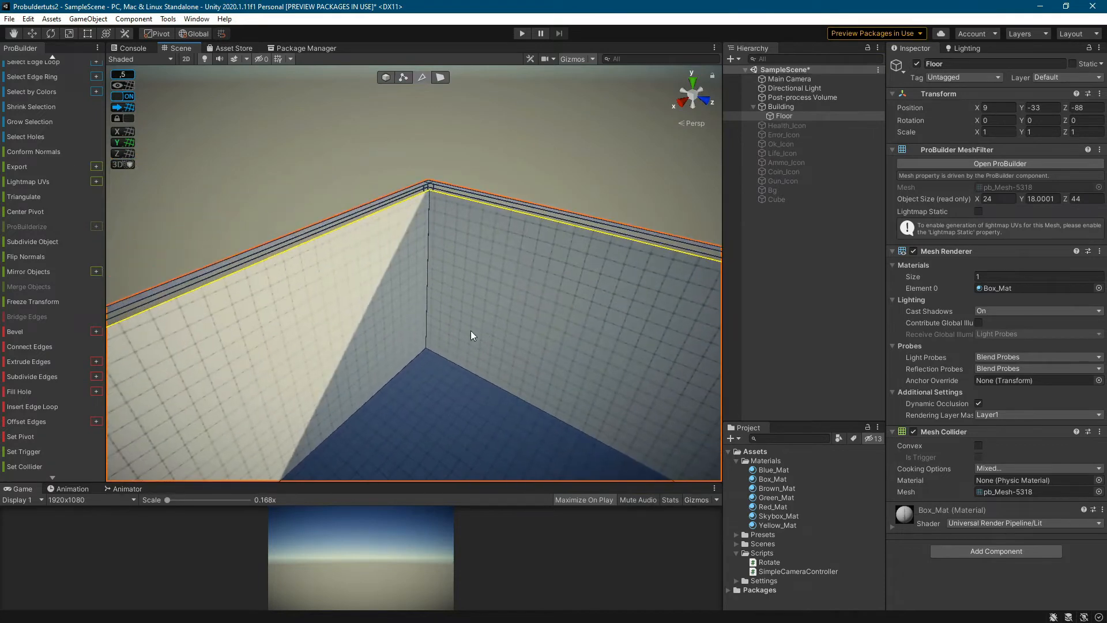
Select the gap's upper edge on the negative Z short wall and try to extend it with Select Edge Loop.
scroll(376, 244, up, 6)
right_drag(376, 244, 495, 242)
middle_drag(495, 242, 609, 280)
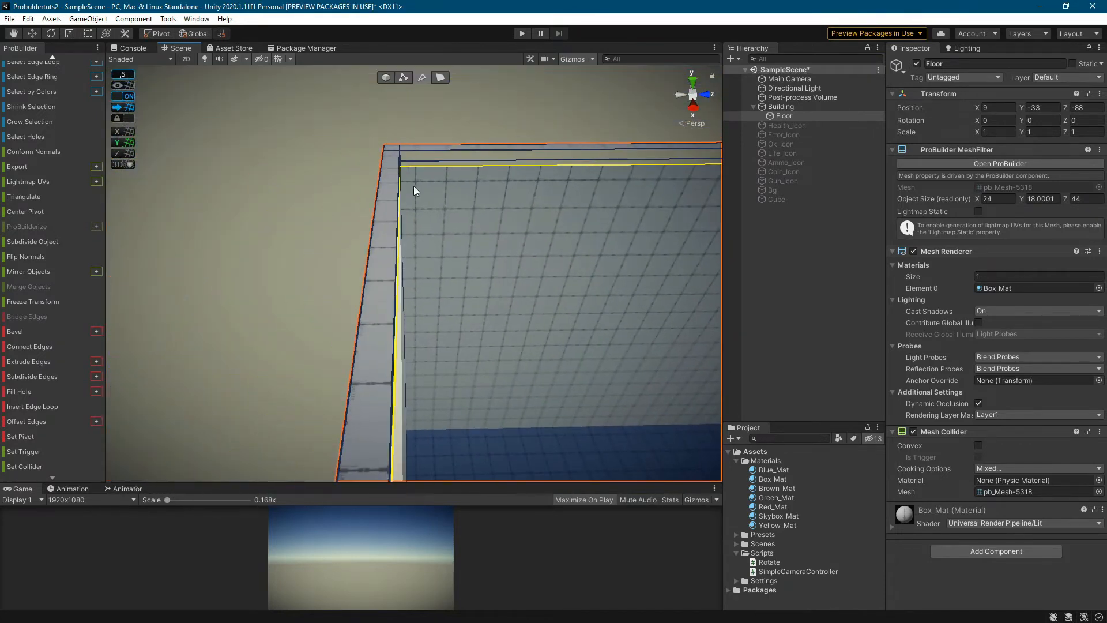
click(399, 171)
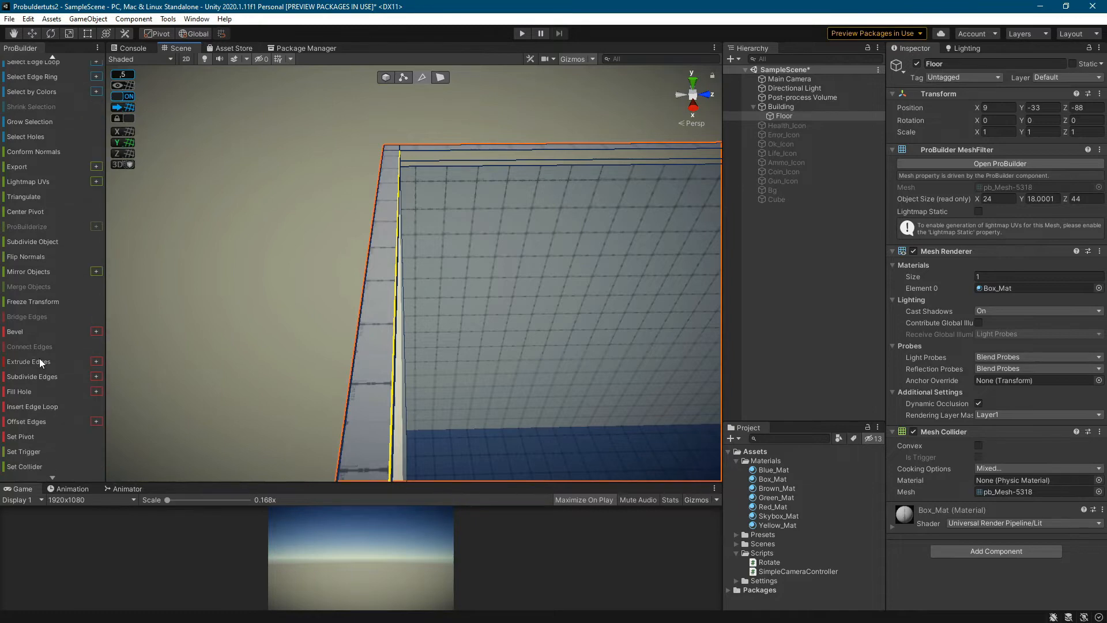
scroll(40, 323, up, 3)
click(44, 167)
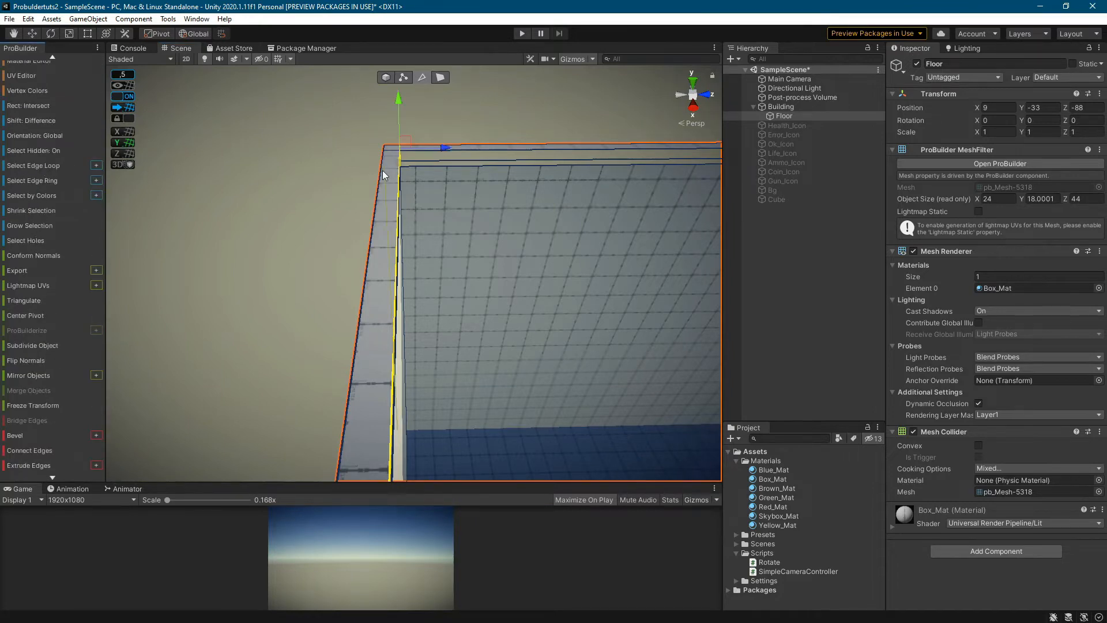
right_drag(548, 275, 428, 244)
middle_drag(428, 245, 259, 233)
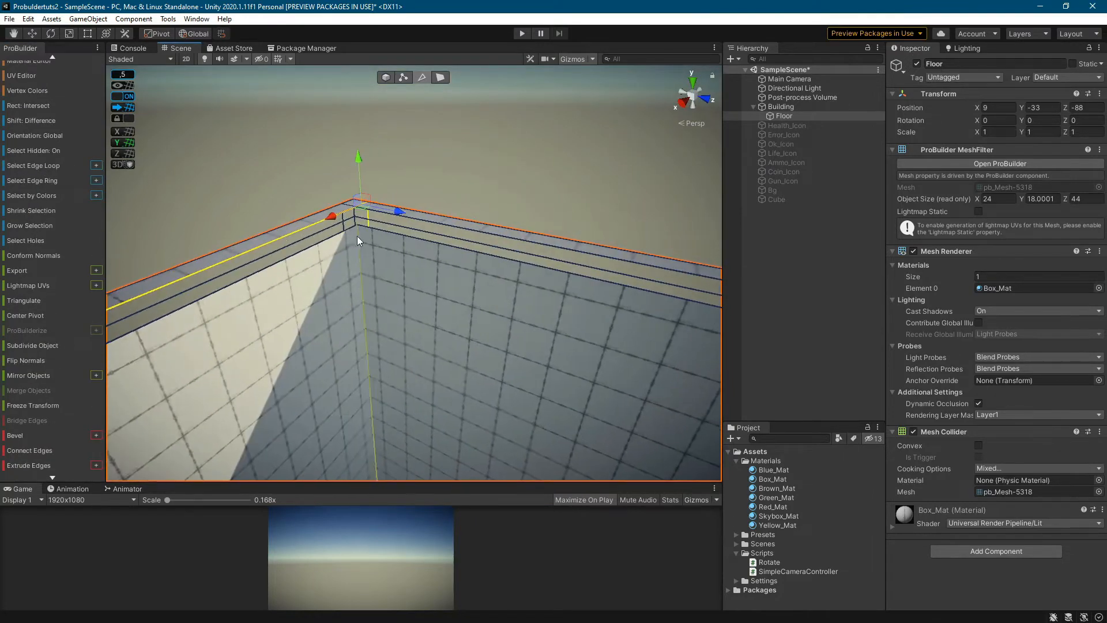
click(304, 227)
click(334, 214)
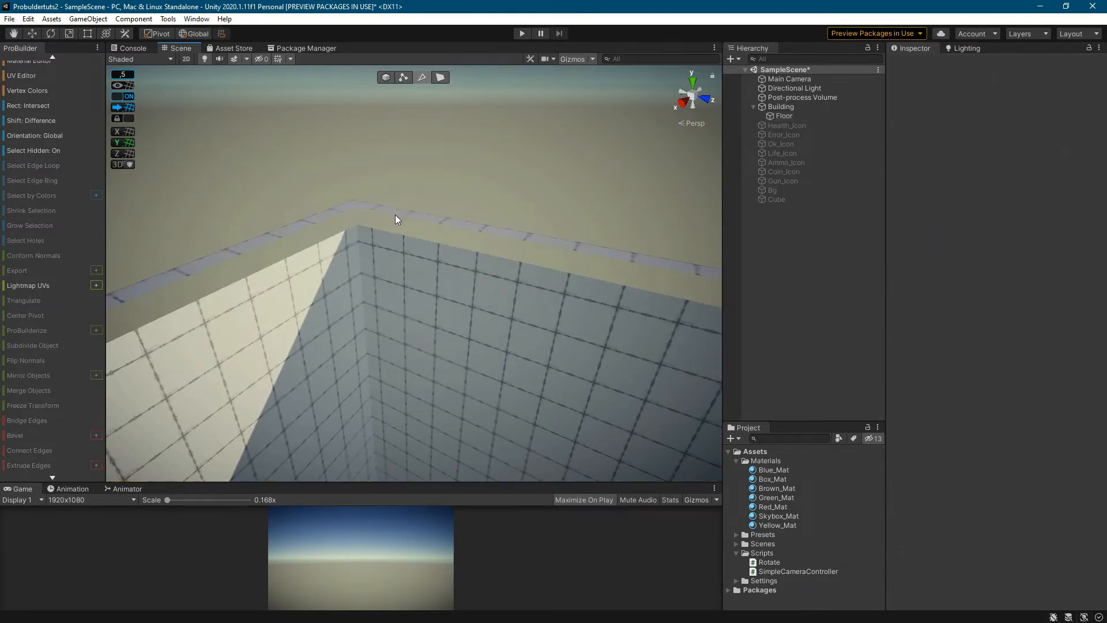
click(317, 229)
click(309, 230)
click(307, 228)
click(320, 243)
scroll(298, 214, up, 5)
middle_drag(285, 188, 351, 257)
click(308, 248)
scroll(323, 259, down, 3)
click(301, 249)
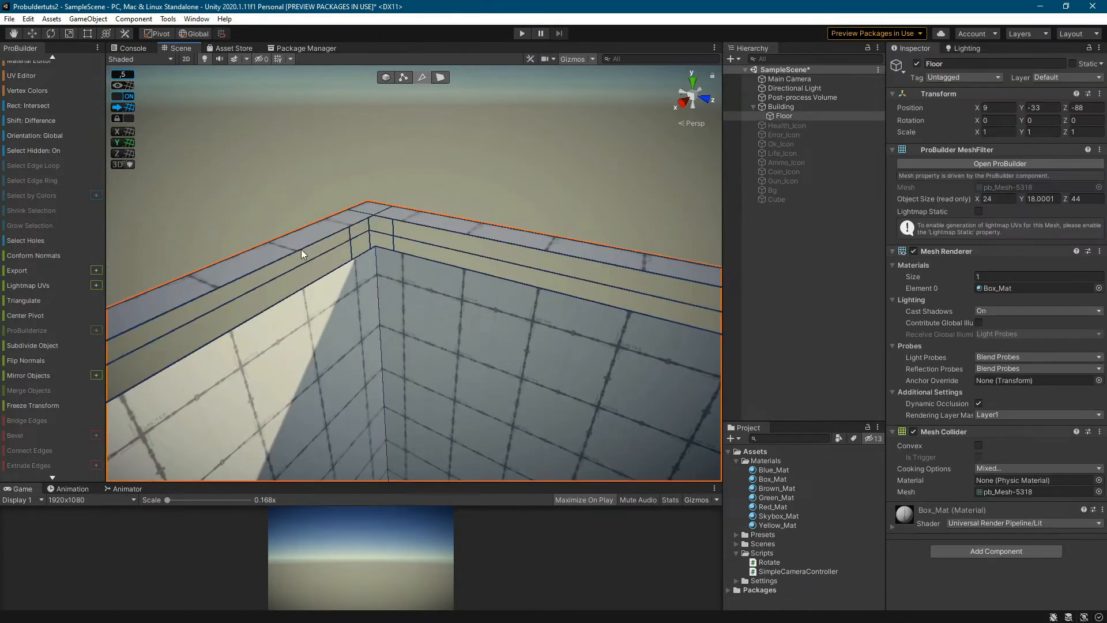
scroll(435, 234, up, 5)
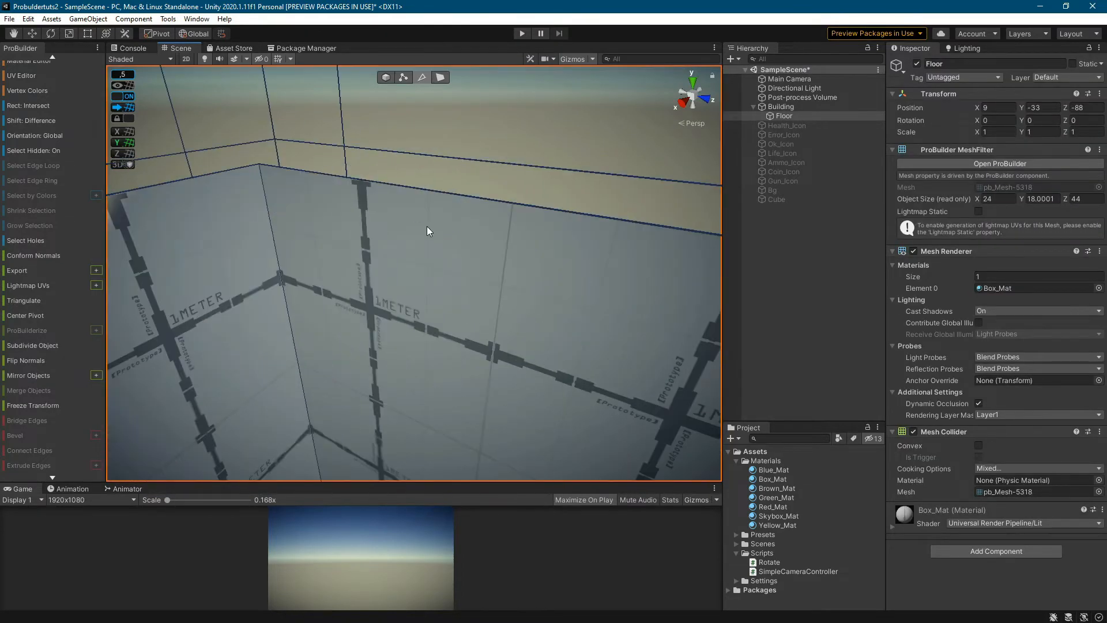
right_drag(426, 226, 462, 254)
middle_drag(461, 254, 497, 329)
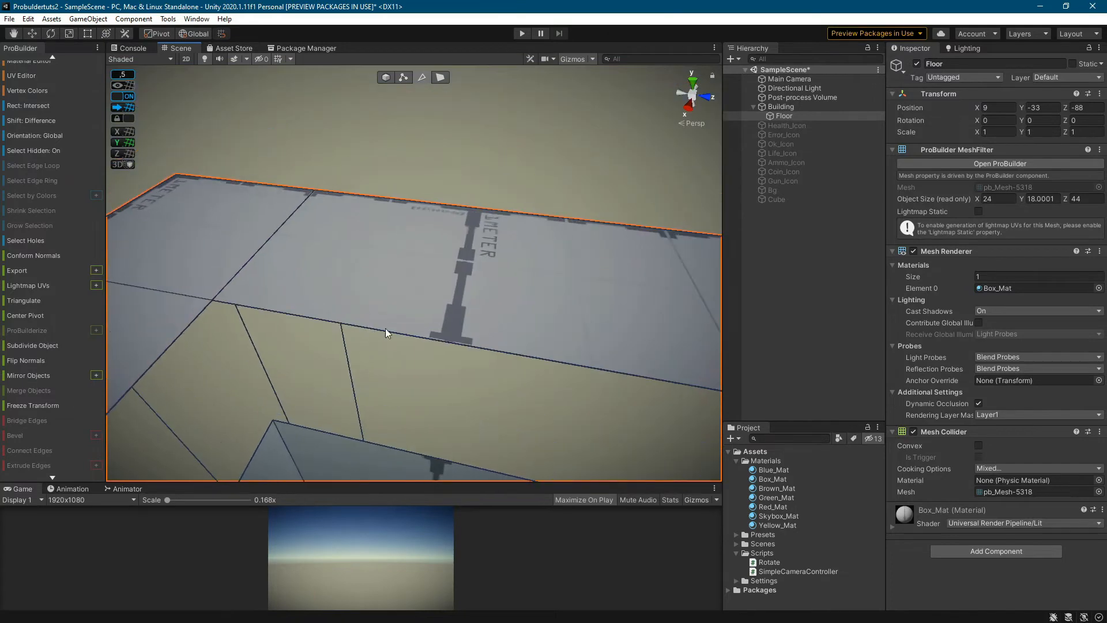
scroll(385, 327, down, 5)
right_drag(385, 328, 614, 268)
scroll(444, 224, up, 3)
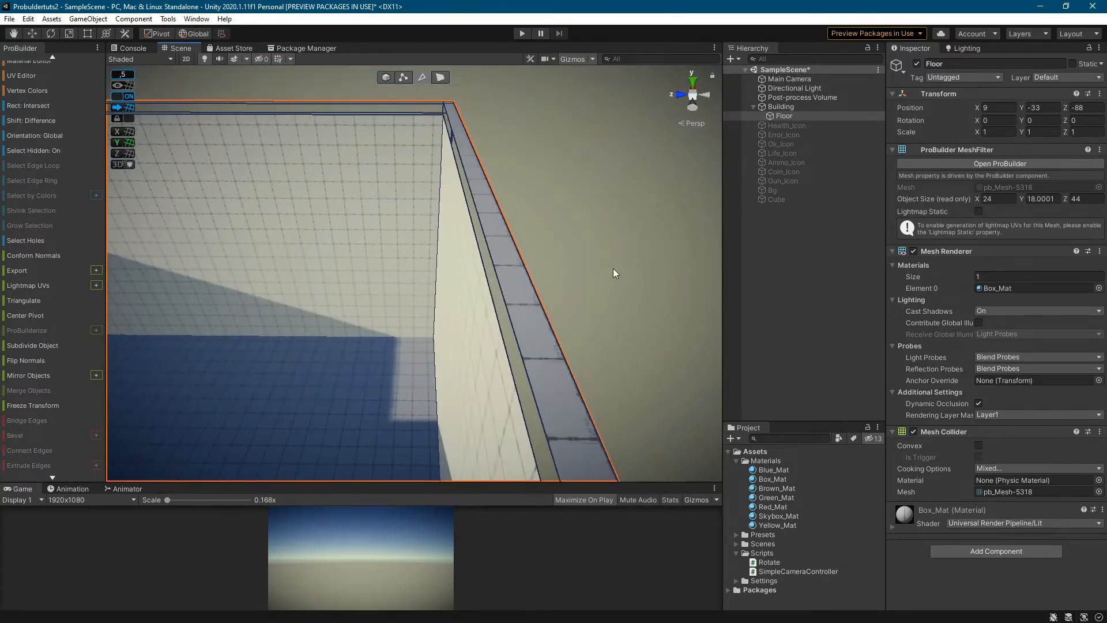
click(431, 291)
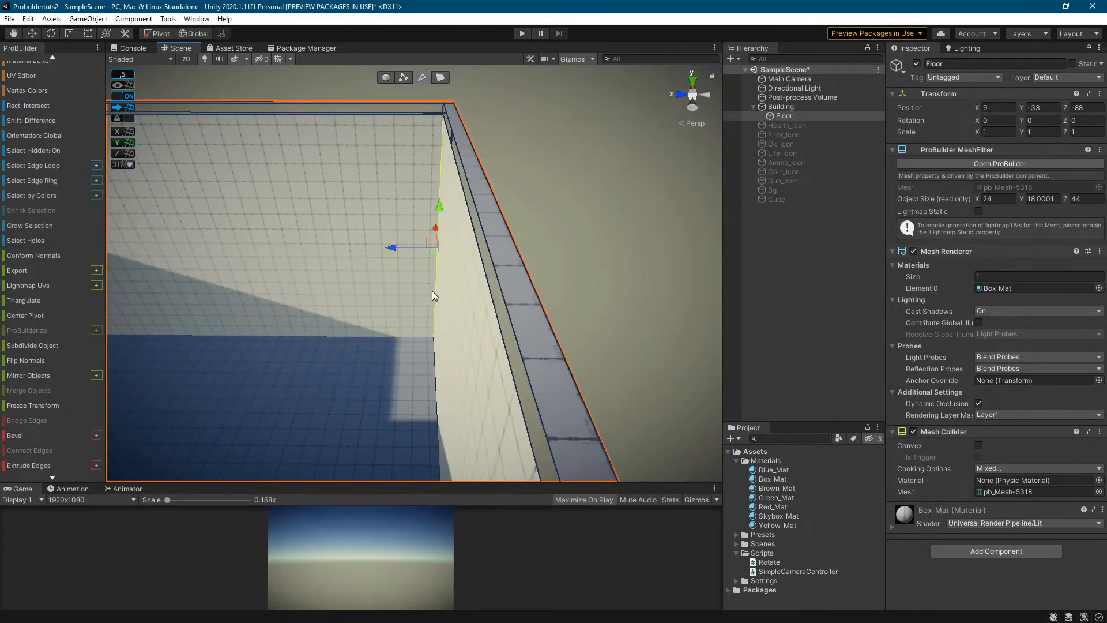
click(488, 287)
scroll(486, 287, up, 3)
right_drag(576, 217, 549, 209)
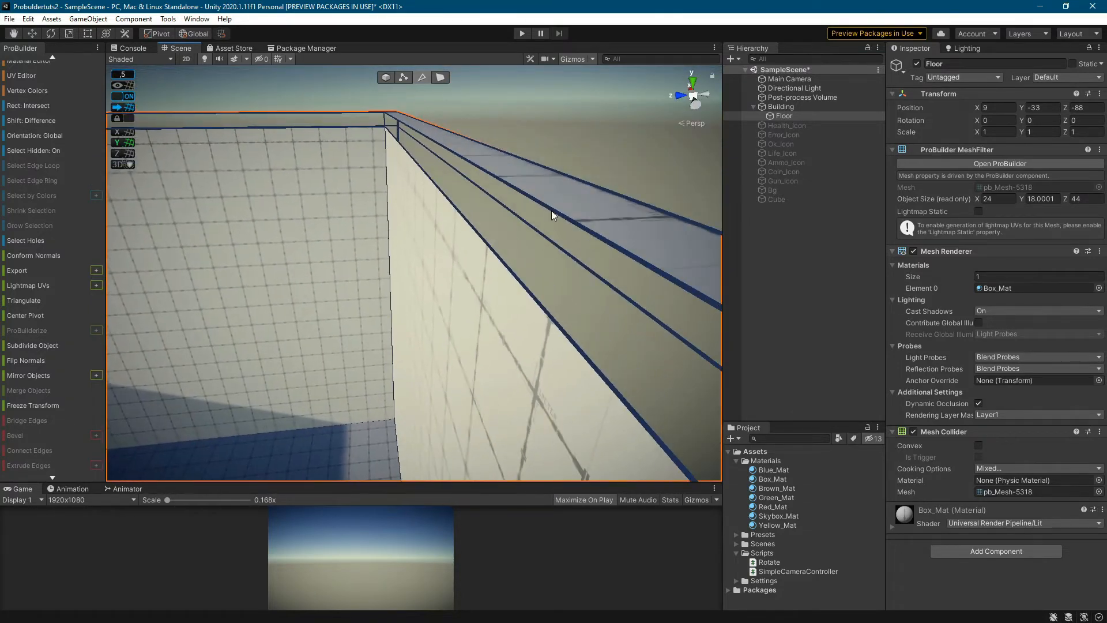
click(562, 230)
click(573, 223)
right_drag(562, 237, 567, 272)
scroll(509, 323, up, 3)
scroll(567, 272, up, 4)
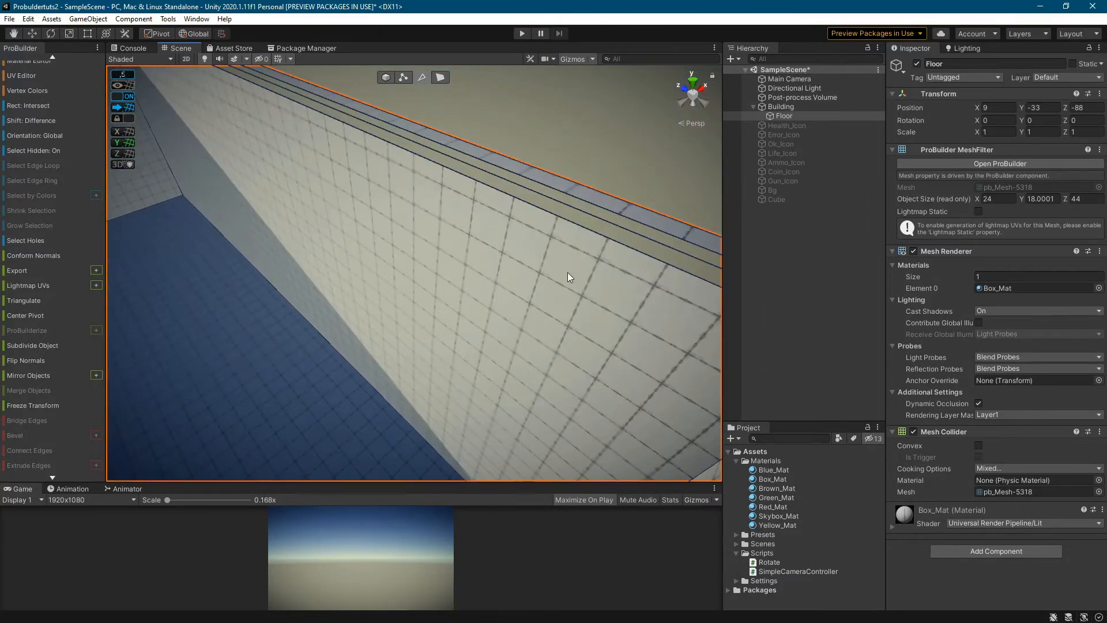
right_drag(437, 288, 589, 240)
Select the gap's upper inner edges on all four walls, starting with the positive X long wall.
click(571, 186)
right_drag(571, 185, 647, 206)
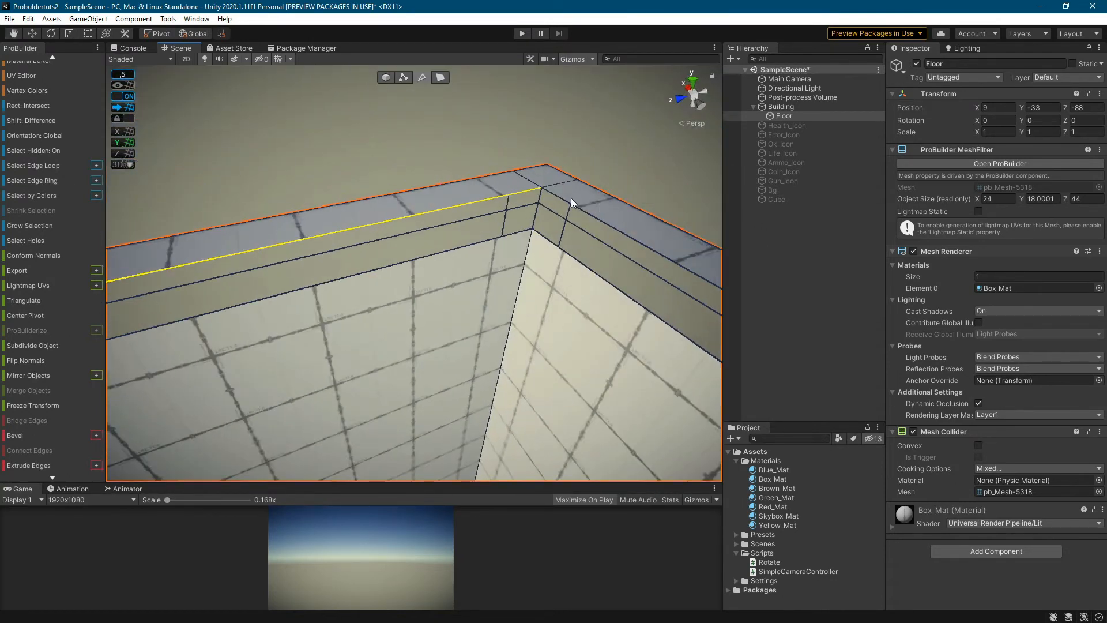
right_drag(632, 246, 721, 231)
right_drag(580, 234, 582, 341)
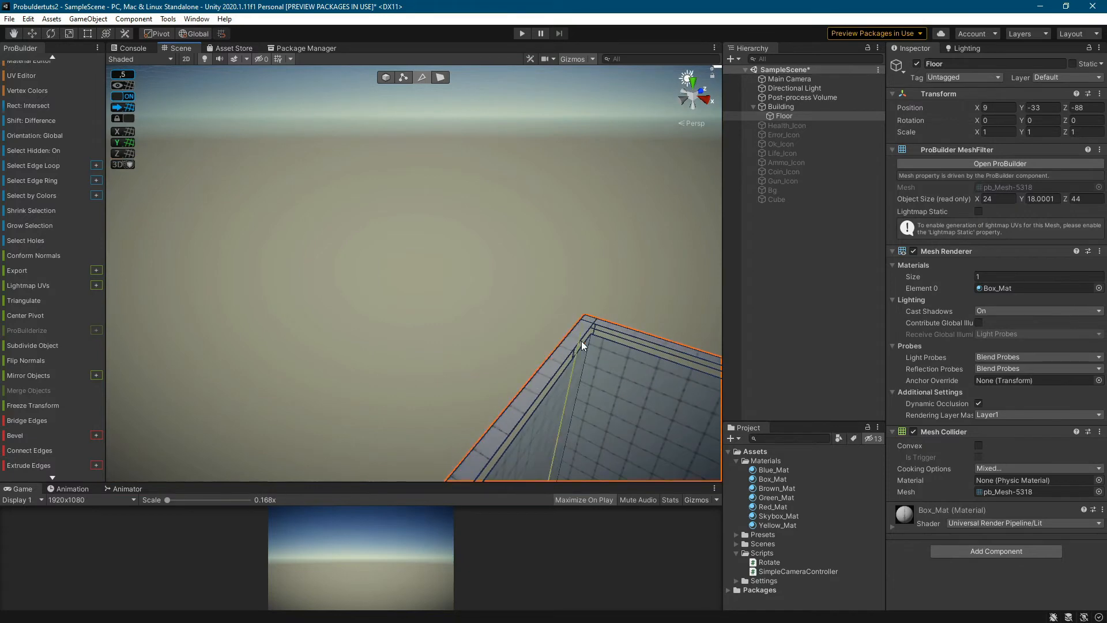
click(580, 341)
right_drag(510, 287, 375, 341)
Close the opening inside the selected upper edges with Fill Hole to form the outer roof surface.
scroll(41, 422, down, 3)
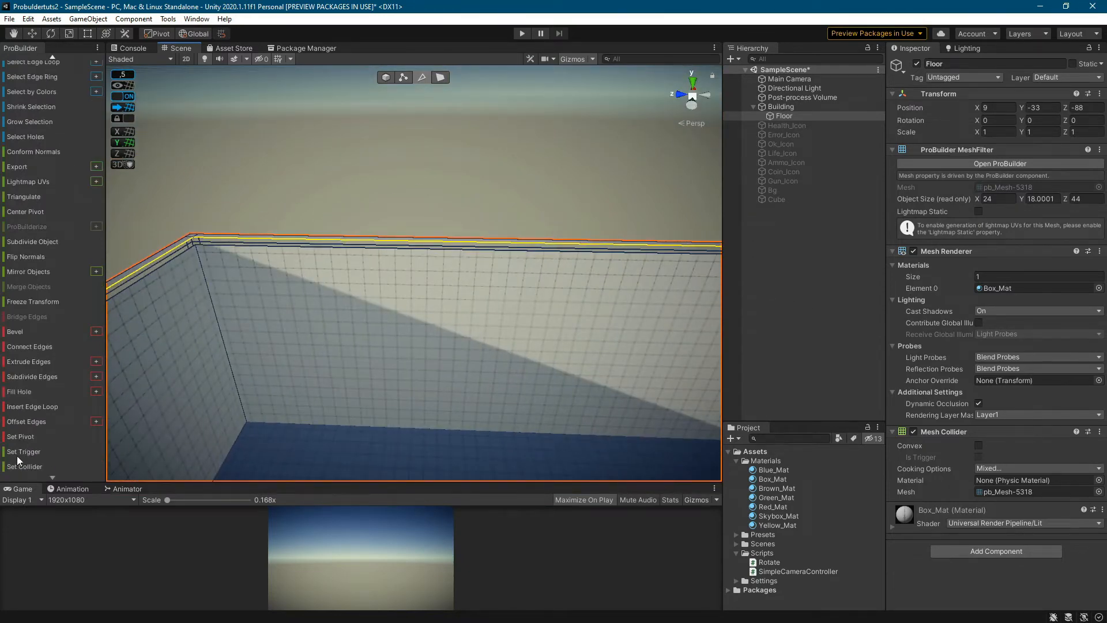
click(20, 393)
right_drag(346, 384, 399, 355)
middle_drag(399, 355, 402, 292)
right_drag(371, 314, 322, 326)
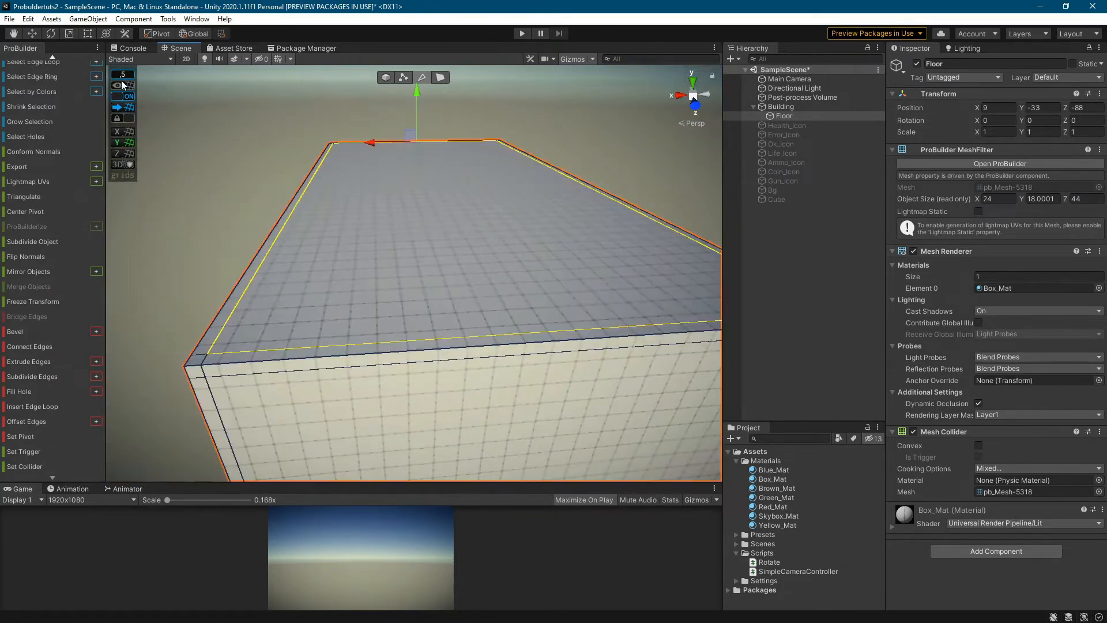
Set the grid snap value to 1.
click(123, 74)
click(242, 76)
text(1)
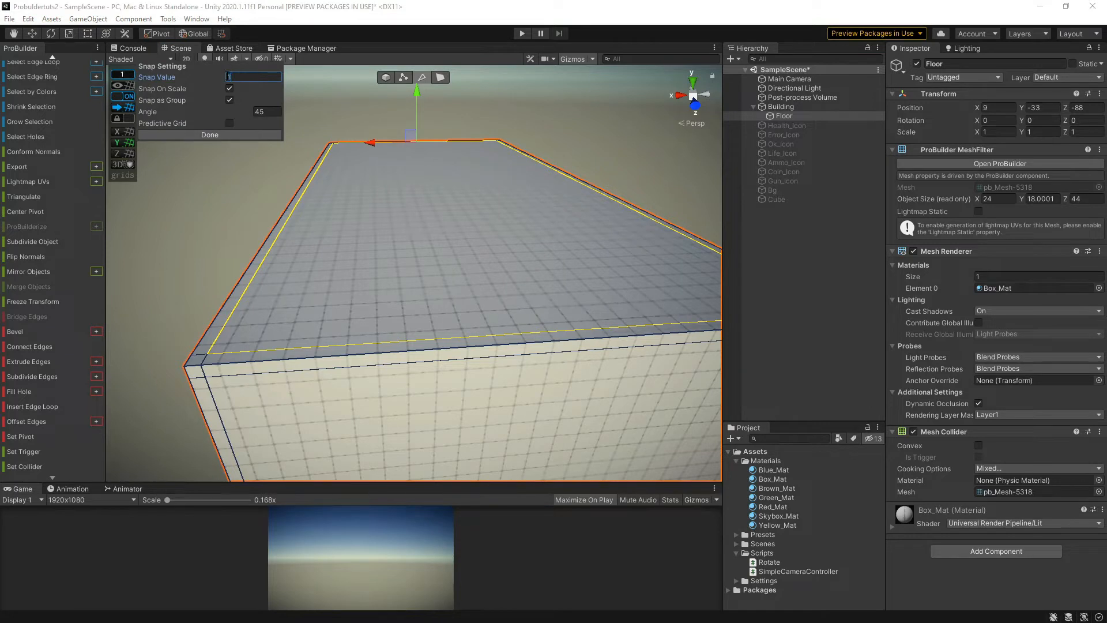
click(223, 136)
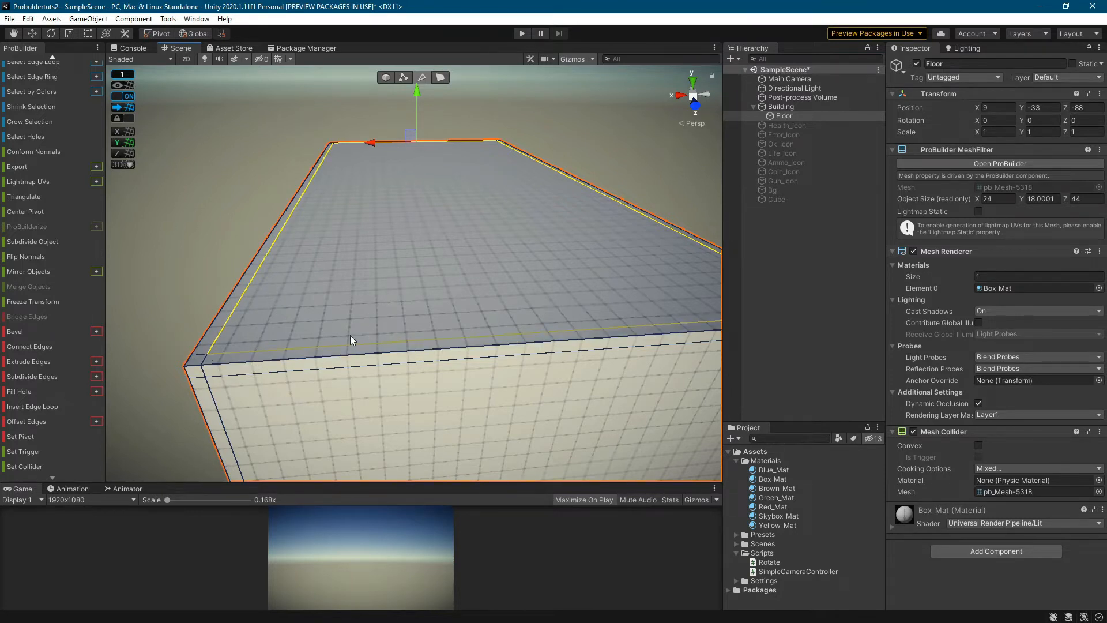
Insert an edge loop across the positive Z end wall's top edge and move it to about a third of the width from the positive X side.
click(188, 367)
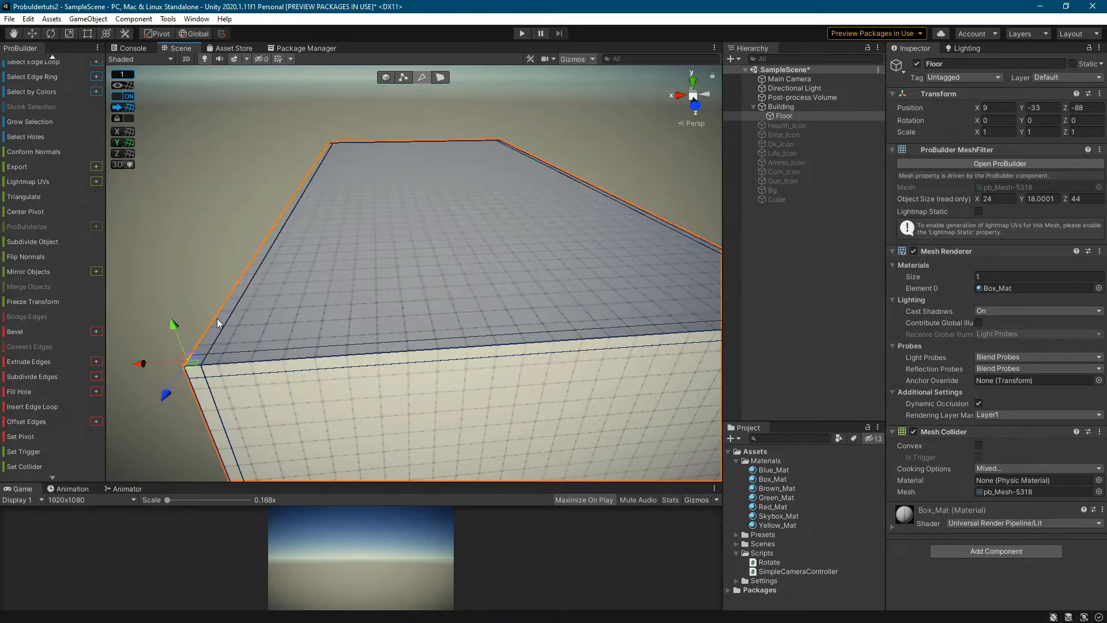
click(272, 361)
shift+click(196, 367)
middle_drag(364, 385, 136, 394)
click(331, 347)
middle_drag(273, 388, 389, 384)
click(33, 405)
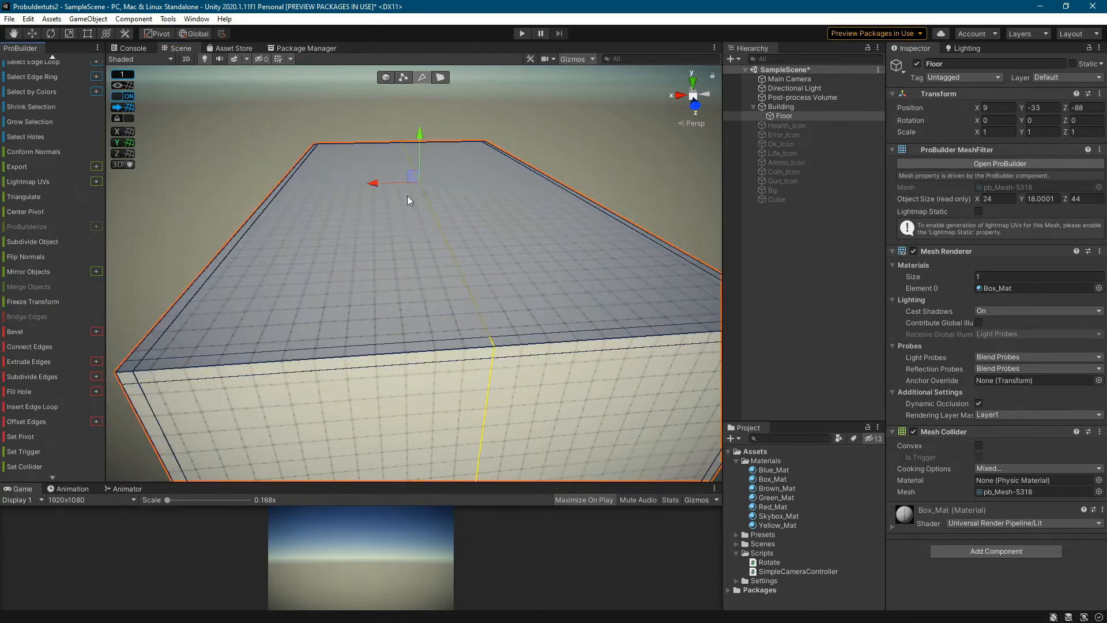
drag(407, 195, 340, 209)
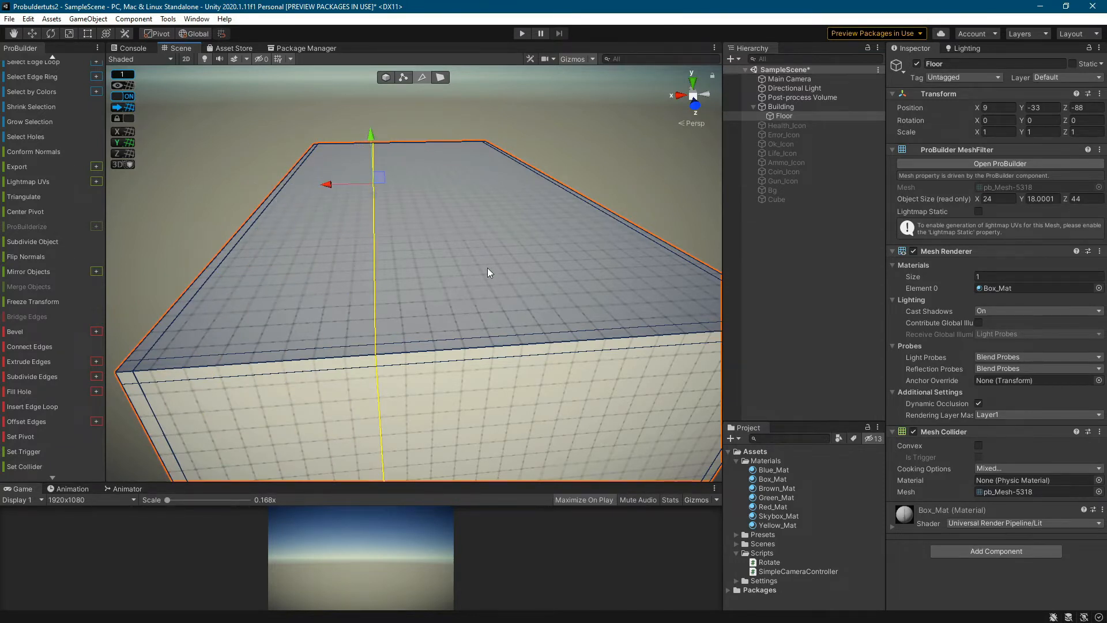
Insert a second edge loop on the wider negative X part and move it so the end wall is split into about equal thirds.
click(620, 336)
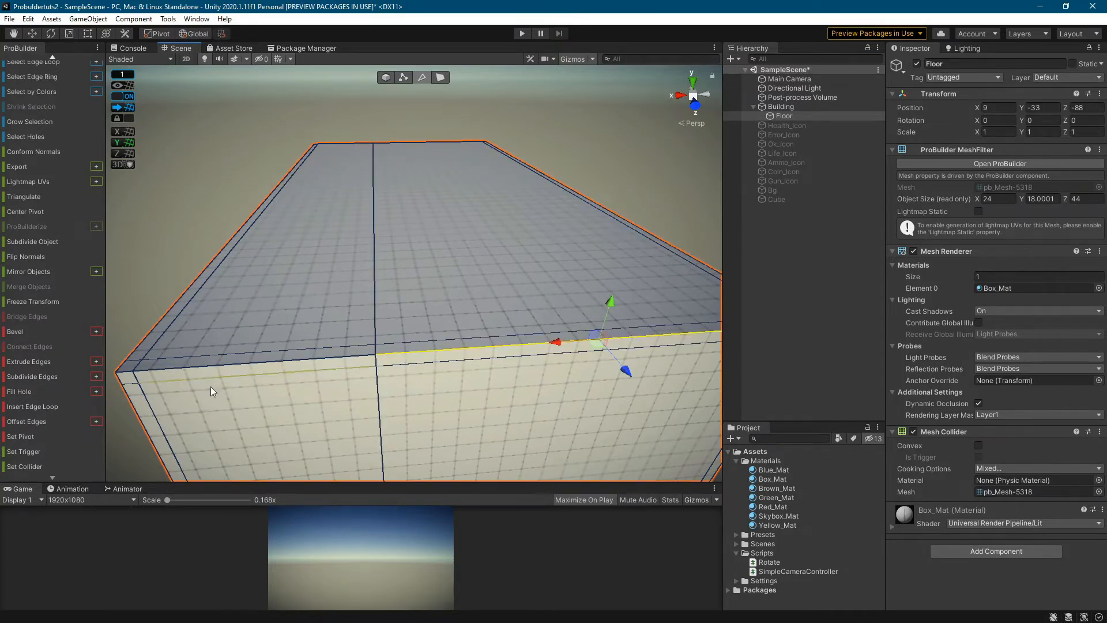
click(33, 406)
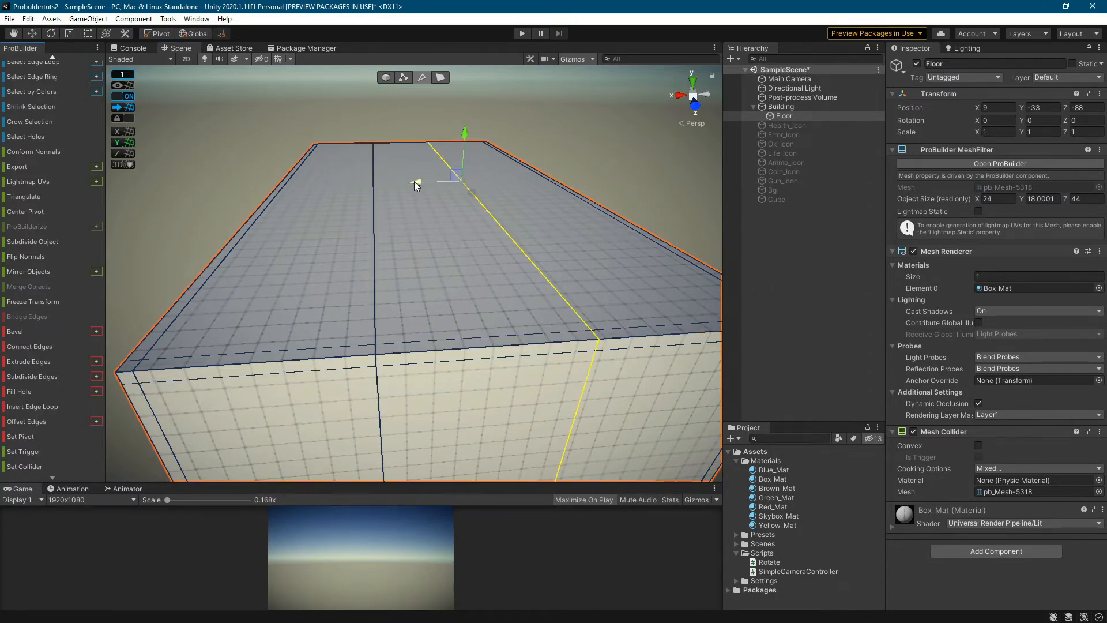
drag(414, 181, 456, 182)
middle_drag(484, 278, 416, 213)
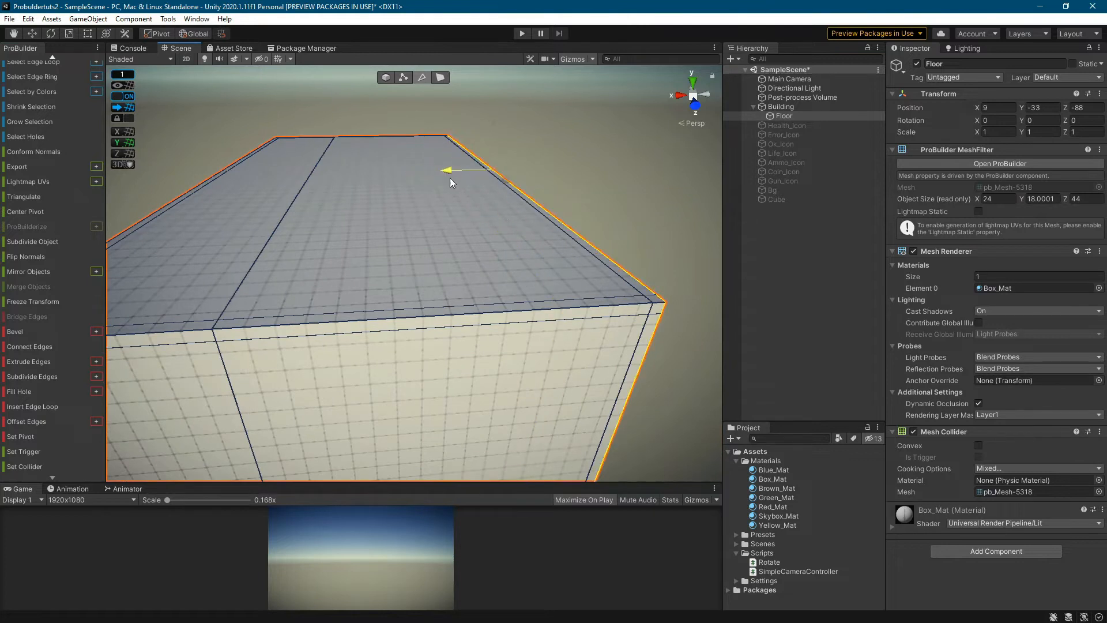
drag(442, 181, 366, 193)
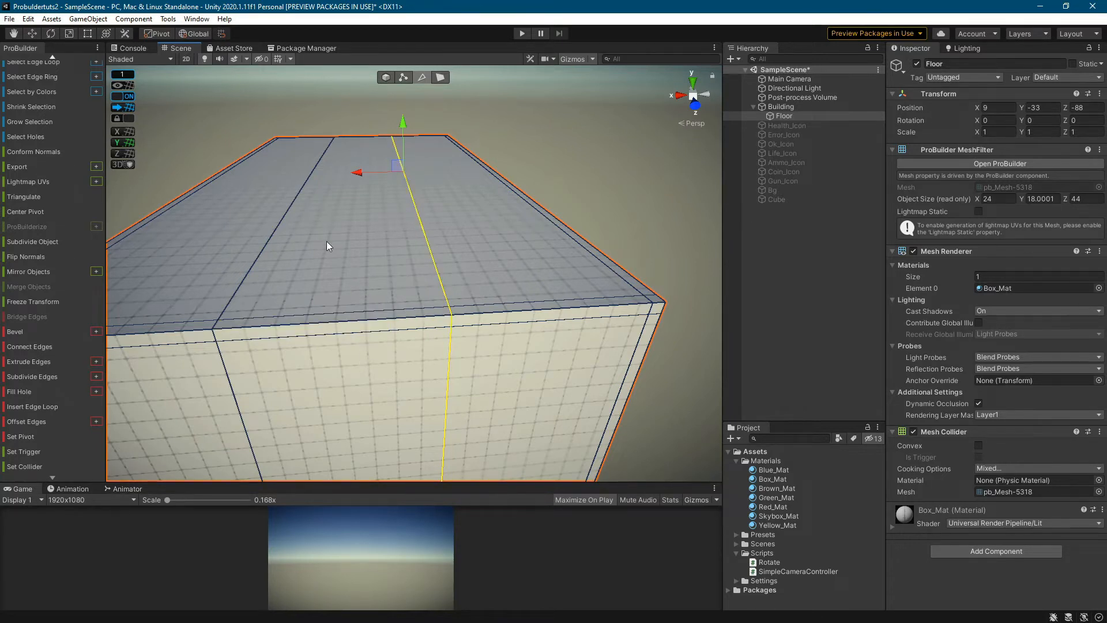
middle_drag(357, 253, 381, 266)
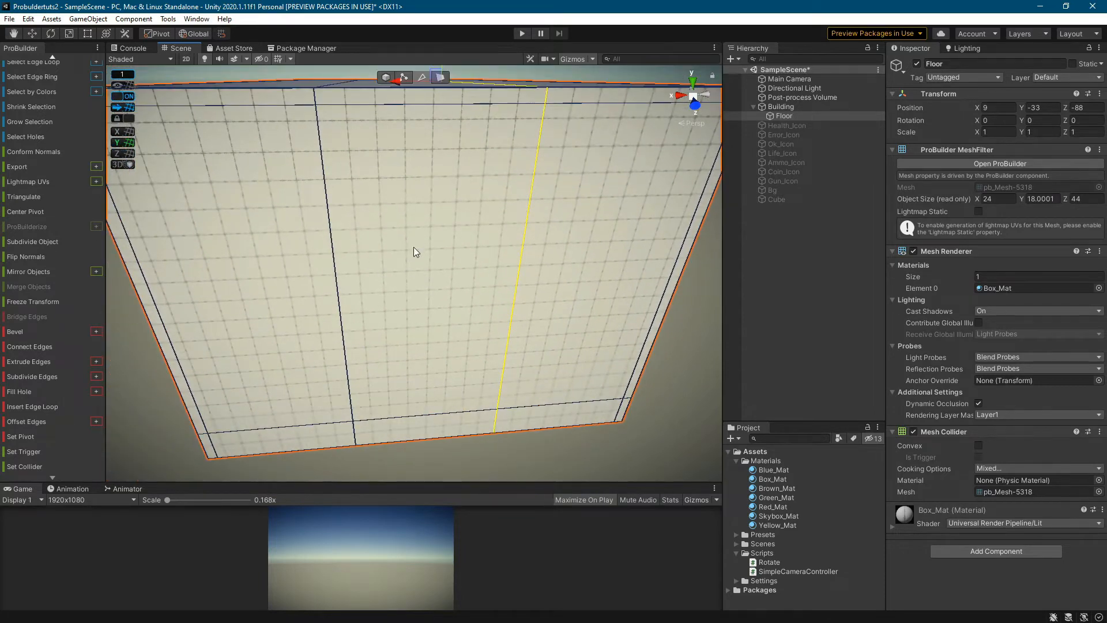
Insert an edge loop along the roof's central strip and move it to just over a third of the strip's width from its negative X side.
alt+drag(455, 237, 399, 282)
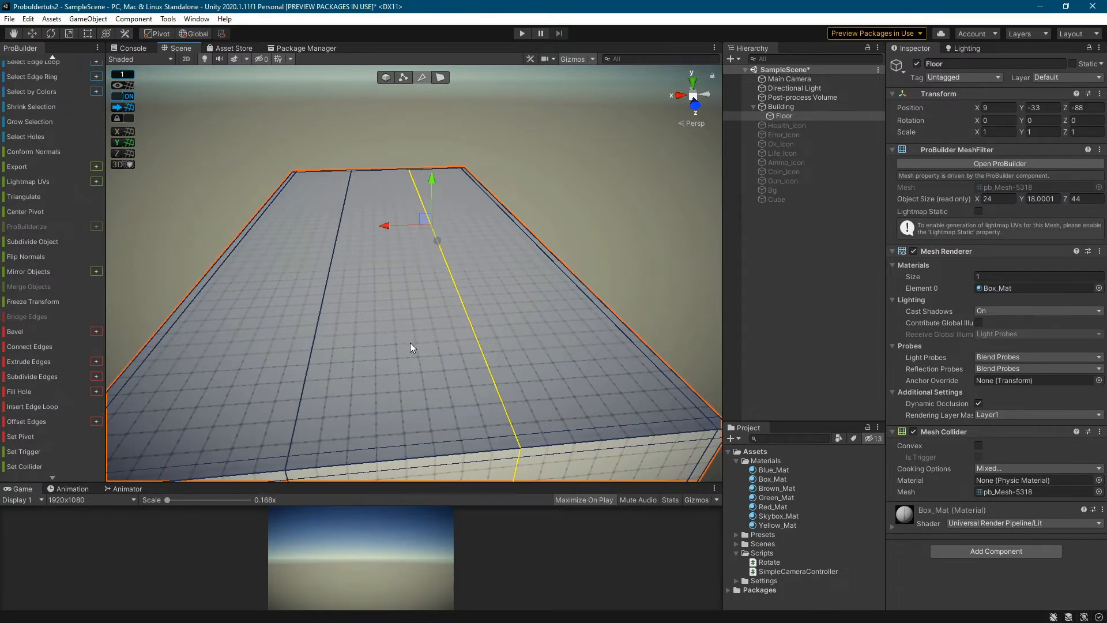
click(420, 441)
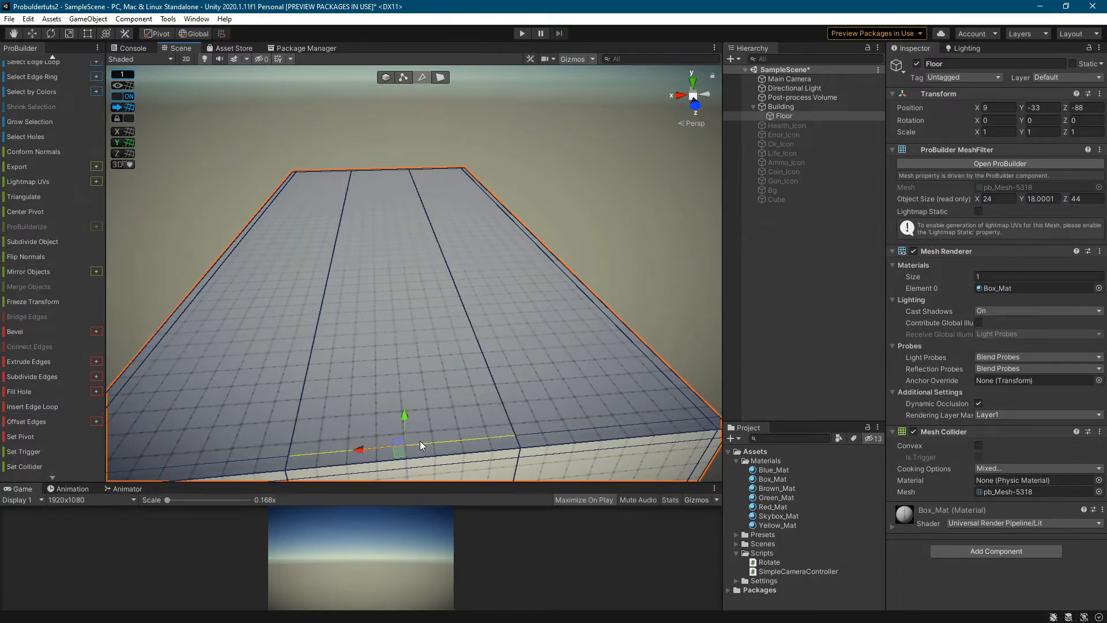
key(alt+u)
click(411, 237)
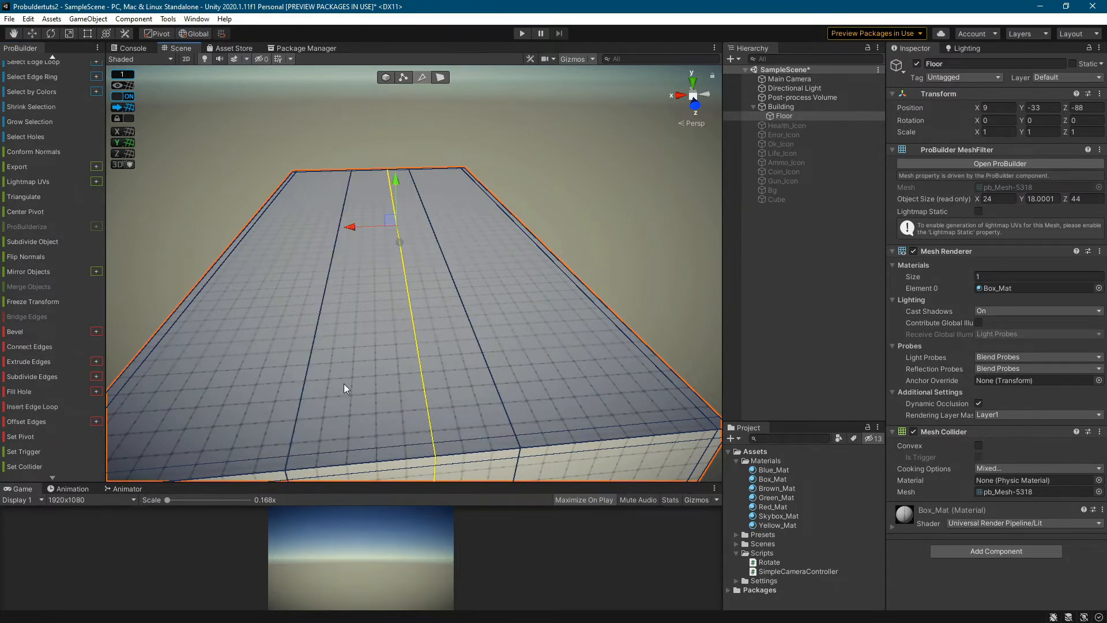
Insert another edge loop in the central strip's wider positive X part and move it so both loops lie symmetrically about the strip's centre.
click(359, 452)
scroll(328, 283, down, 3)
scroll(329, 282, down, 2)
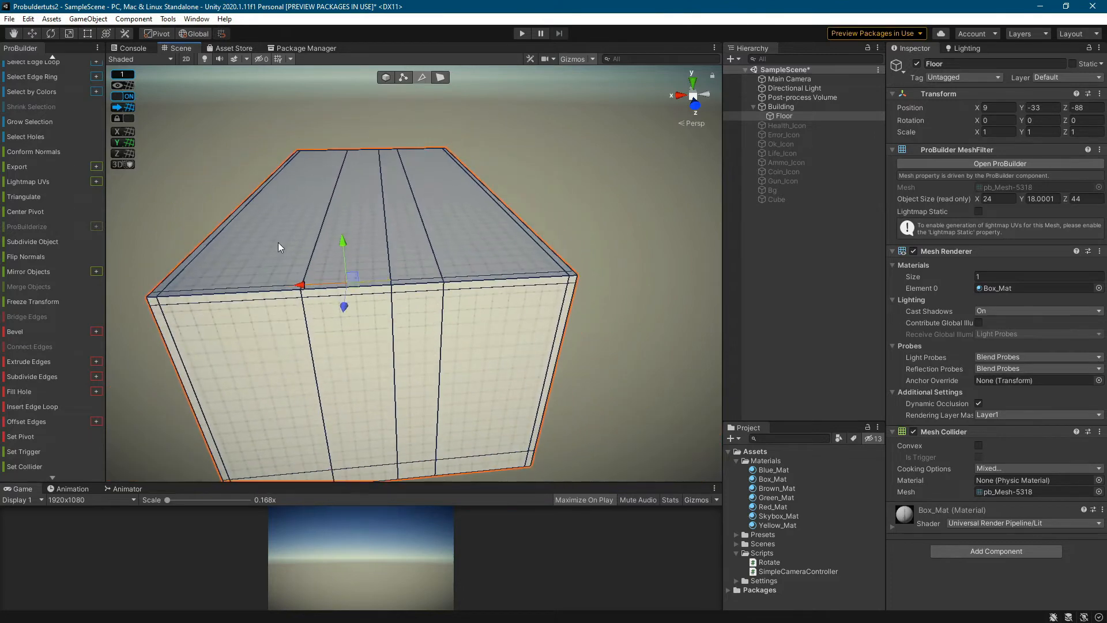
click(33, 406)
scroll(352, 268, up, 5)
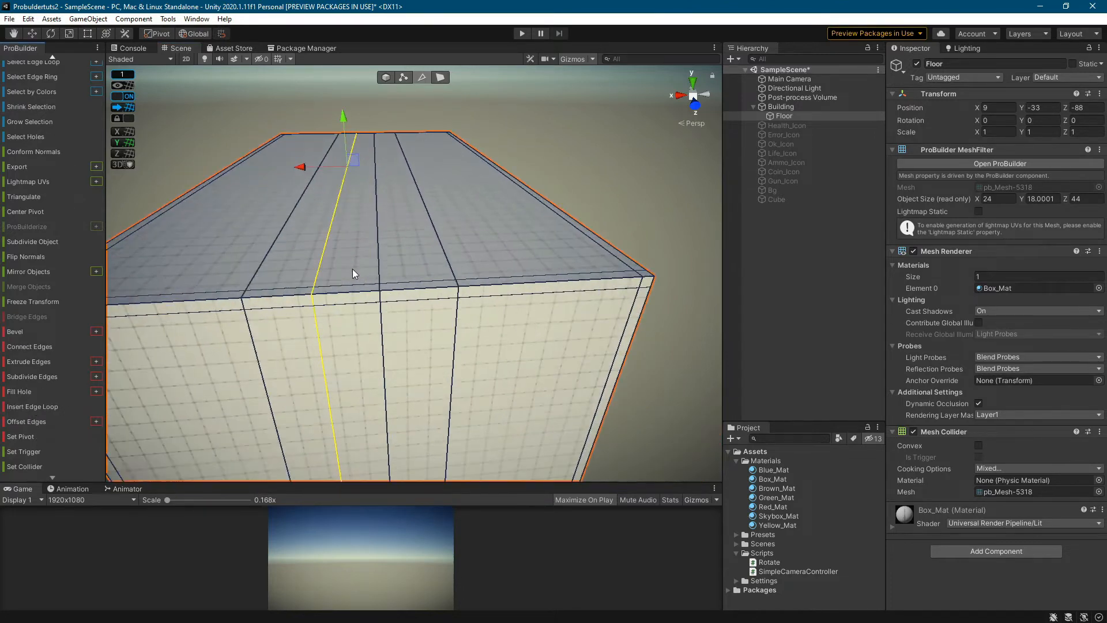
drag(324, 189, 335, 187)
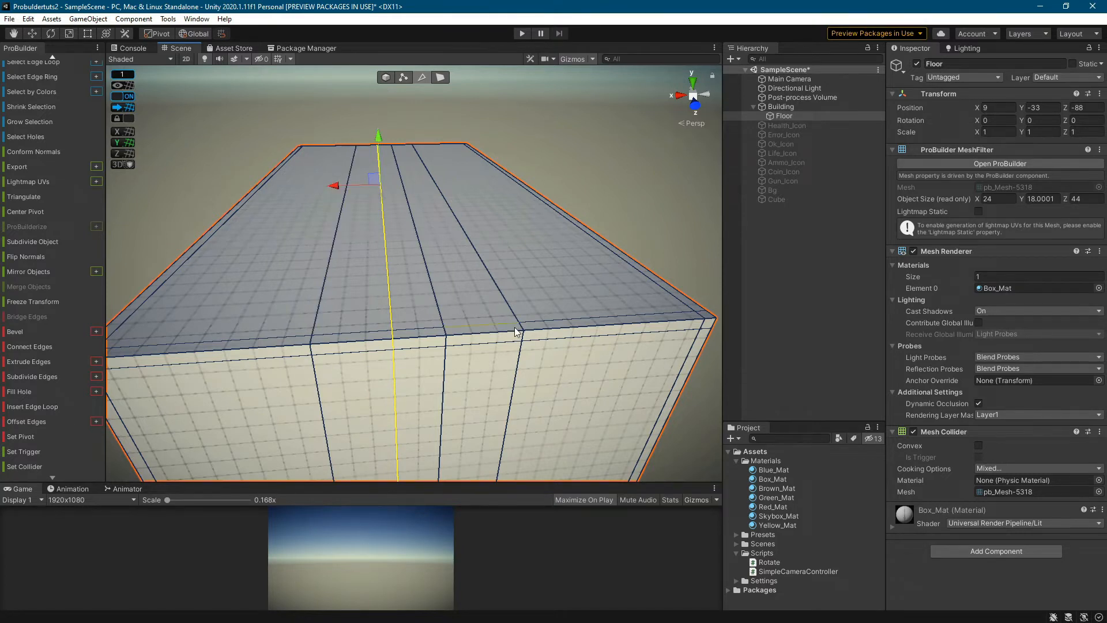
click(365, 402)
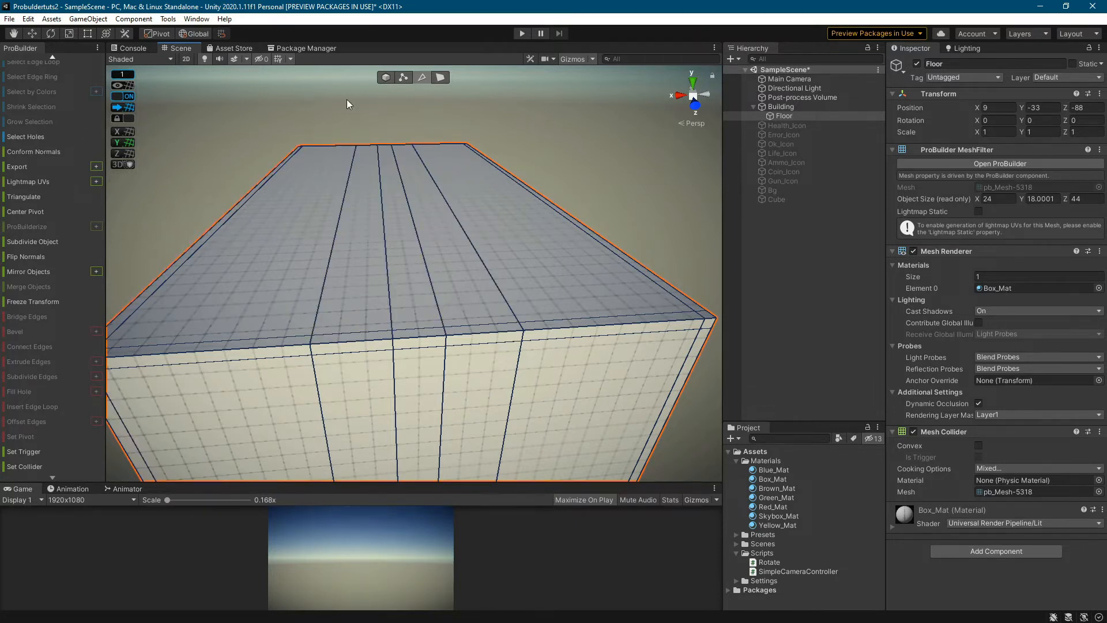
In face mode, select the three central roof strips' faces together with their short border faces at the positive Z end.
click(441, 78)
click(356, 336)
shift+click(416, 333)
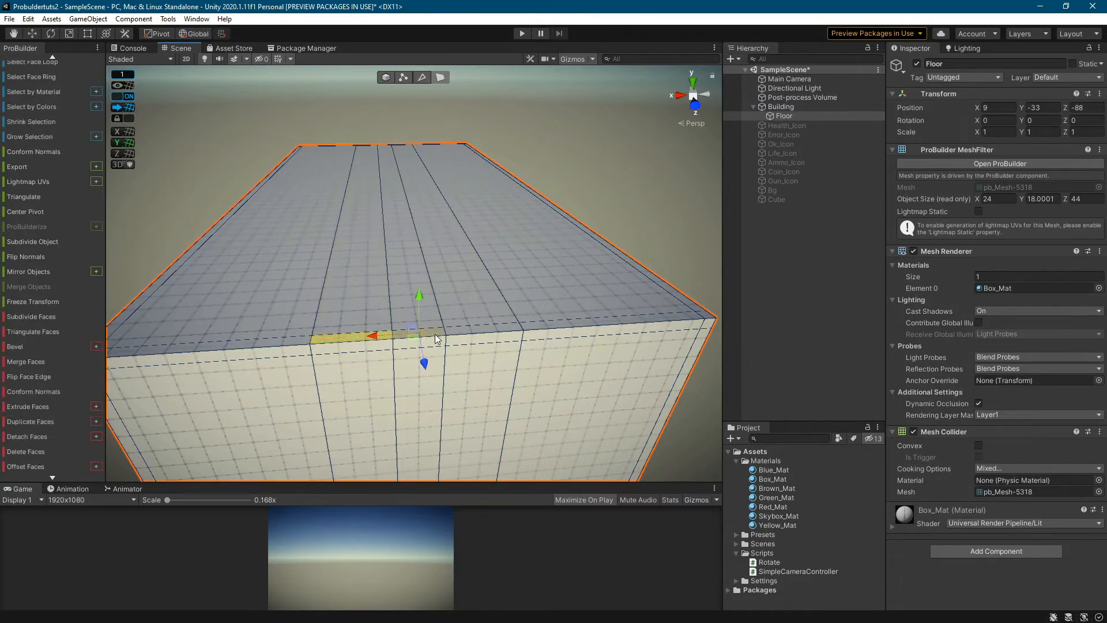
shift+click(479, 329)
shift+click(455, 272)
shift+click(406, 270)
shift+click(362, 268)
Add the central strips' border faces at the negative Z end to the selection and extrude all of them 5 units upward.
middle_drag(343, 150, 389, 283)
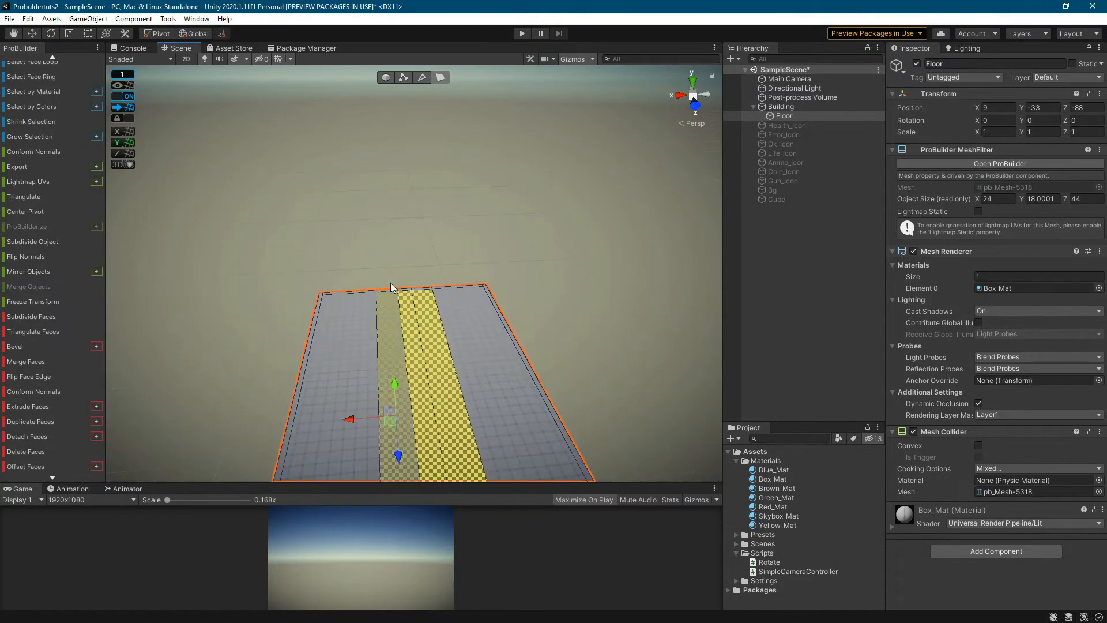
scroll(389, 248, up, 6)
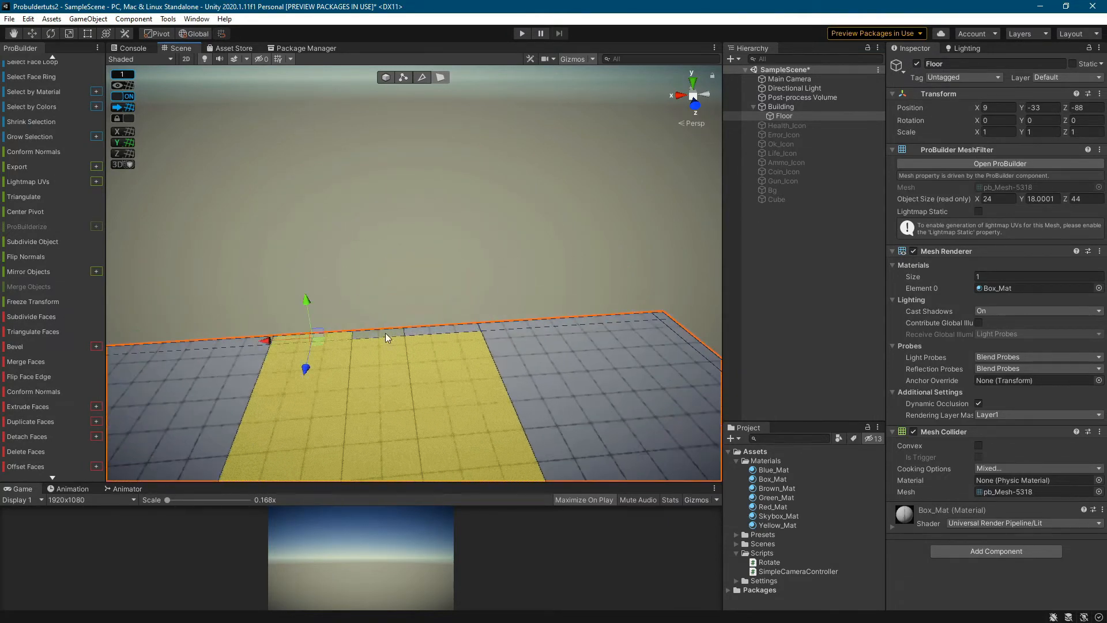
scroll(395, 425, down, 6)
mouse_move(423, 428)
right_down()
mouse_move(429, 380)
mouse_move(428, 437)
right_up()
middle_drag(427, 438, 399, 263)
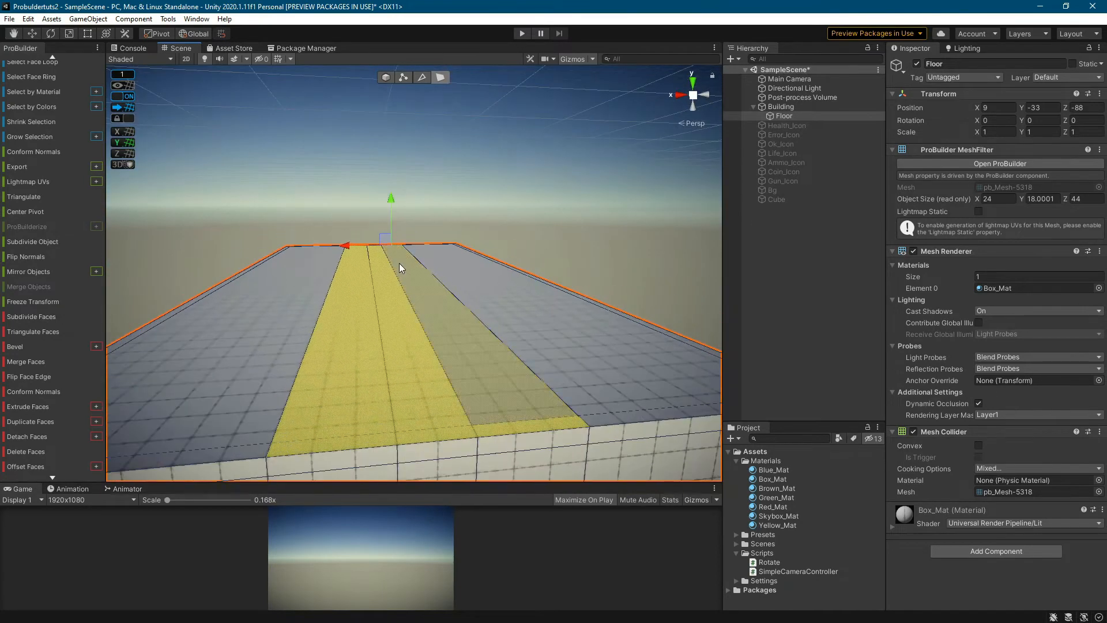
scroll(397, 226, down, 1)
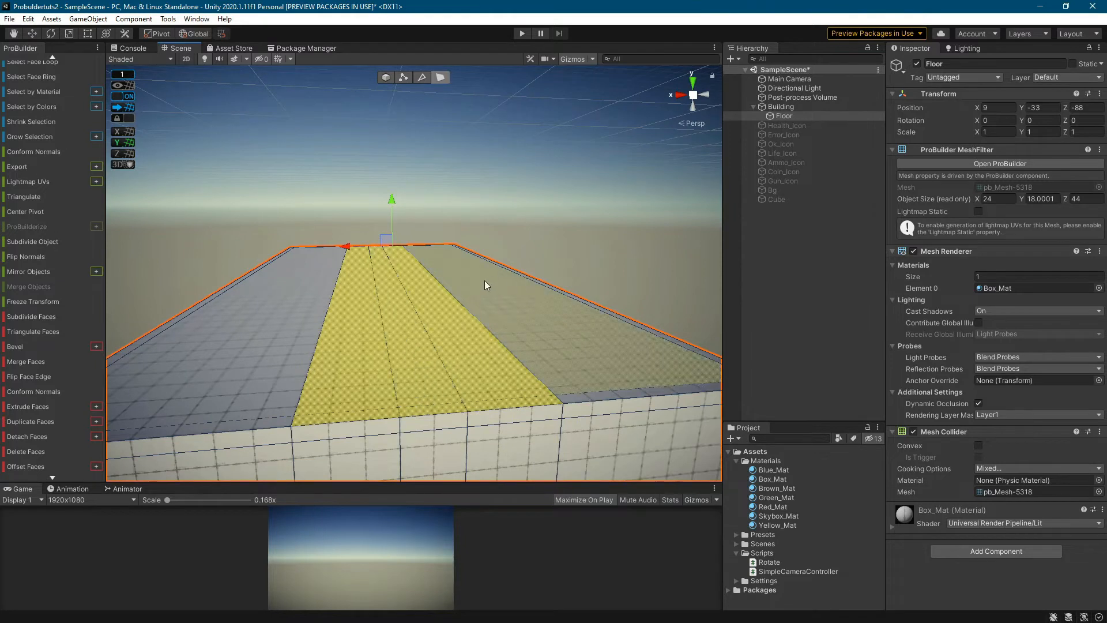
shift+click(394, 283)
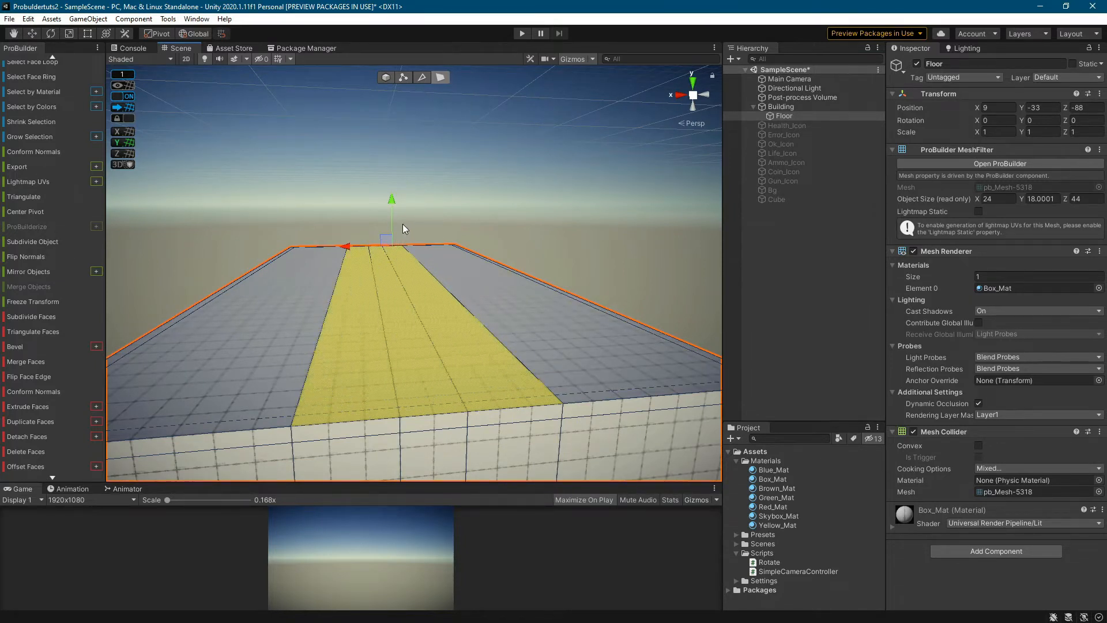
shift+drag(390, 210, 394, 173)
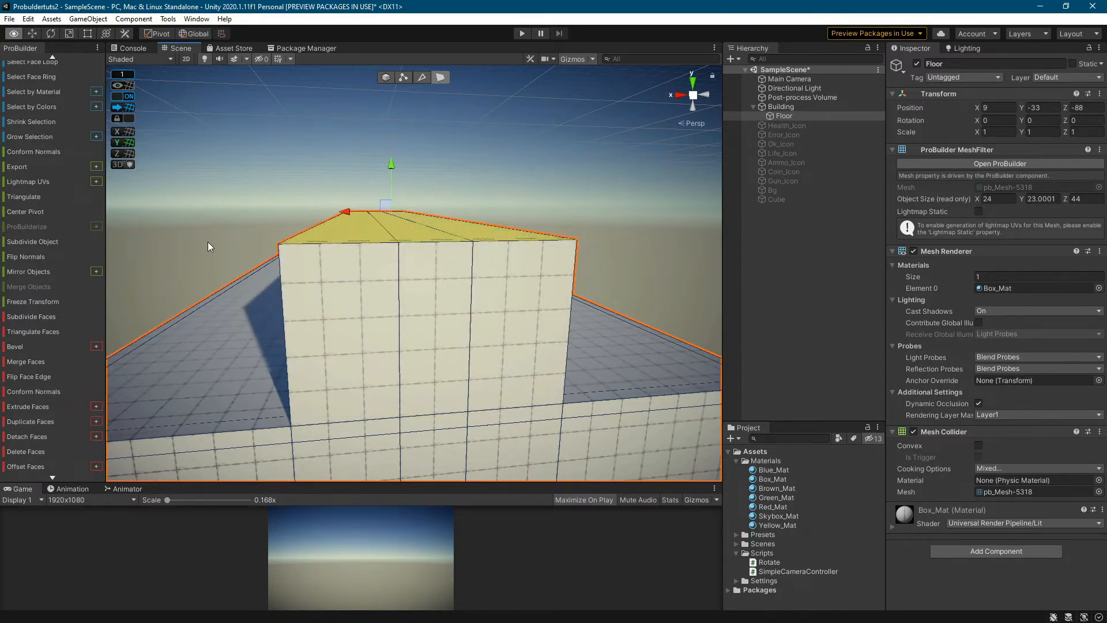
Switch to edge mode and try to select the raised section's positive X top edge piece by piece, including its short end segments.
alt+drag(208, 242, 333, 192)
click(421, 77)
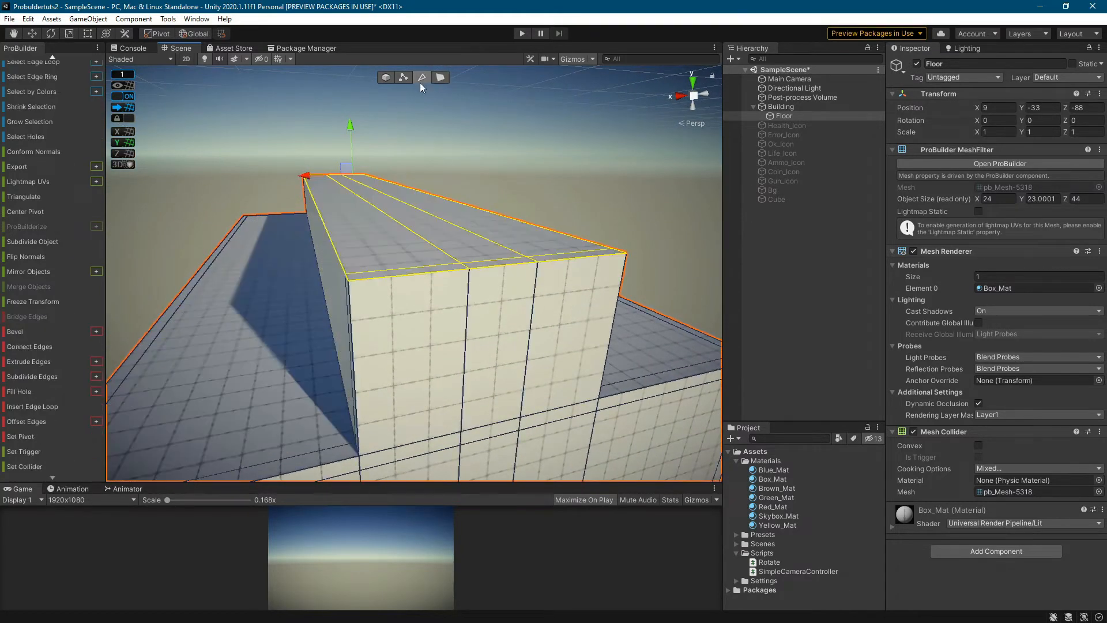
click(337, 255)
shift+click(347, 278)
middle_drag(309, 221, 354, 266)
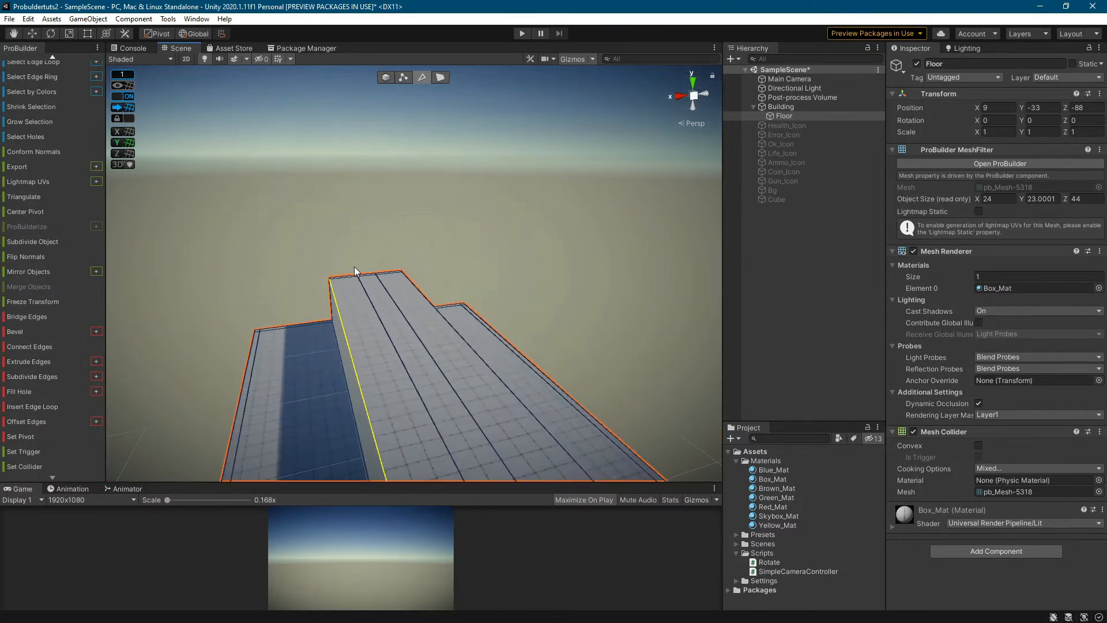
scroll(281, 237, up, 3)
middle_drag(281, 238, 443, 291)
scroll(443, 292, up, 3)
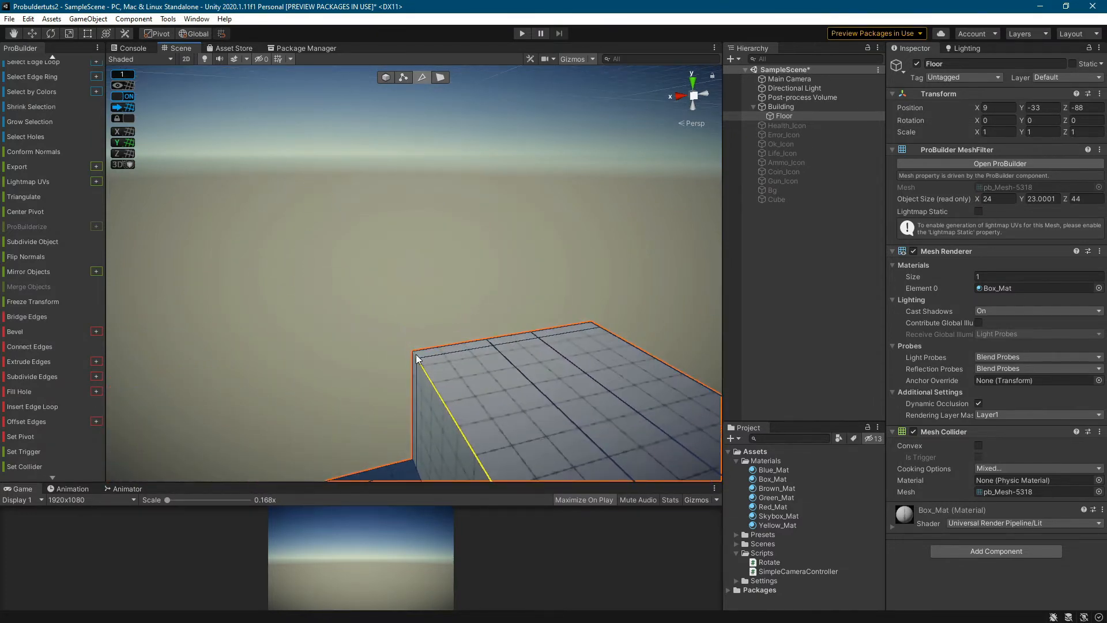
shift+click(417, 357)
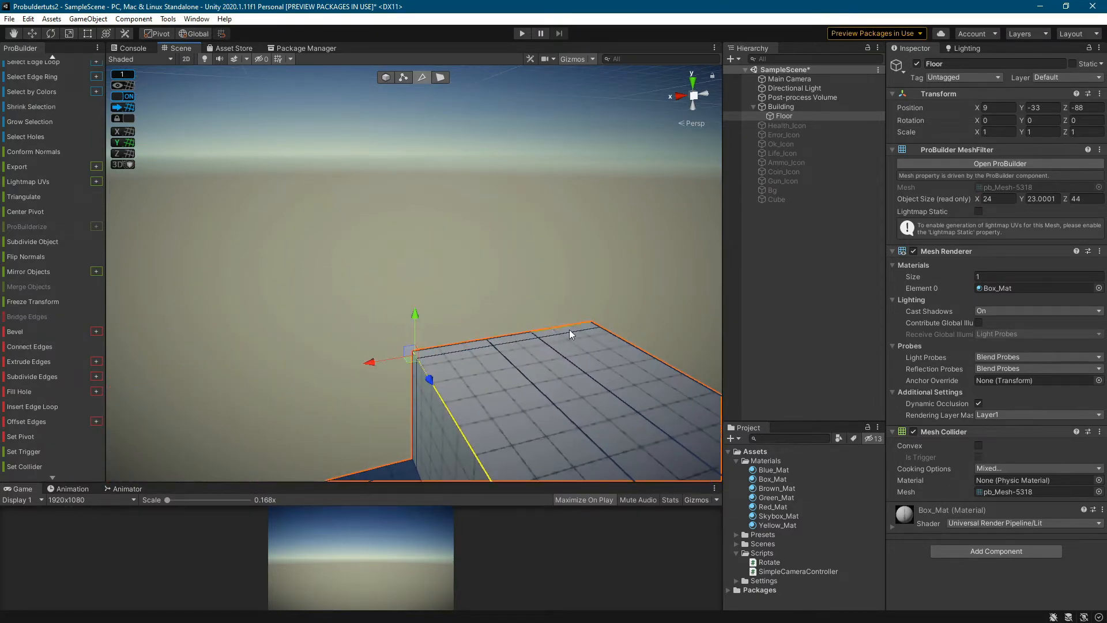
Try to add the raised section's negative X top edge and its short negative Z end segment to the selection.
shift+click(616, 340)
alt+drag(656, 343, 571, 348)
middle_drag(571, 348, 443, 299)
alt+drag(547, 325, 487, 329)
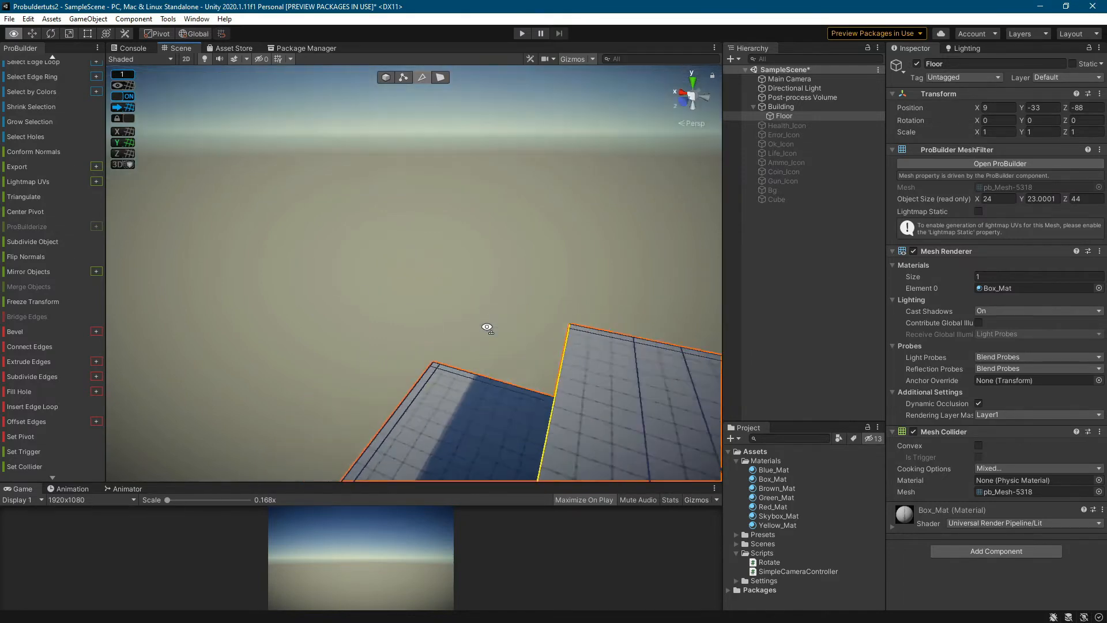
middle_drag(487, 329, 151, 170)
scroll(151, 170, down, 4)
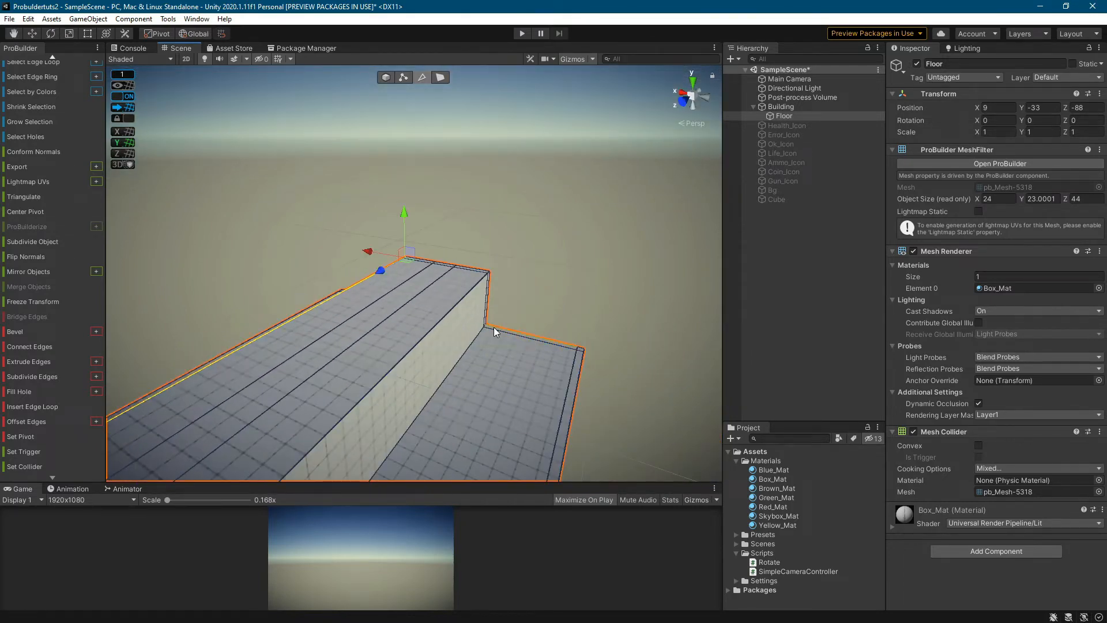
scroll(541, 302, up, 3)
scroll(579, 257, up, 3)
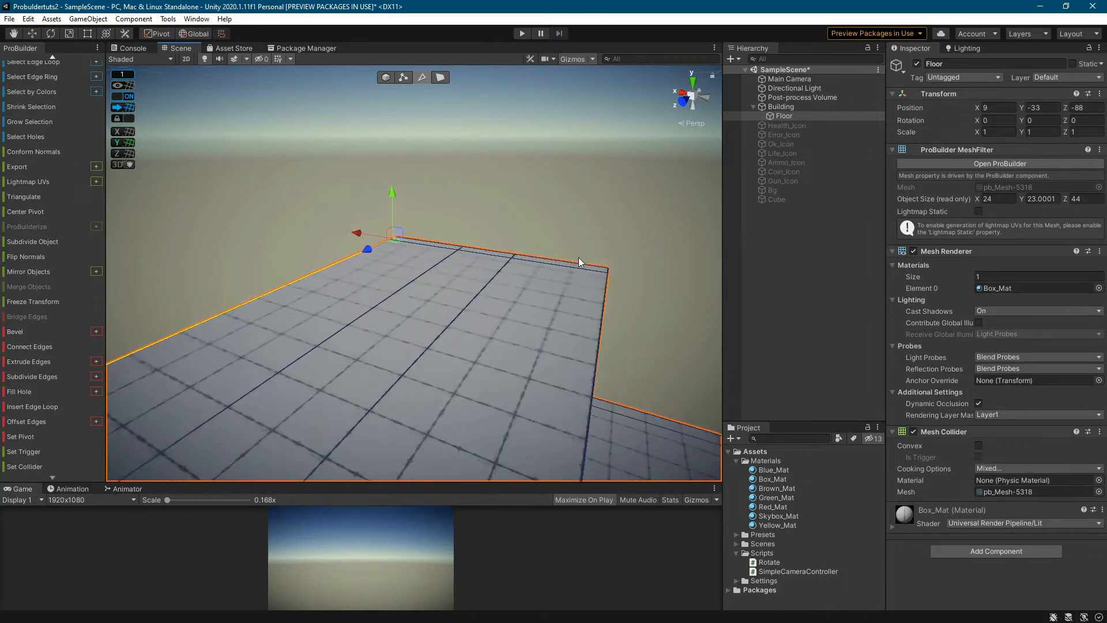
middle_drag(579, 257, 410, 320)
scroll(411, 320, up, 3)
shift+click(443, 351)
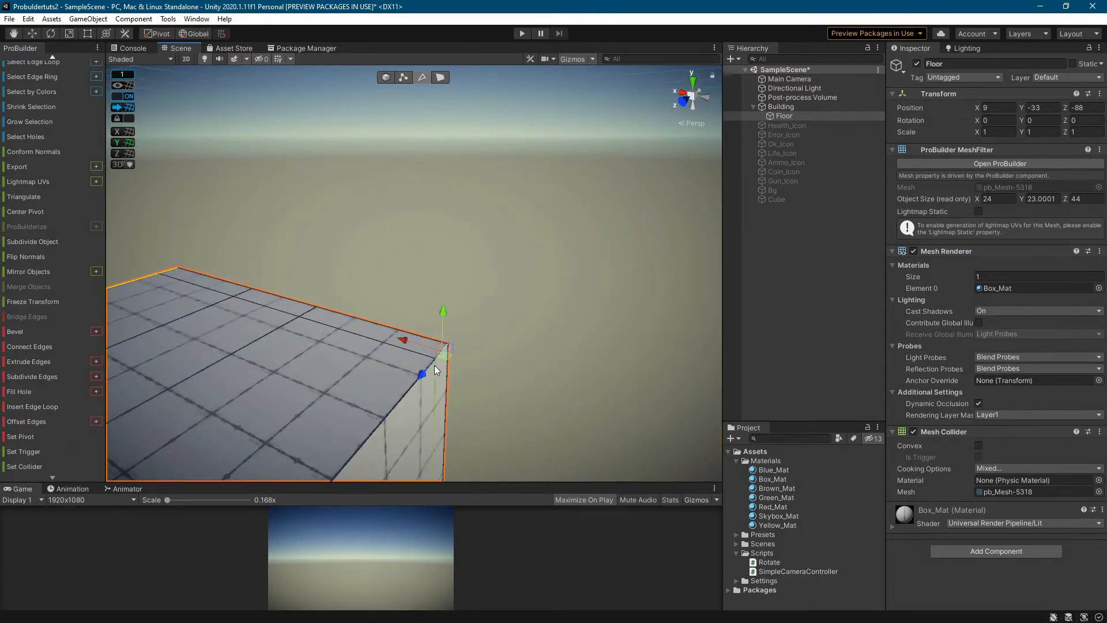
key(ctrl+z)
shift+click(441, 349)
shift+click(407, 393)
click(353, 385)
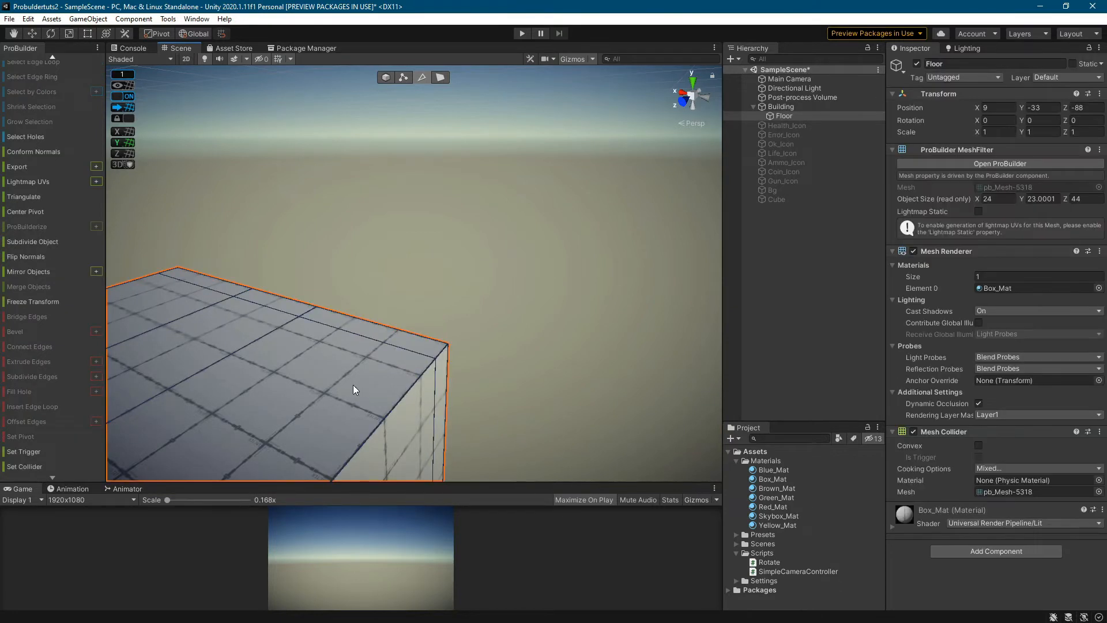
Select the raised section's entire negative X top edge by expanding its short negative Z end segment with Select Edge Loop.
scroll(360, 382, down, 2)
click(433, 331)
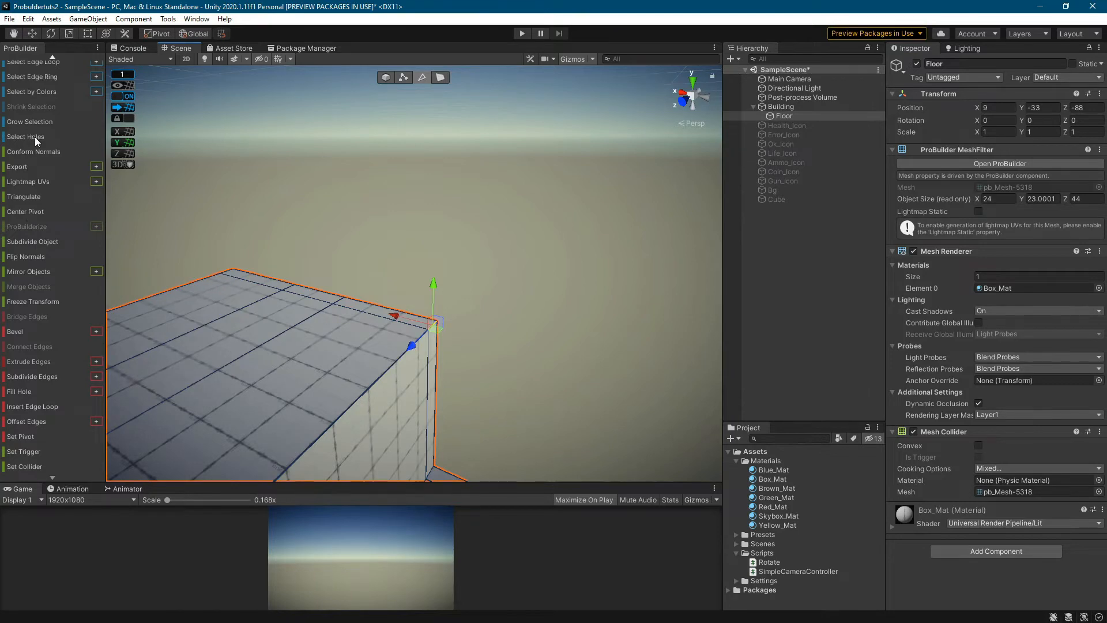
scroll(35, 137, up, 3)
click(53, 133)
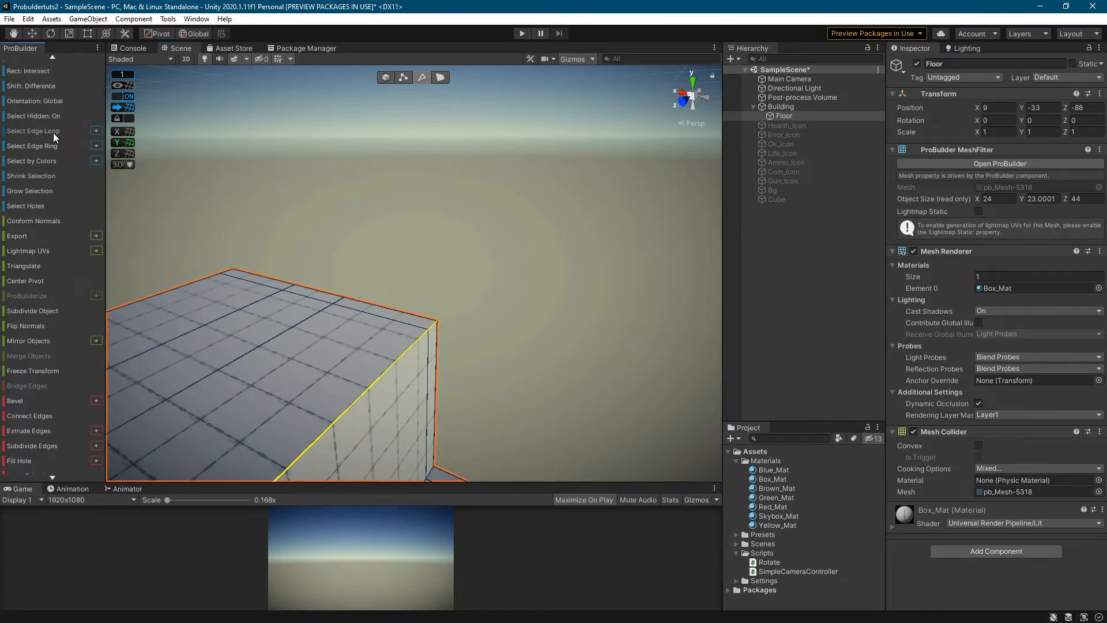
scroll(268, 346, down, 6)
Add the raised section's entire positive X top edge to the selection with Select Edge Loop.
alt+drag(275, 375, 445, 308)
scroll(445, 308, up, 3)
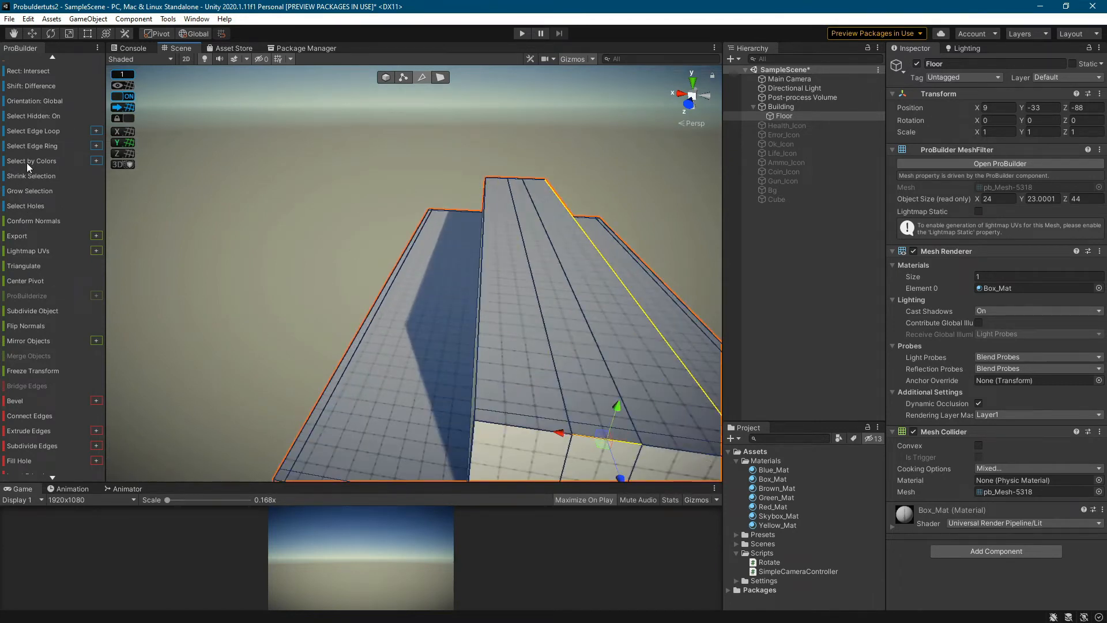
scroll(26, 163, up, 2)
click(43, 165)
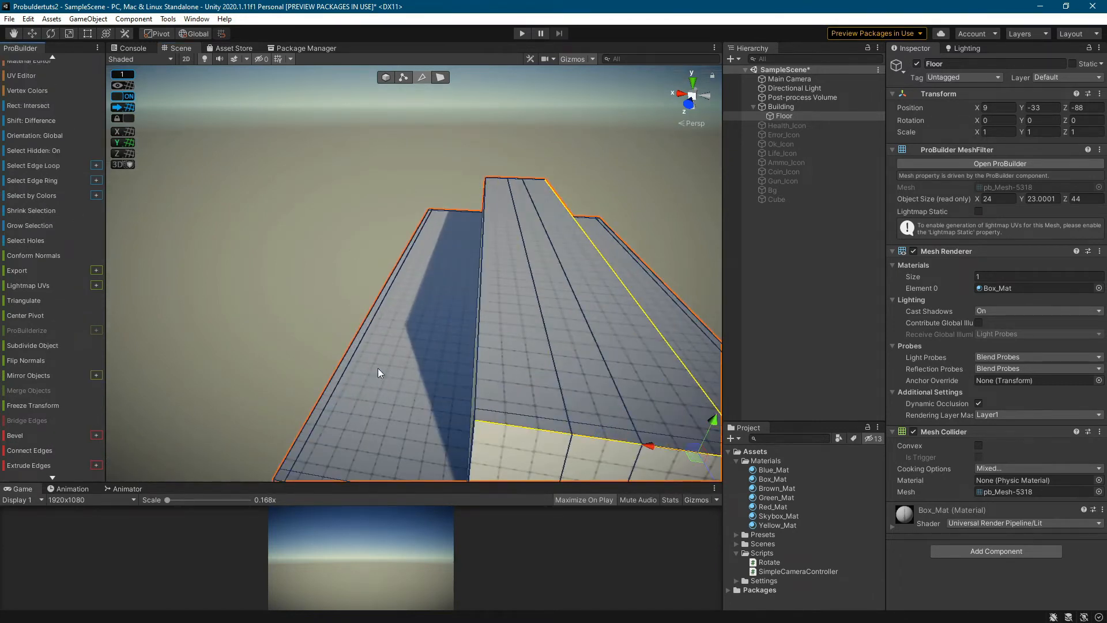
shift+click(476, 413)
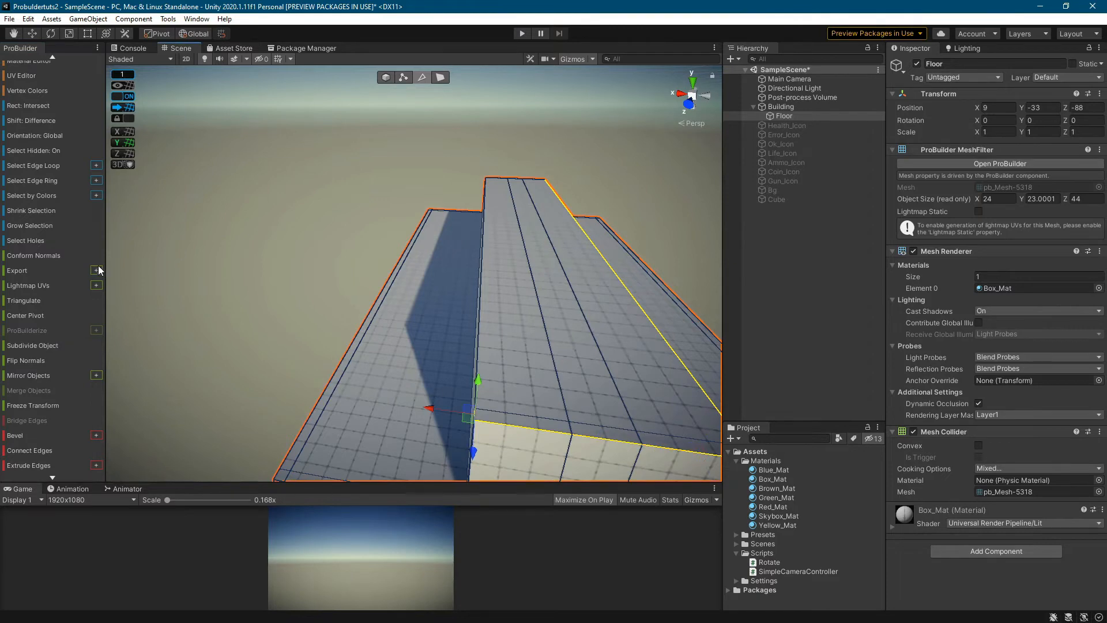
click(43, 165)
With only the raised section's two long outer top edges selected, lower them about 2 units to slope the roof sides.
right_drag(436, 164, 576, 237)
mouse_move(286, 166)
middle_down()
mouse_move(383, 198)
mouse_move(344, 170)
mouse_move(282, 170)
middle_up()
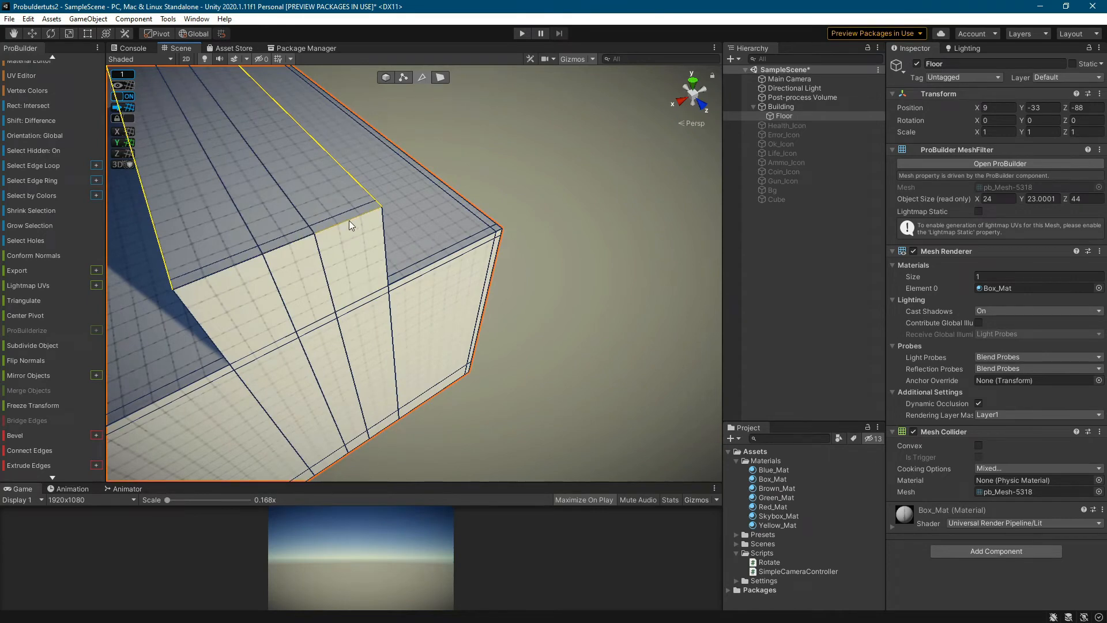
middle_drag(199, 168, 443, 349)
scroll(435, 236, up, 6)
middle_drag(435, 237, 489, 297)
scroll(489, 297, down, 3)
scroll(489, 333, down, 4)
middle_drag(511, 391, 310, 196)
scroll(310, 196, up, 5)
scroll(310, 196, down, 7)
right_drag(503, 330, 407, 185)
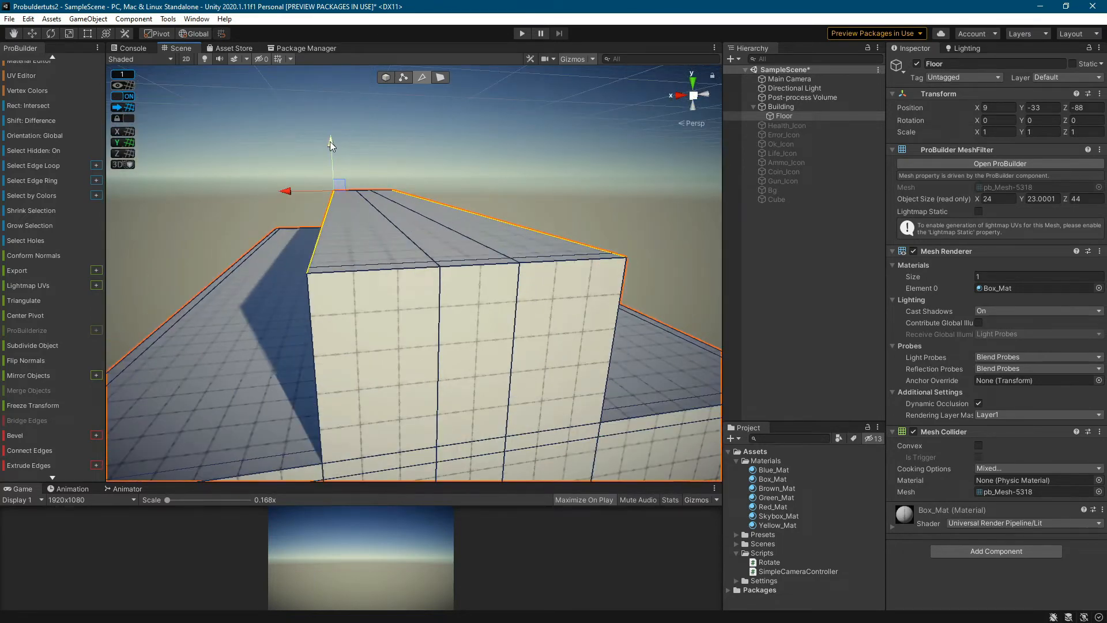
drag(330, 140, 332, 161)
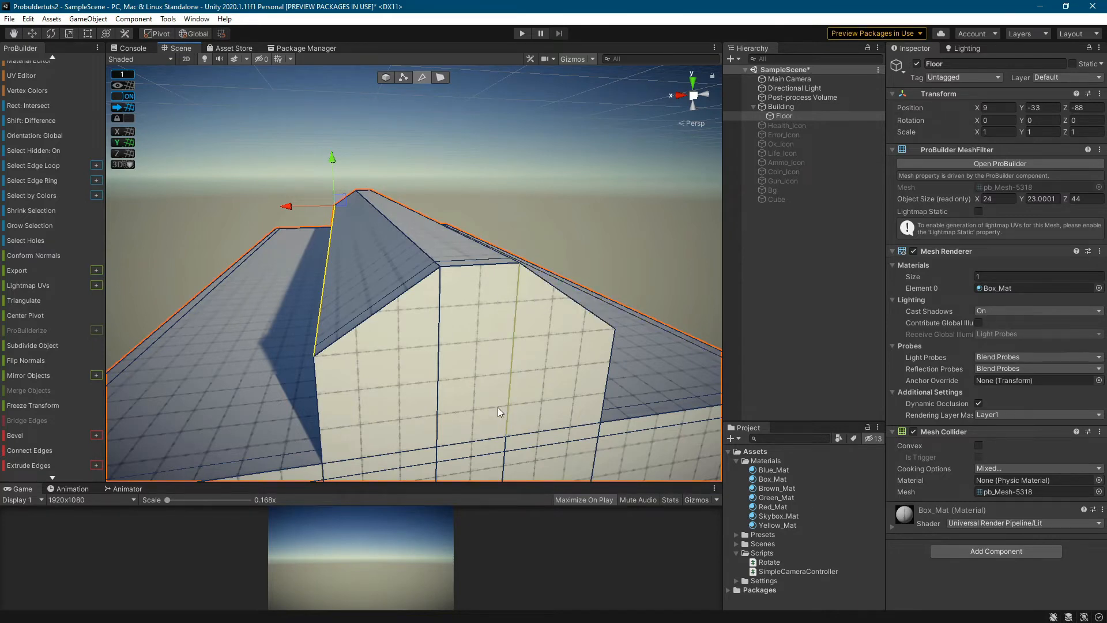
Extrude the end wall's entire bottom row of faces outward 4 units to form a raised platform across the building's end.
scroll(510, 455, down, 4)
scroll(535, 423, up, 1)
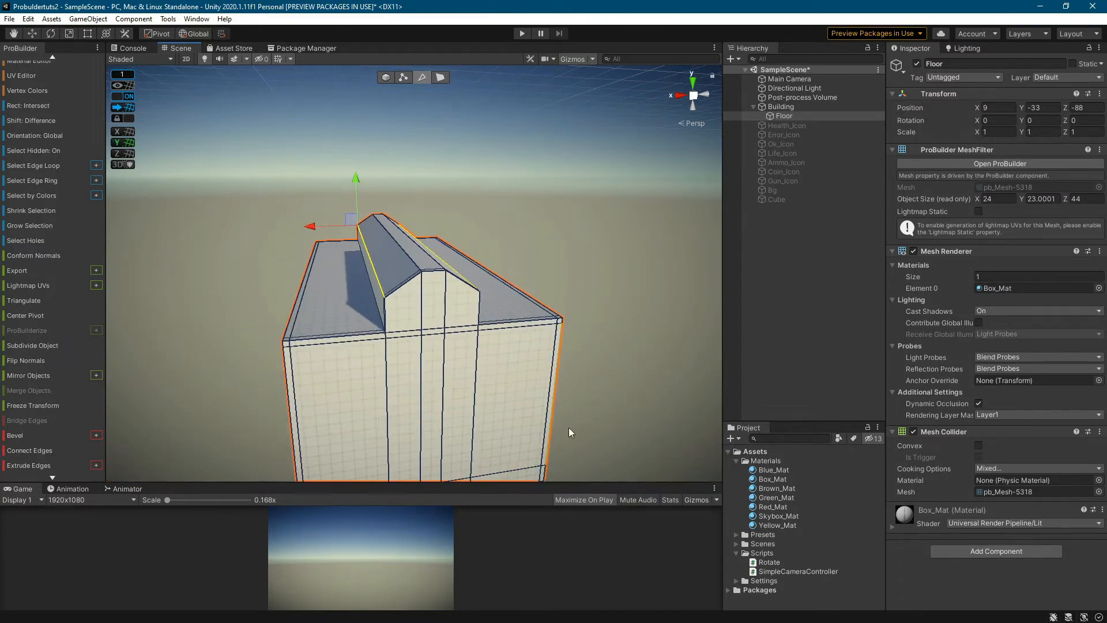
scroll(579, 423, down, 3)
right_drag(265, 399, 336, 378)
middle_drag(335, 378, 408, 301)
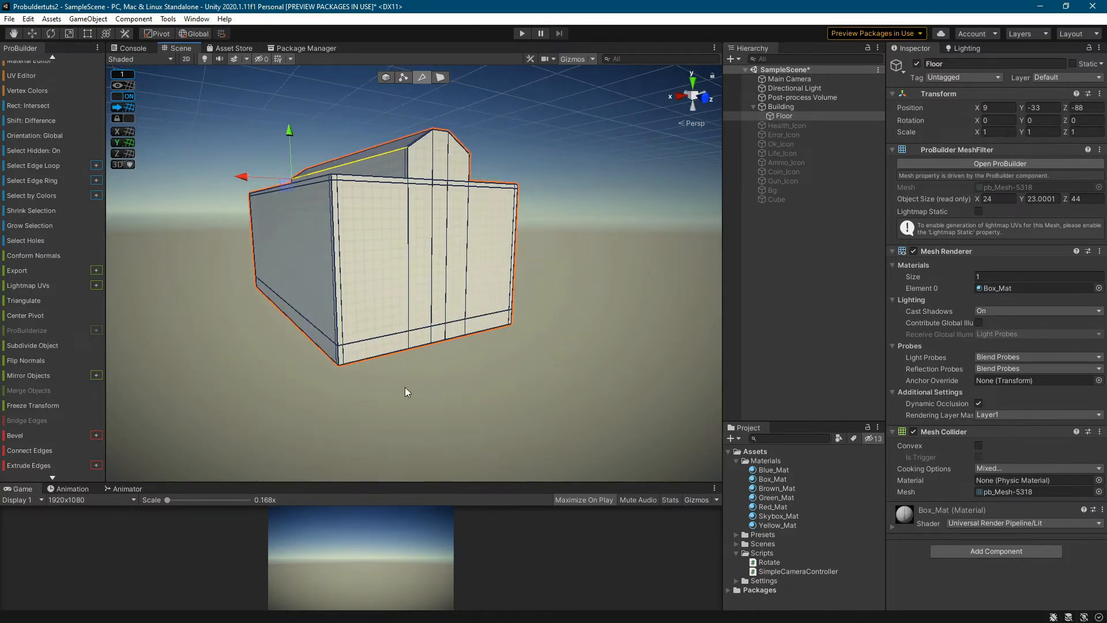
scroll(405, 386, up, 5)
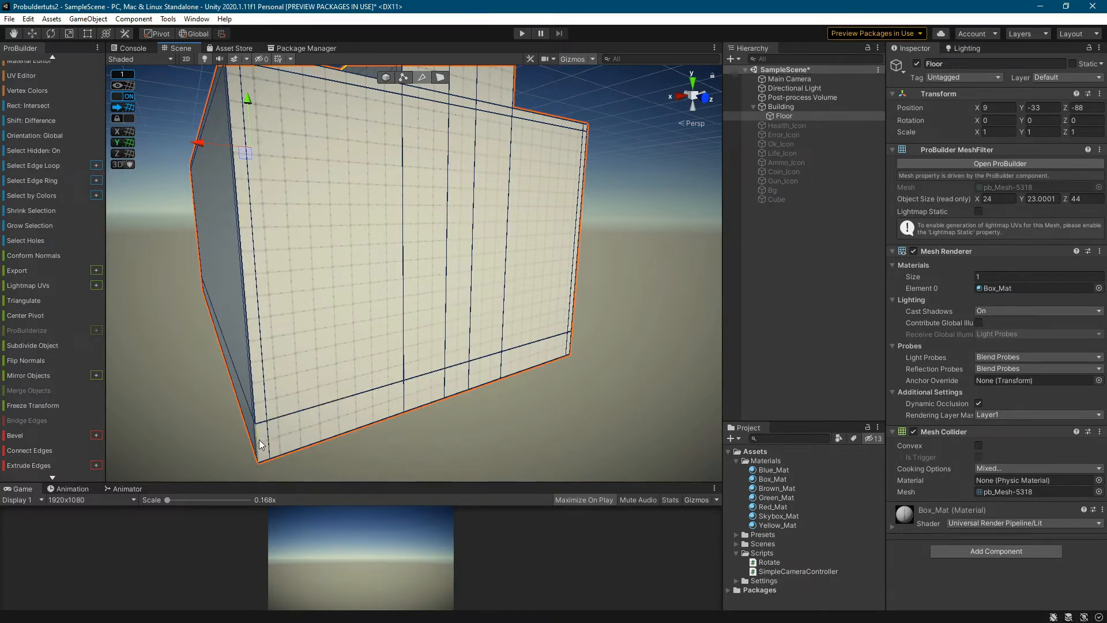
click(441, 79)
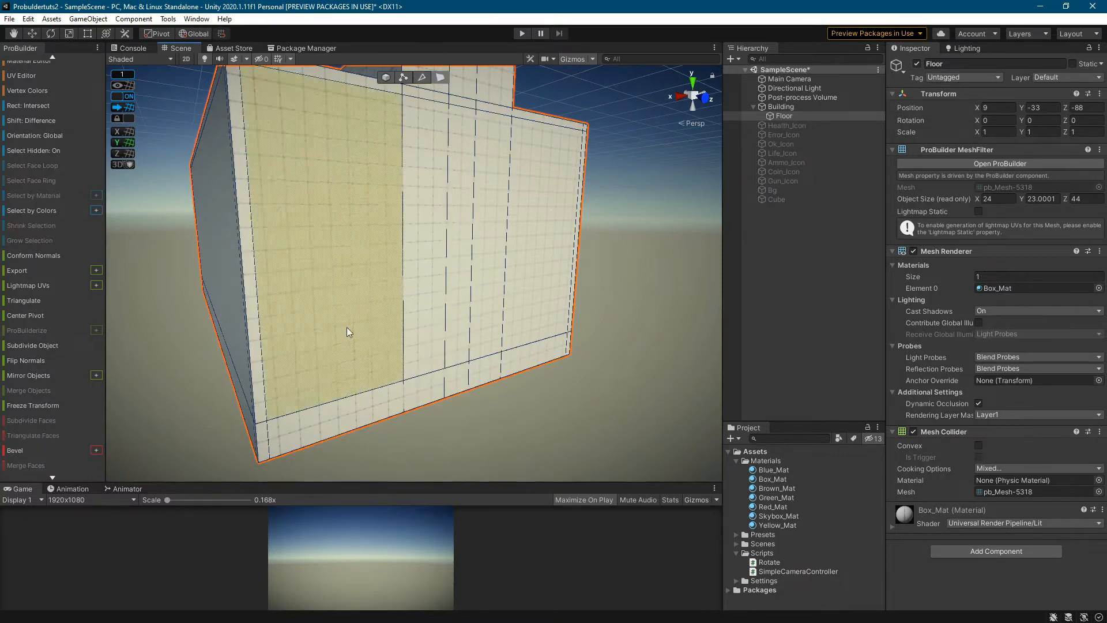
click(264, 441)
shift+click(333, 425)
shift+click(424, 393)
shift+click(463, 384)
shift+click(488, 370)
shift+click(521, 361)
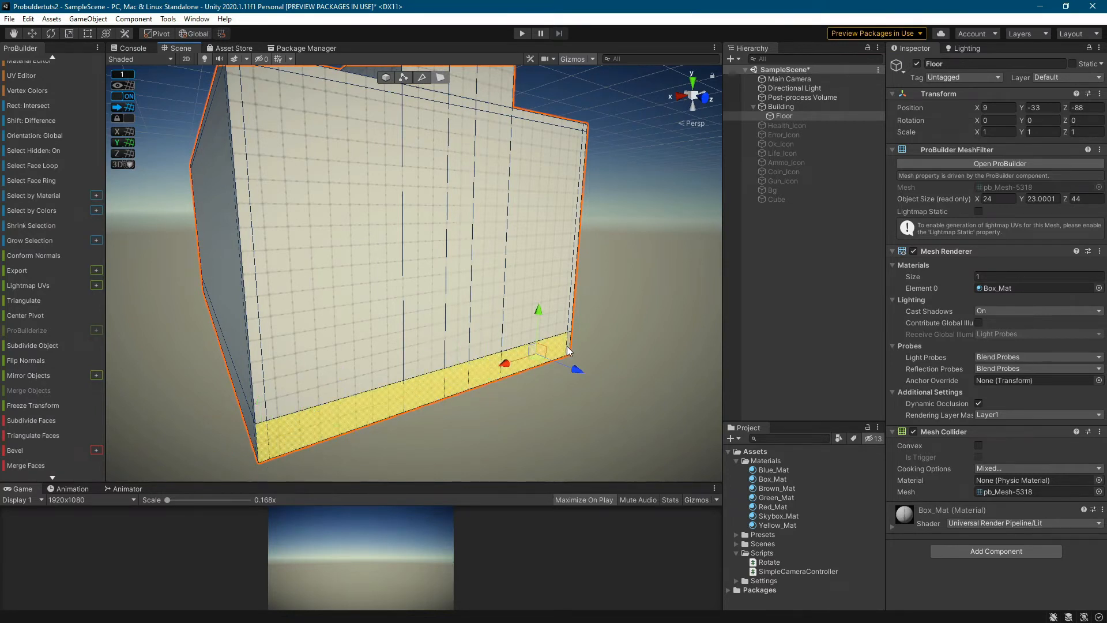
shift+click(567, 346)
shift+drag(607, 355, 640, 380)
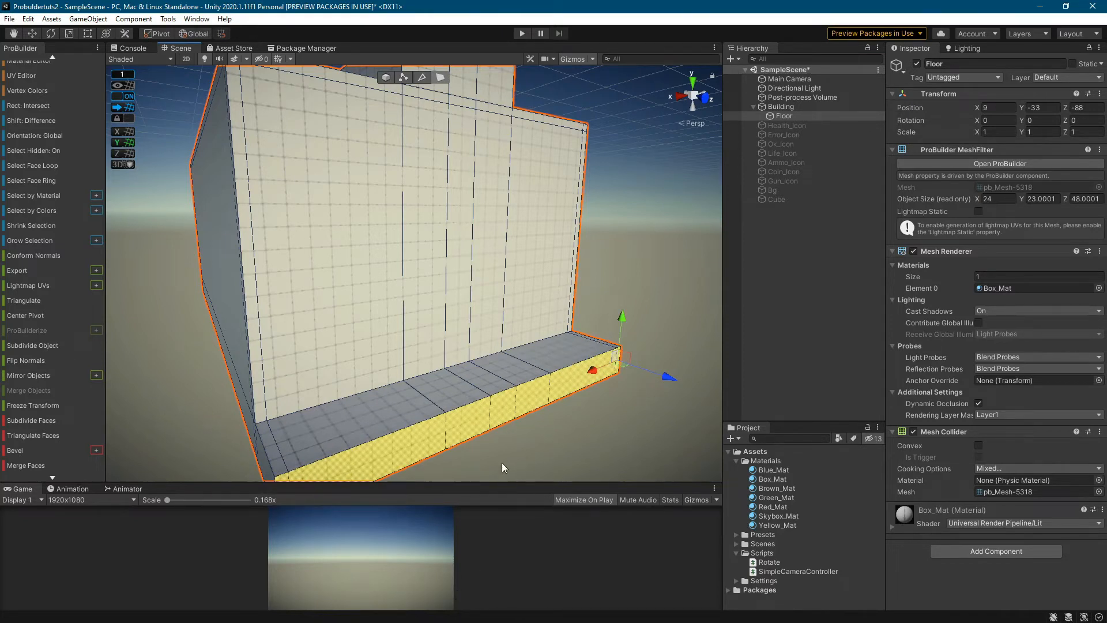
Extrude the three middle faces of the platform's front side outward 6 units.
click(470, 429)
shift+click(504, 410)
shift+click(530, 398)
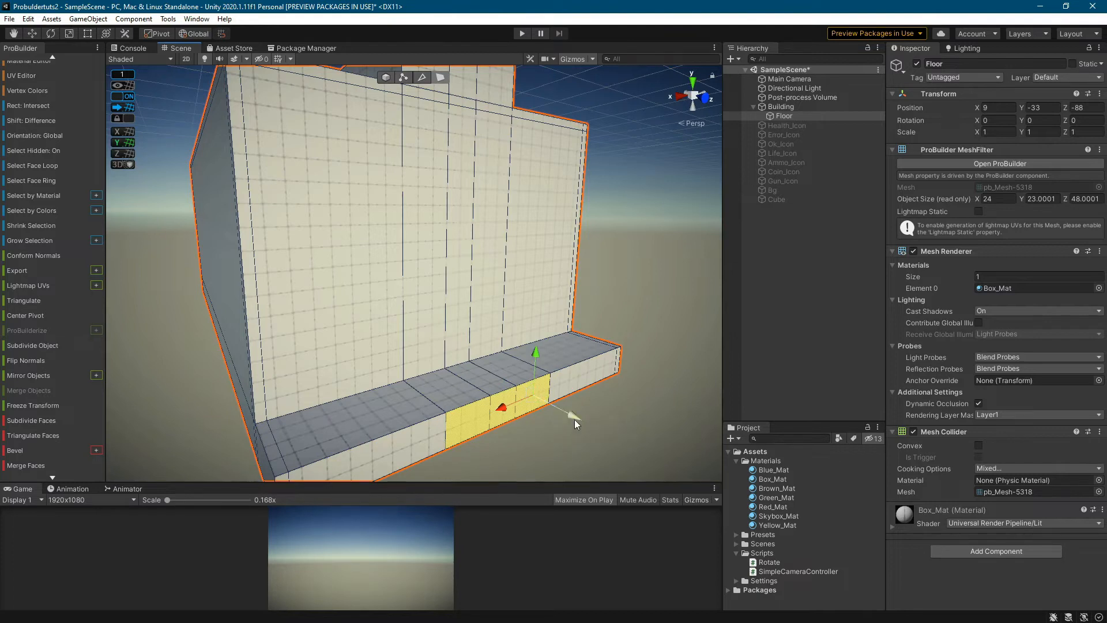
shift+drag(572, 419, 648, 460)
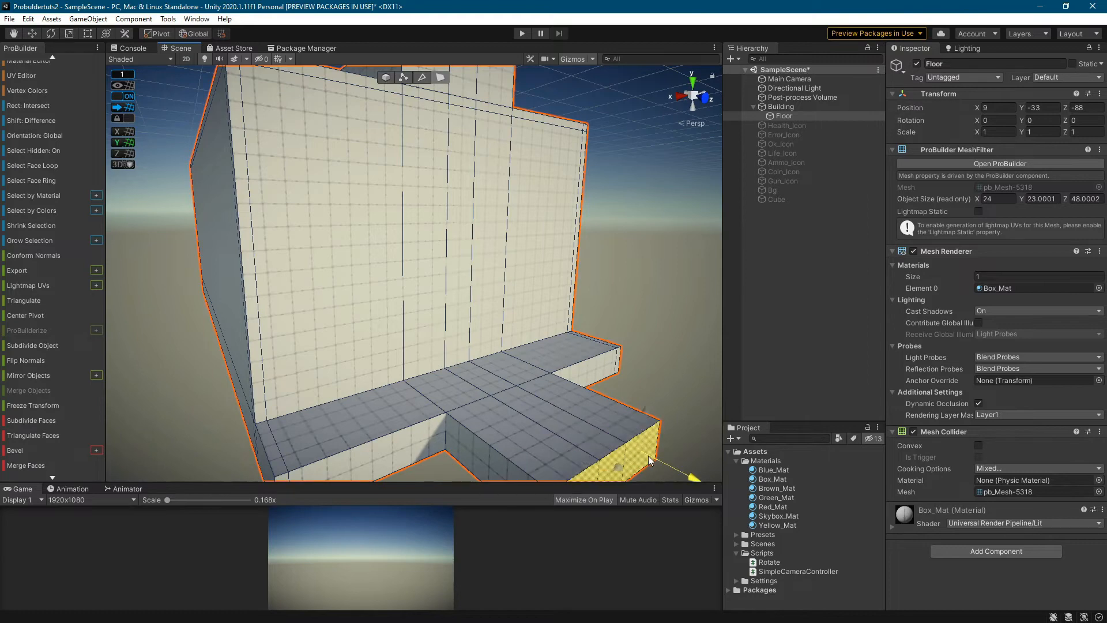
Lower the three top edges at the front of the central extension to ground level, turning it into a ramp.
right_drag(432, 441, 480, 423)
click(422, 77)
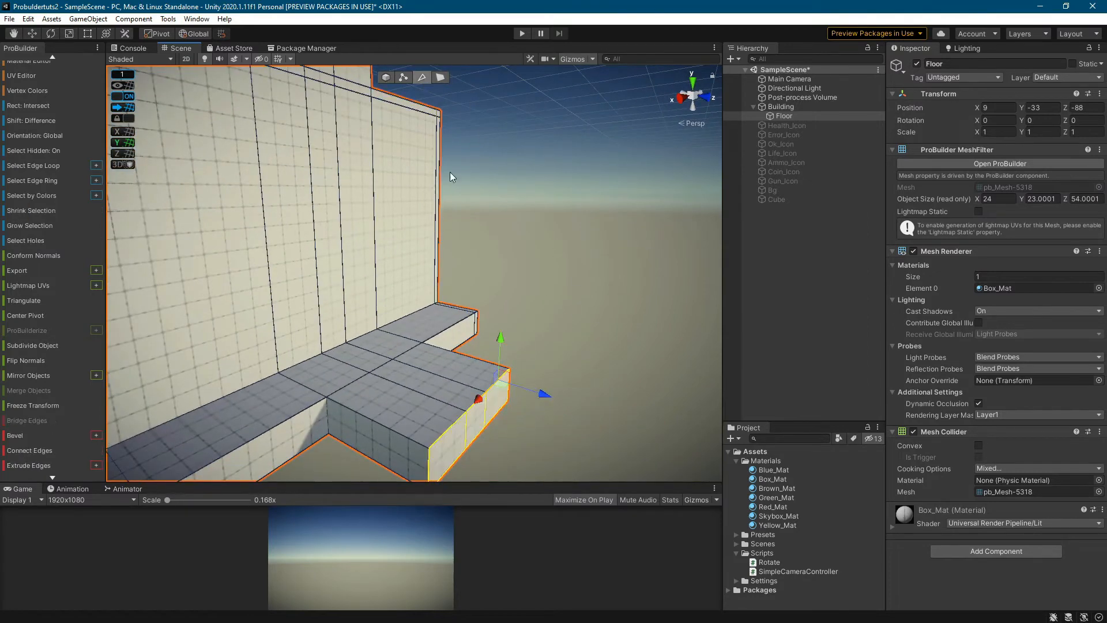
click(524, 434)
click(444, 431)
shift+click(476, 401)
shift+click(498, 381)
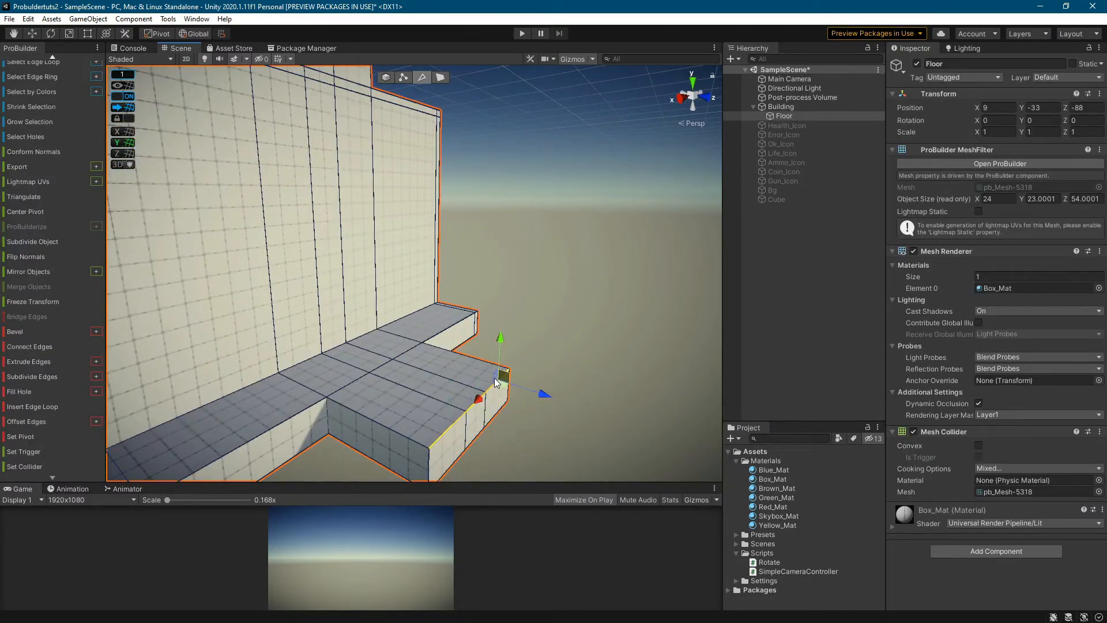
drag(499, 341, 497, 368)
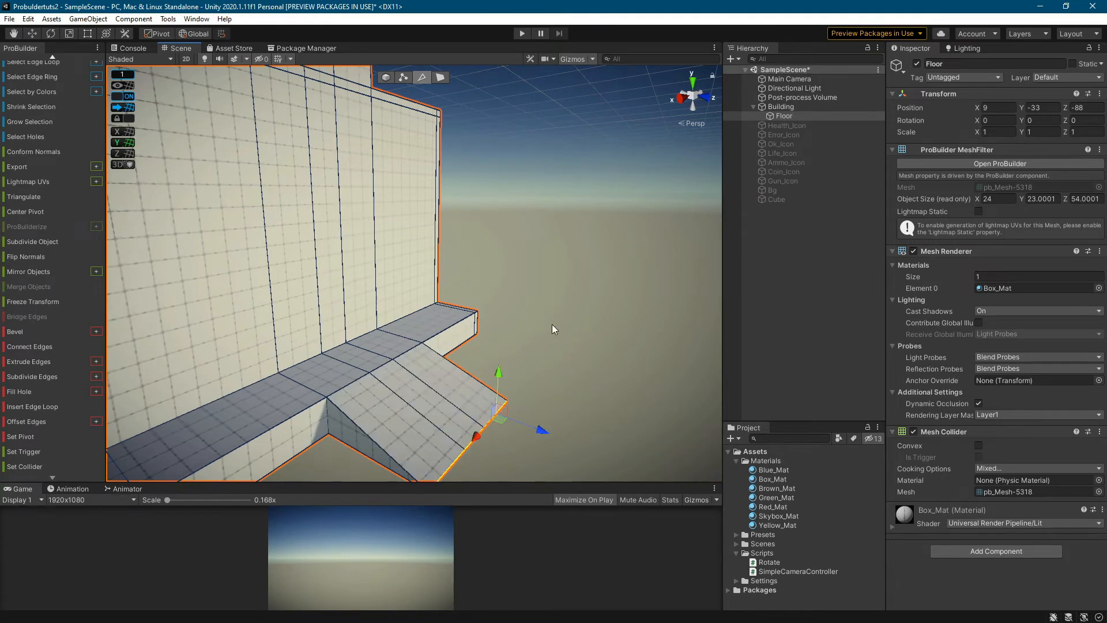
Shift the platform's lengthwise edge loop 1 unit closer to the building wall.
scroll(552, 329, down, 5)
scroll(554, 333, up, 2)
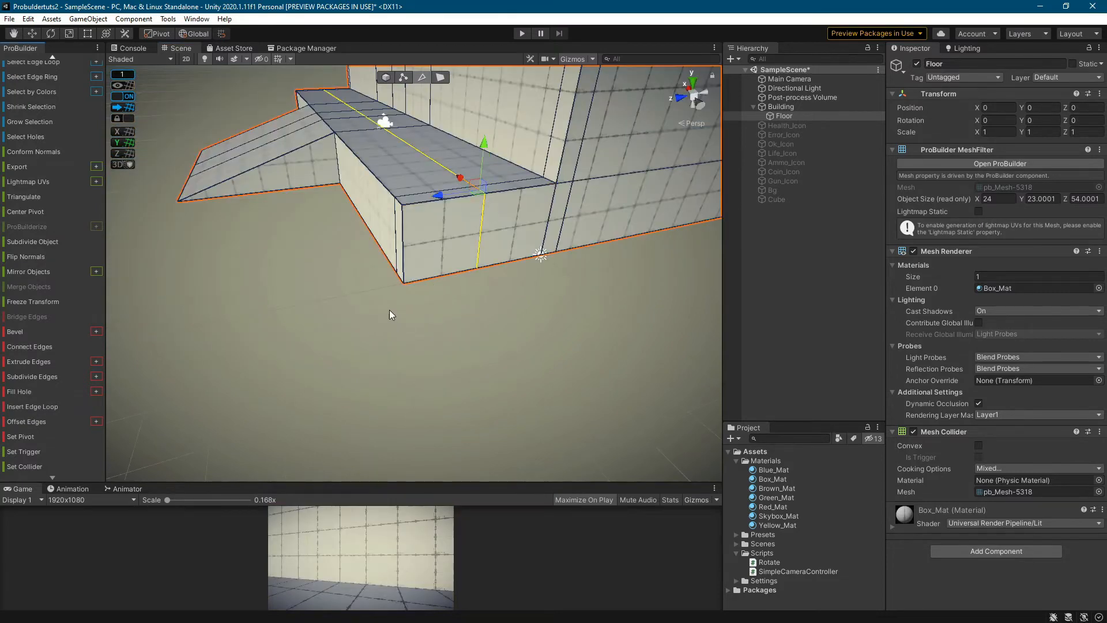
drag(441, 193, 471, 190)
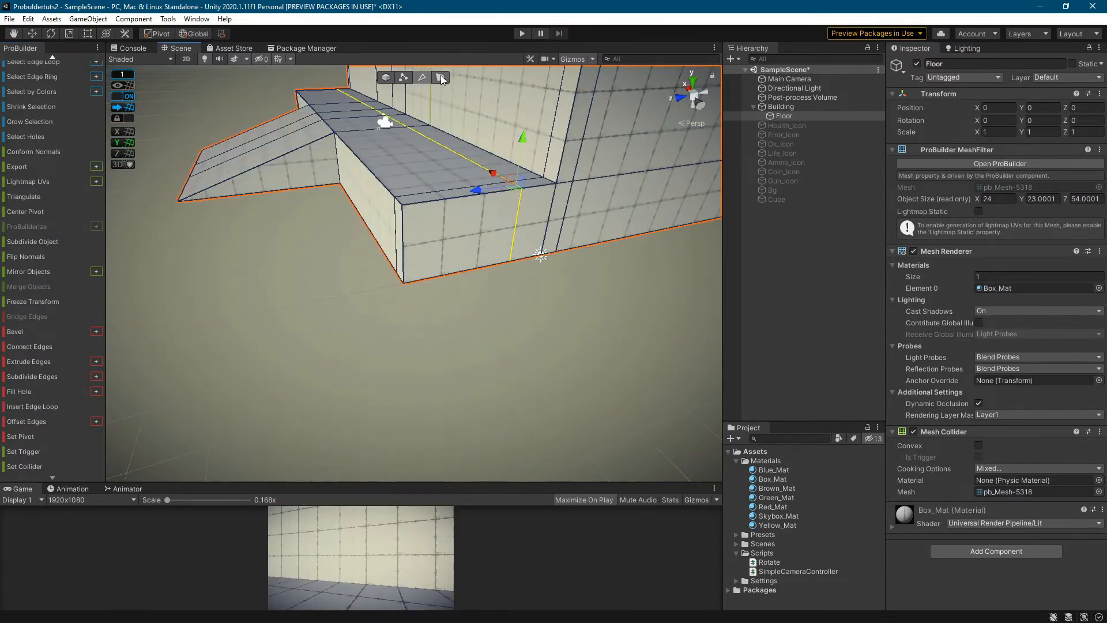
Extrude the wider outer face at each end of the platform sideways 2 units.
click(442, 79)
click(441, 217)
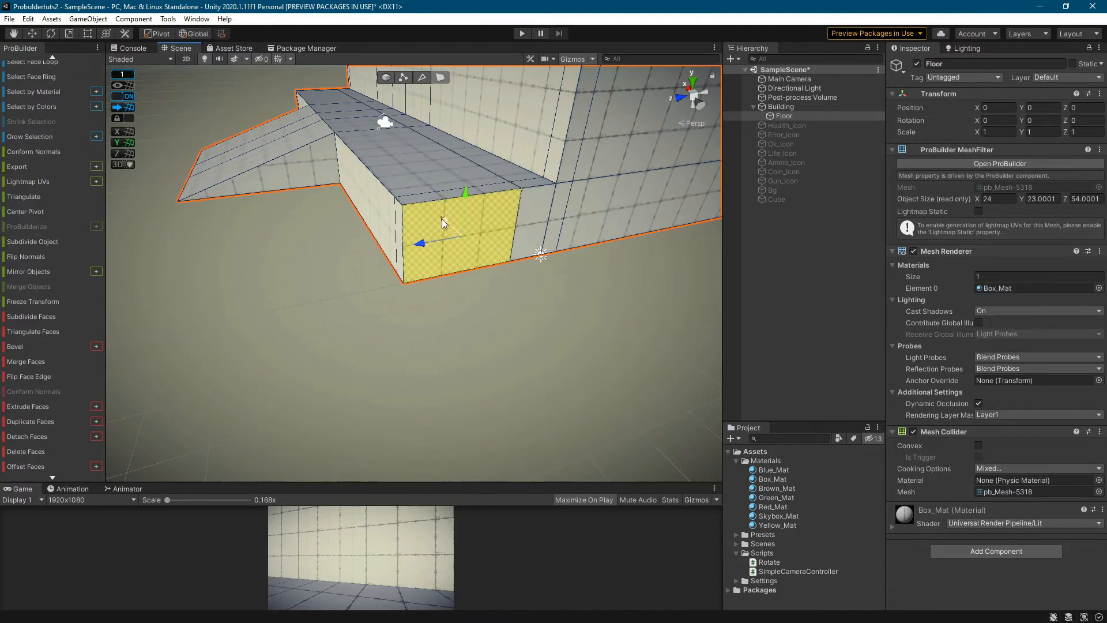
drag(453, 231, 466, 250)
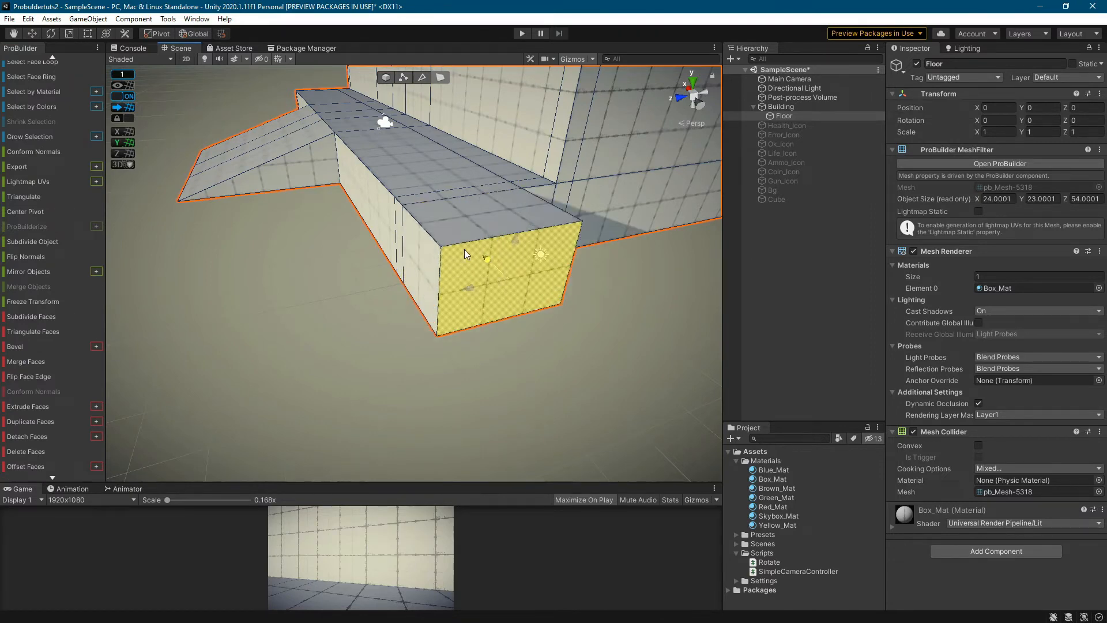
right_drag(416, 276, 540, 182)
click(504, 195)
drag(478, 207, 478, 207)
Start a new ProBuilder Stair shape and reset its preview's position to 0, 0, 0.
right_drag(522, 206, 288, 256)
right_drag(421, 277, 264, 275)
scroll(63, 98, up, 5)
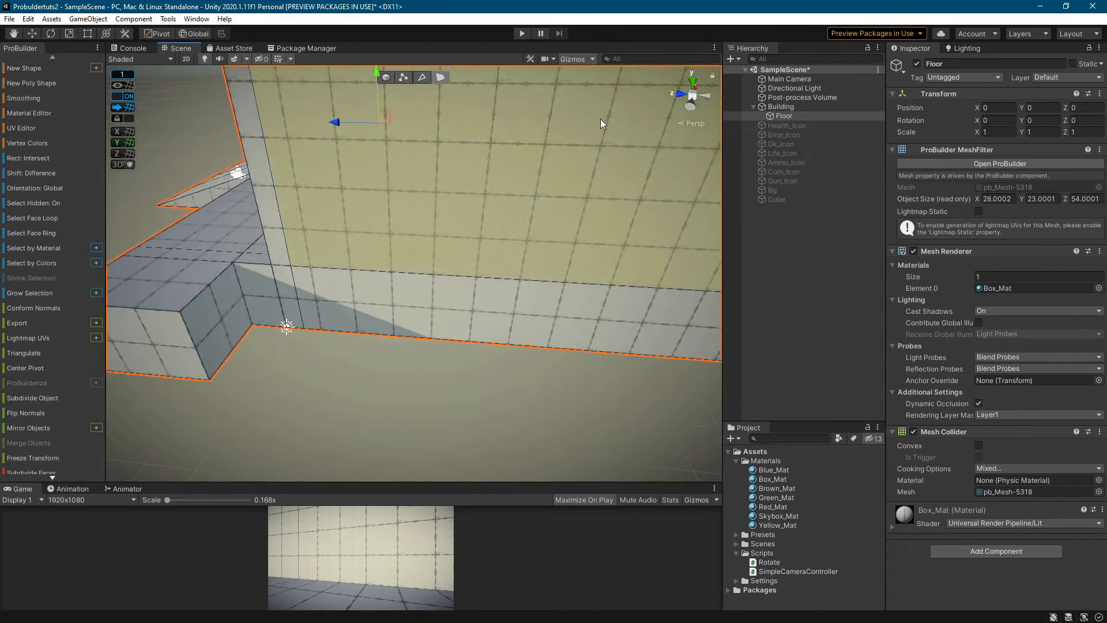
scroll(227, 183, down, 5)
click(96, 68)
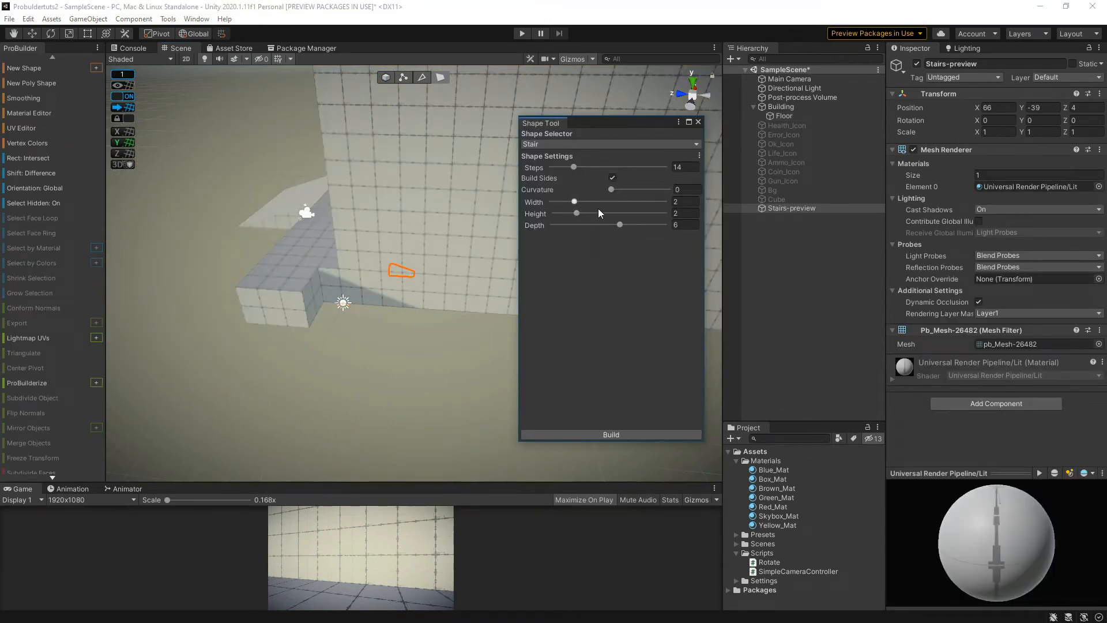
click(1100, 93)
click(1007, 105)
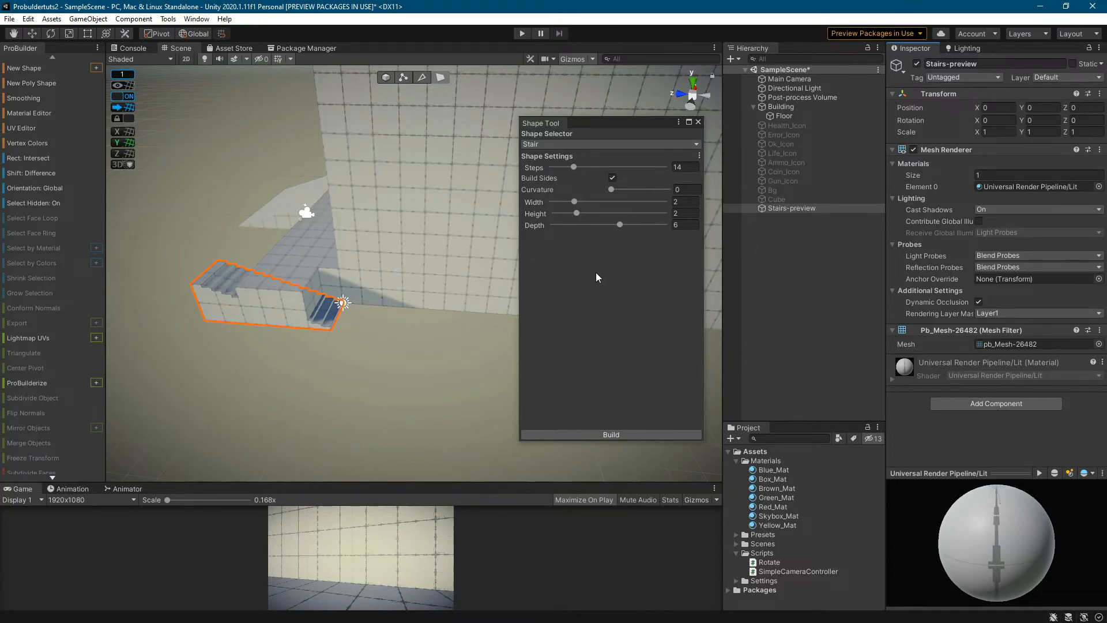
Set the stair's depth to 3 and its steps to 12, keeping width and height at 2, and build it.
click(679, 225)
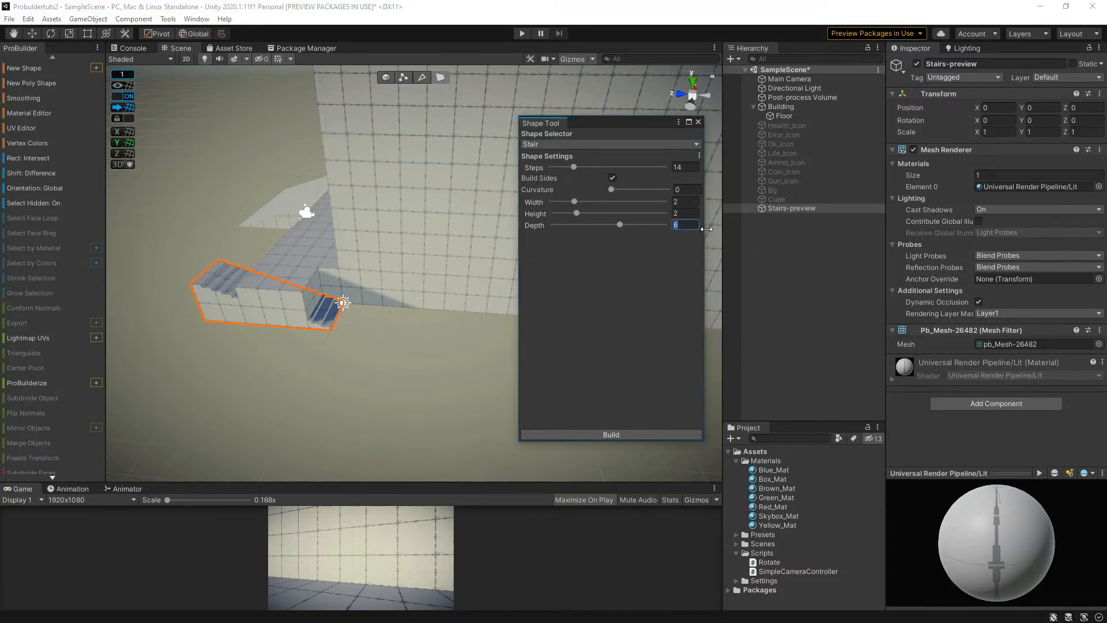
text(3)
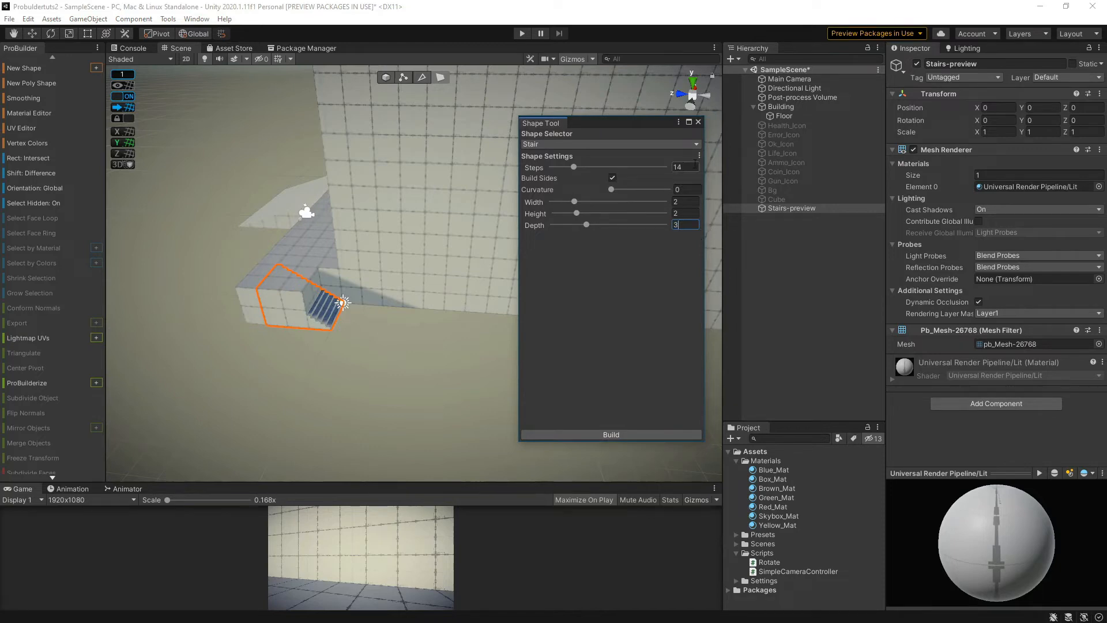
scroll(383, 294, up, 6)
scroll(282, 333, down, 6)
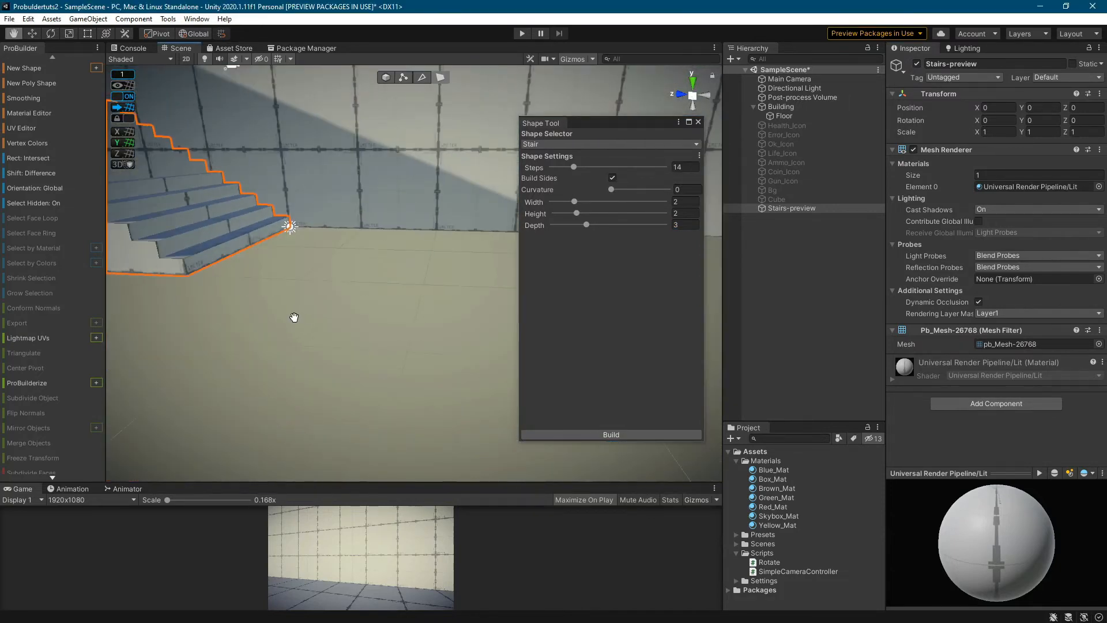
click(684, 167)
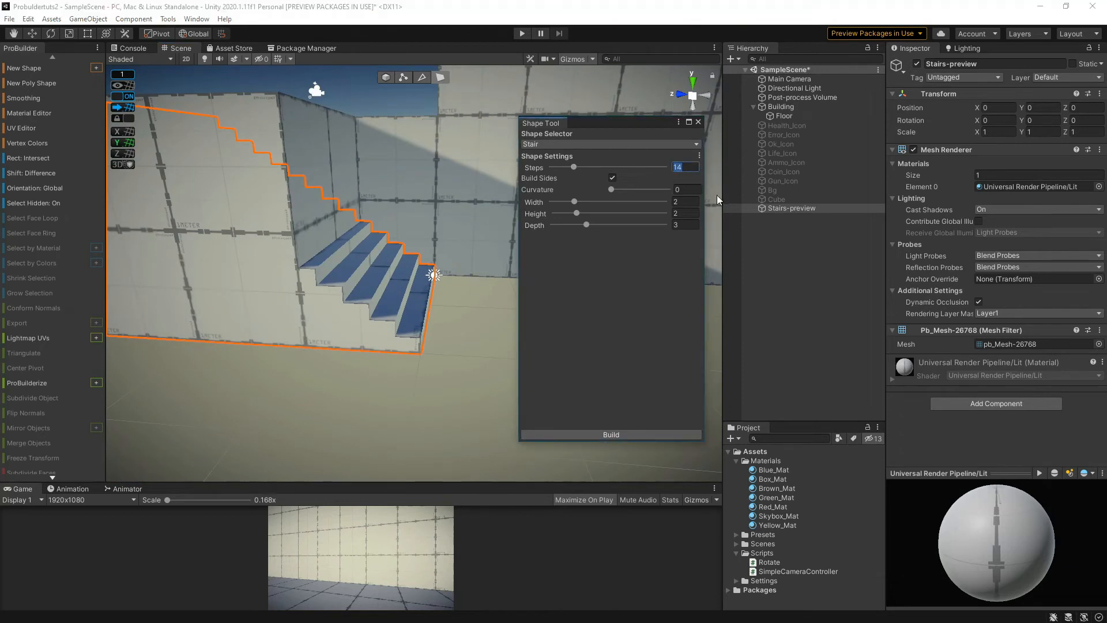
key(BackSpace)
text(2)
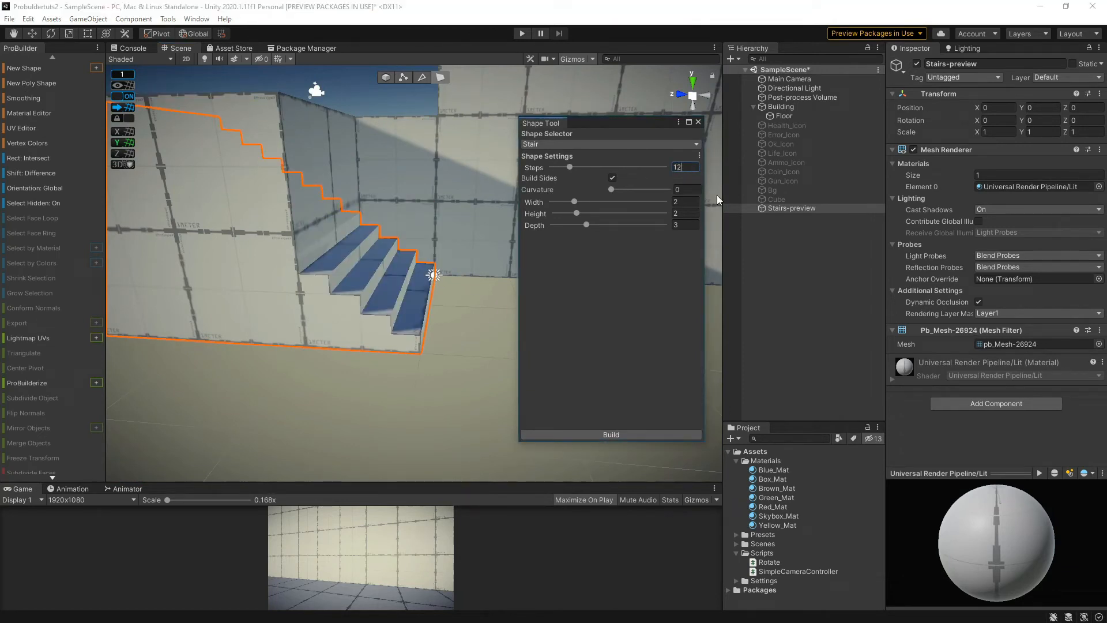
click(605, 434)
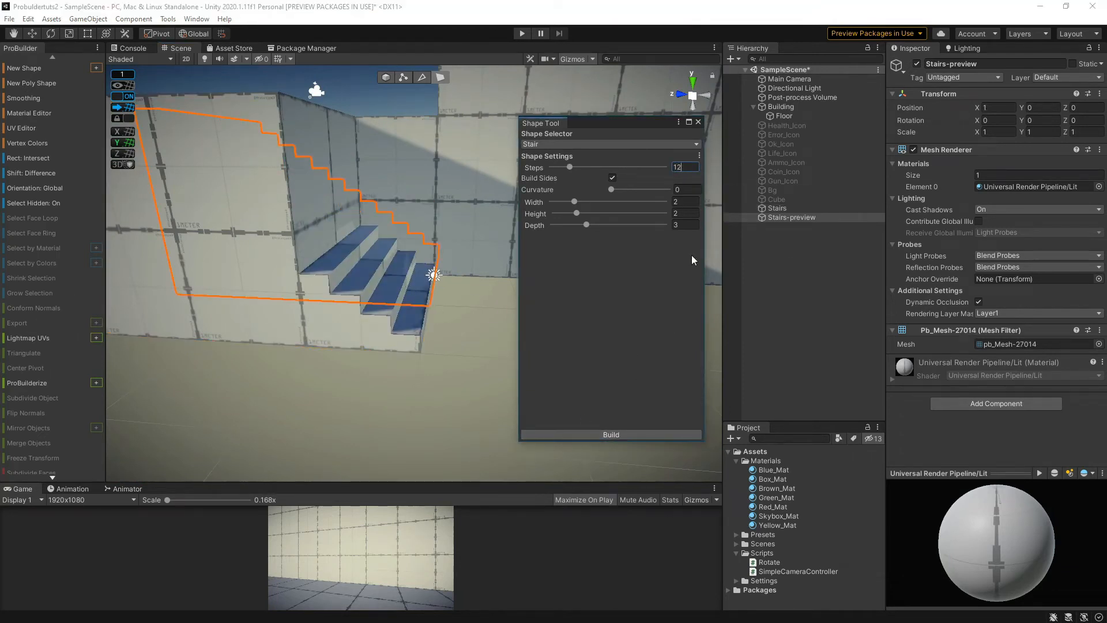
Close the Shape Tool and make the Stairs object a child of Building.
click(698, 122)
click(773, 209)
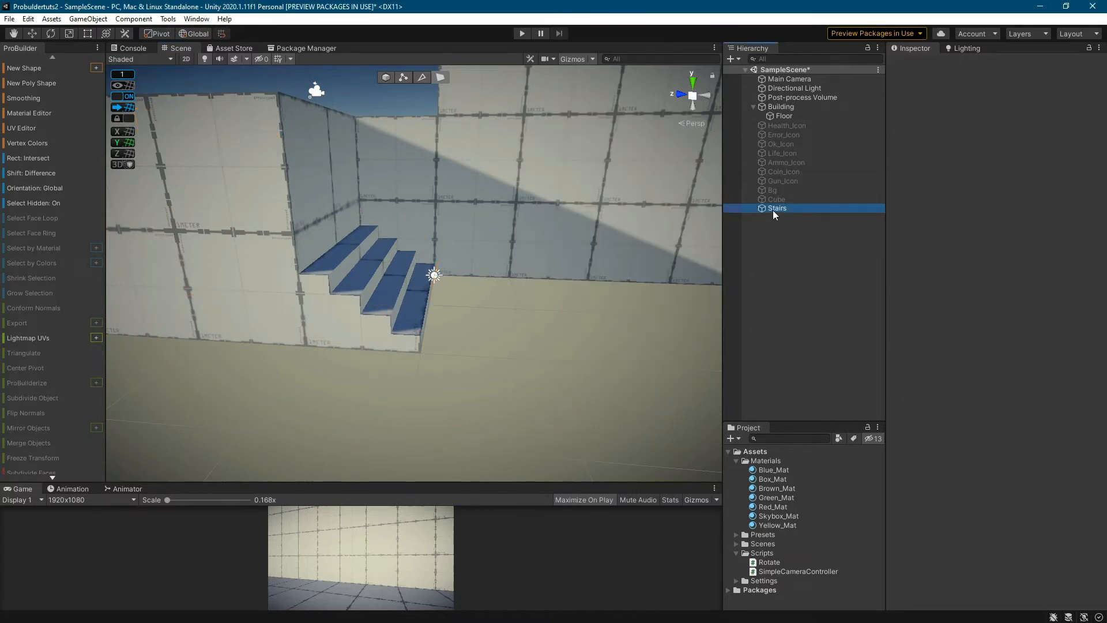
drag(774, 208, 785, 120)
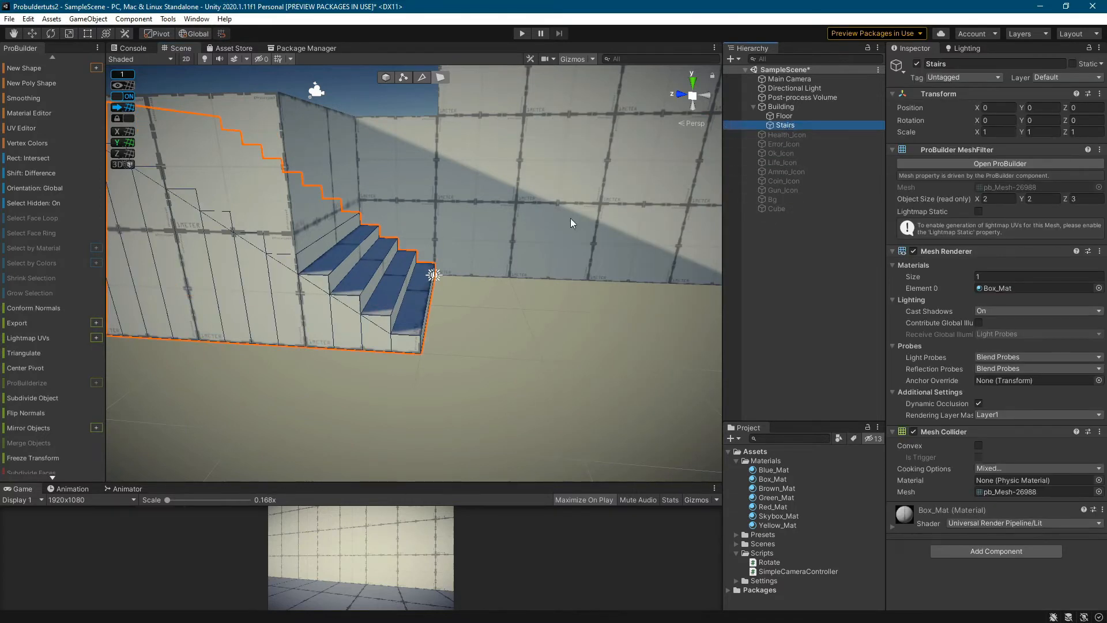
scroll(317, 203, down, 5)
scroll(317, 203, up, 3)
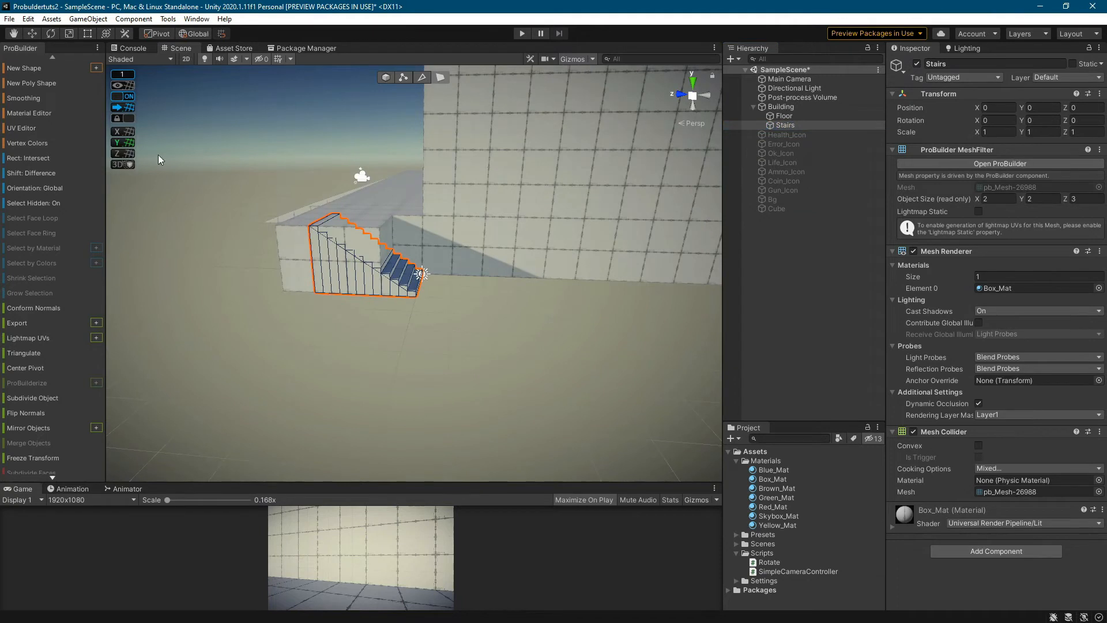
In object mode, move the Stairs to Z -2 beside the platform's end, keeping X and Y at 0.
click(784, 116)
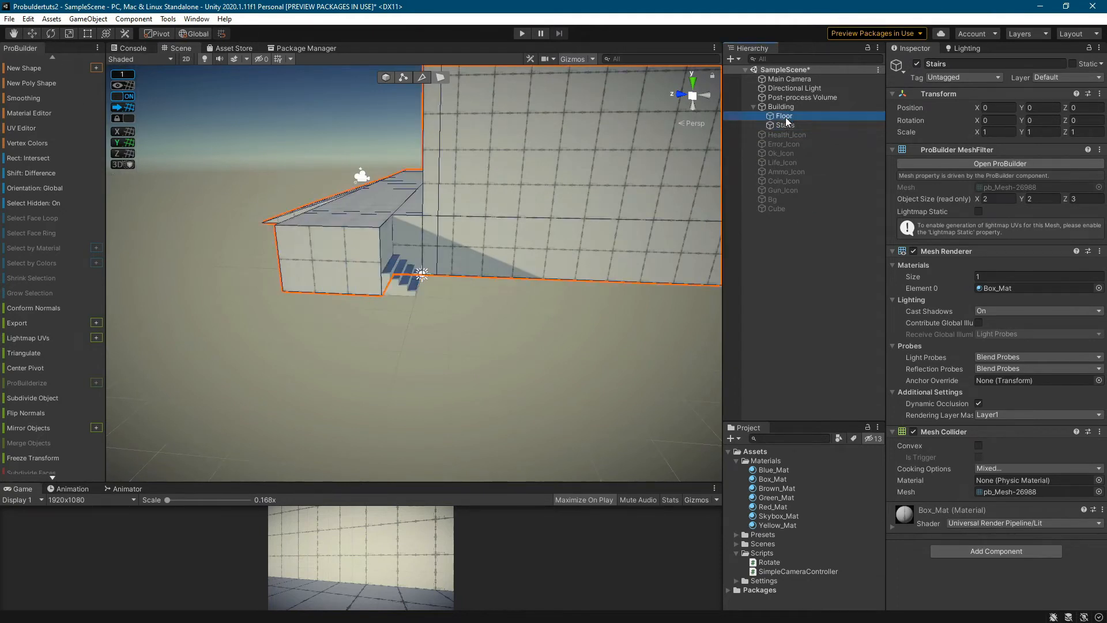
click(786, 125)
click(29, 33)
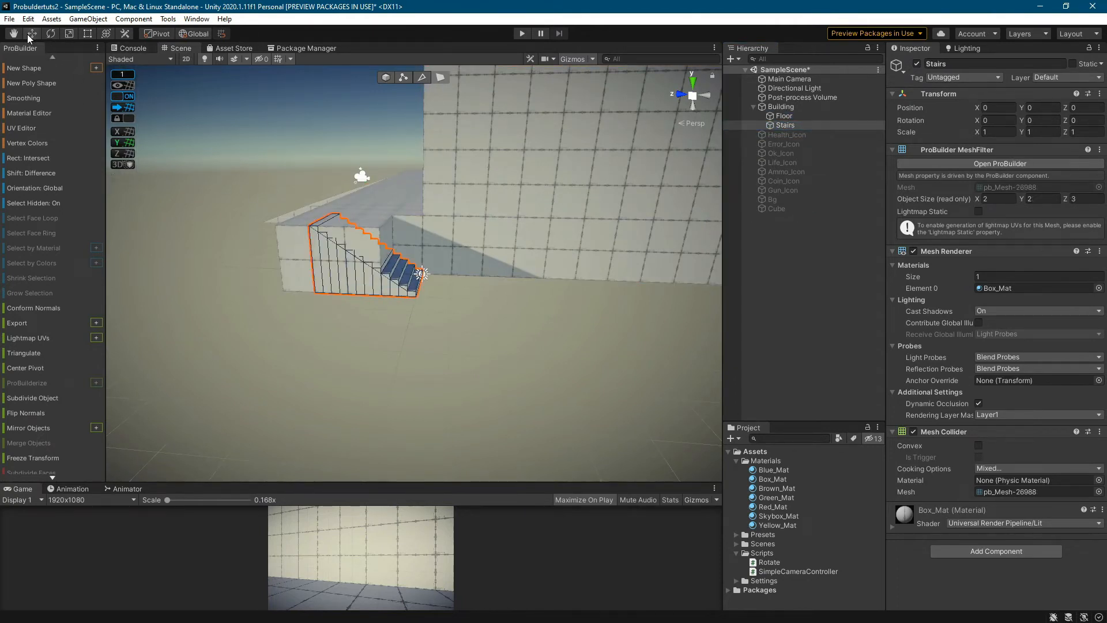
scroll(421, 254, up, 3)
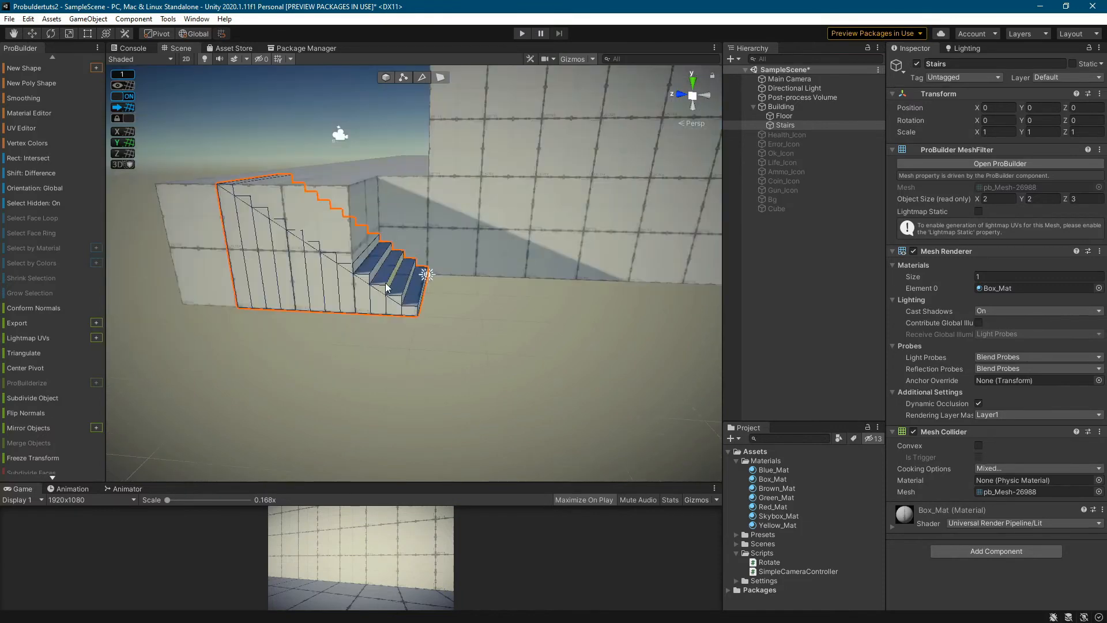
click(385, 77)
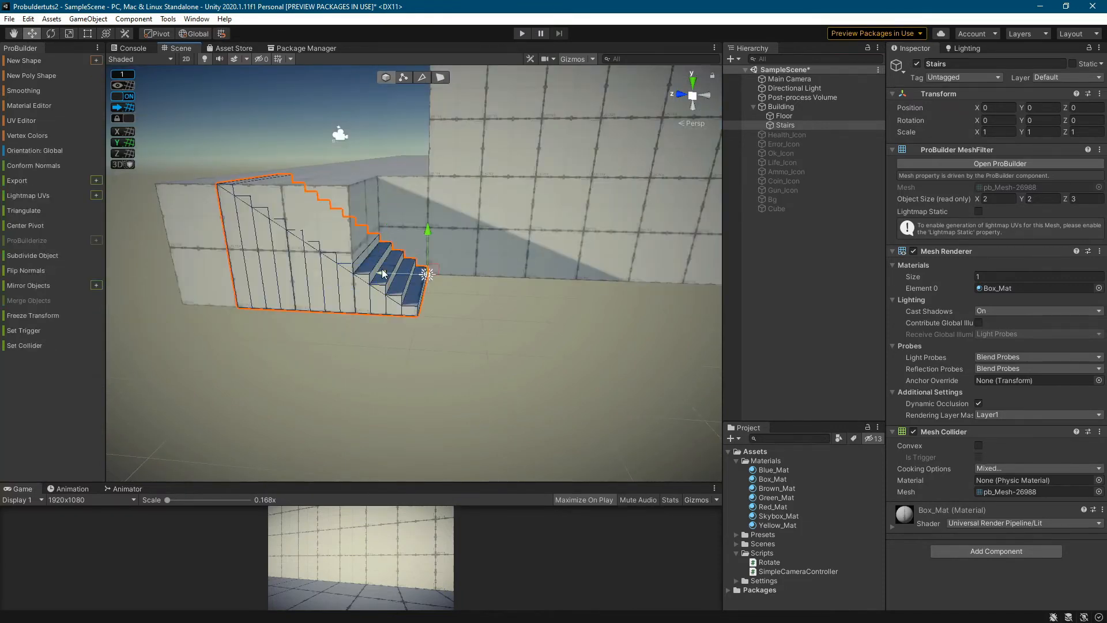
drag(381, 270, 488, 347)
click(344, 357)
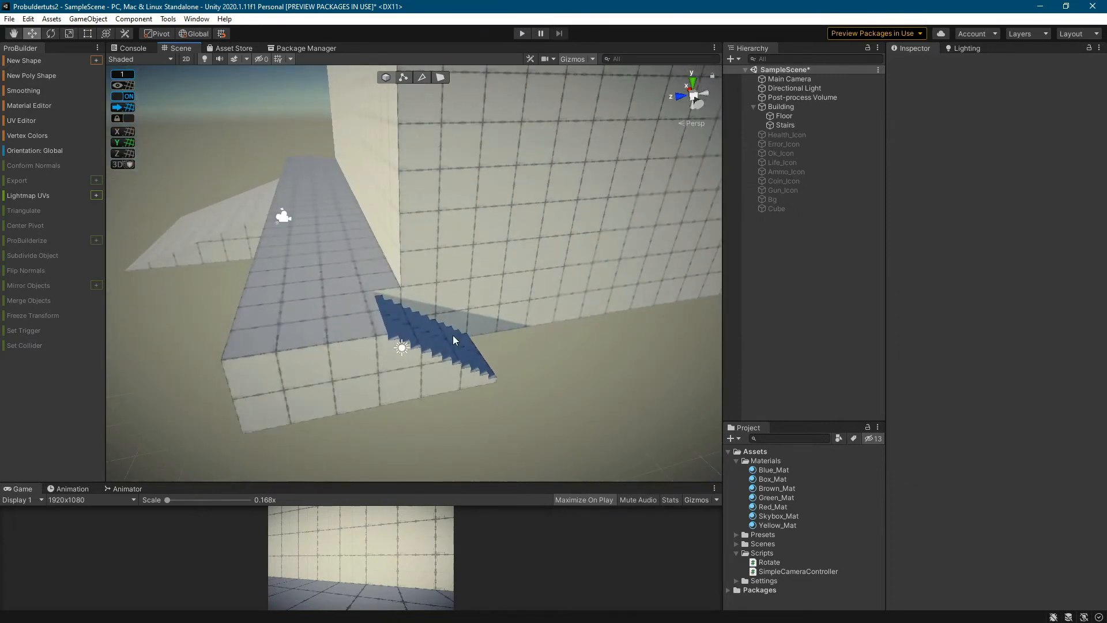
Duplicate the Stairs and move the copy along positive X to X 29, beyond the platform's opposite end.
click(448, 369)
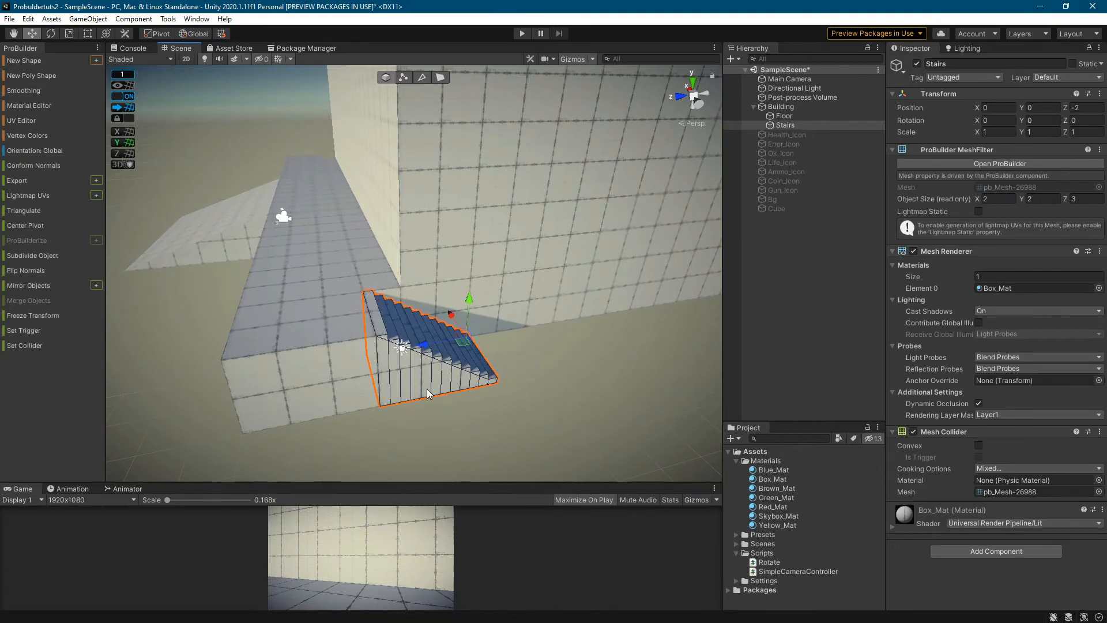
key(ctrl+d)
drag(451, 316, 326, 164)
drag(272, 527, 225, 393)
right_drag(241, 360, 440, 287)
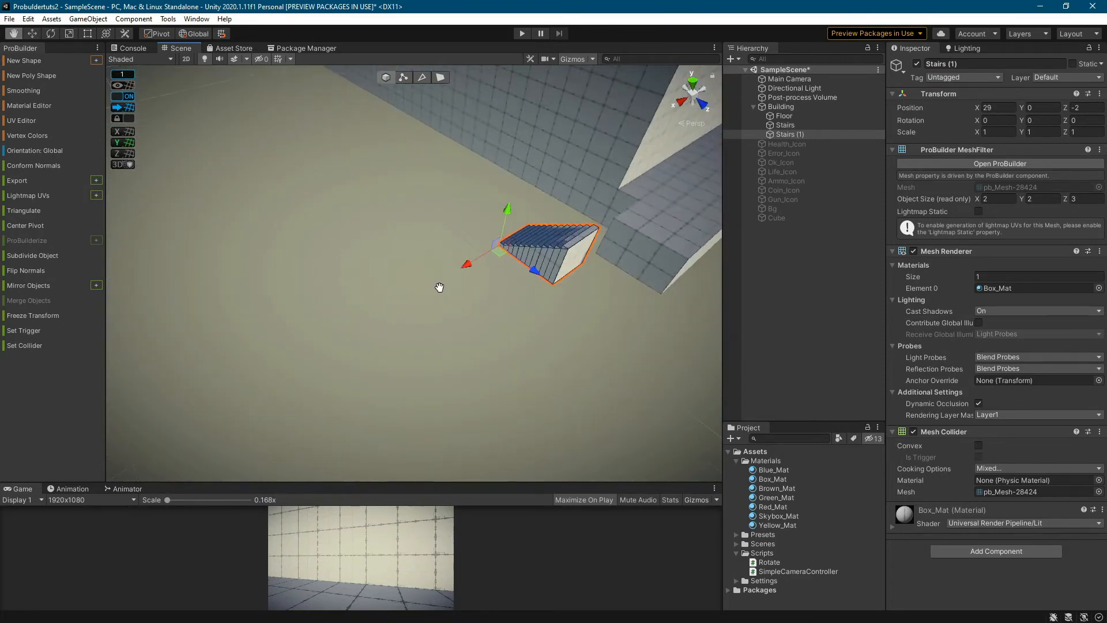
drag(536, 269, 582, 293)
mouse_move(551, 297)
right_down()
mouse_move(528, 279)
mouse_move(555, 293)
right_up()
key(ctrl+z)
Slide the duplicated stairs along negative X toward the building so they meet the platform's opposite end.
drag(462, 268, 504, 242)
right_drag(480, 274, 500, 230)
click(553, 256)
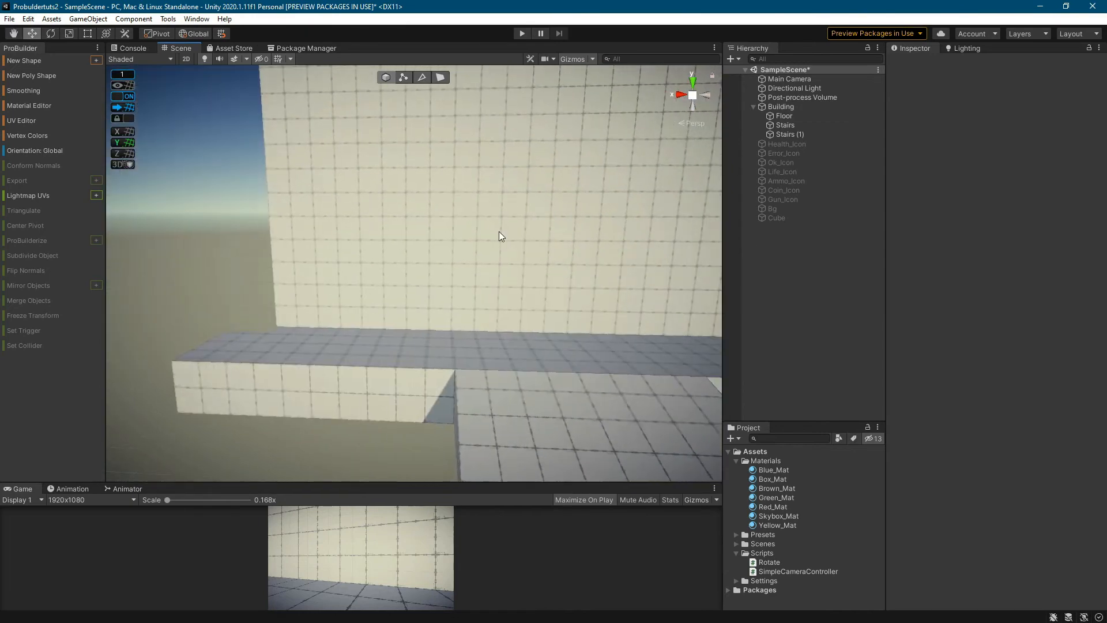
Insert a horizontal edge loop across the outside of the Floor object's end wall, at about half the wall's height.
click(312, 216)
scroll(561, 296, up, 2)
right_drag(561, 295, 568, 293)
scroll(568, 293, down, 6)
click(421, 78)
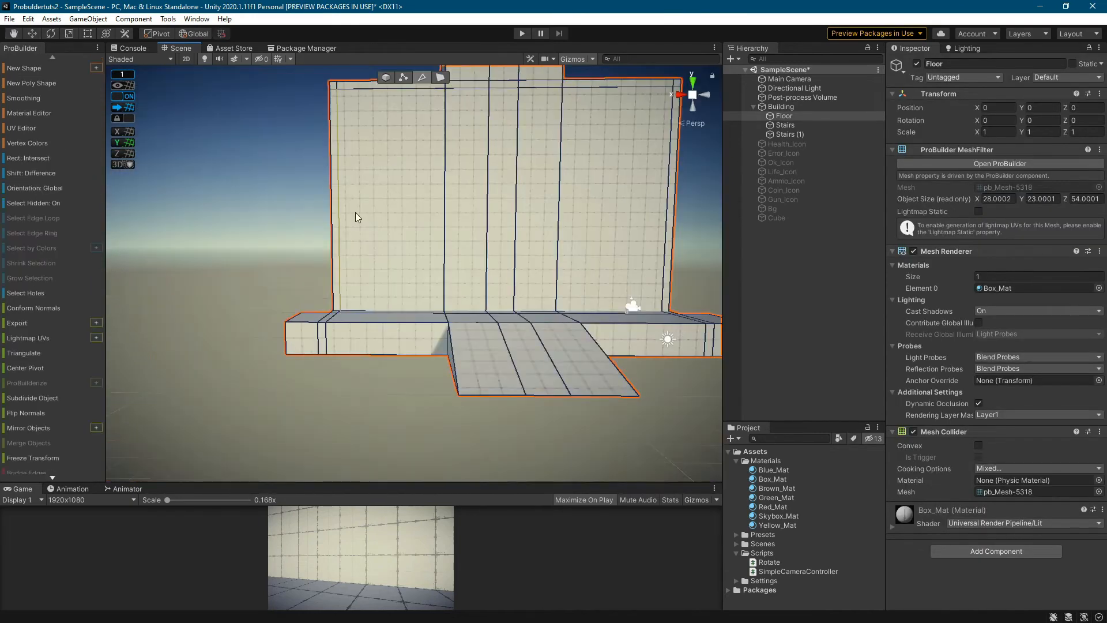
click(340, 268)
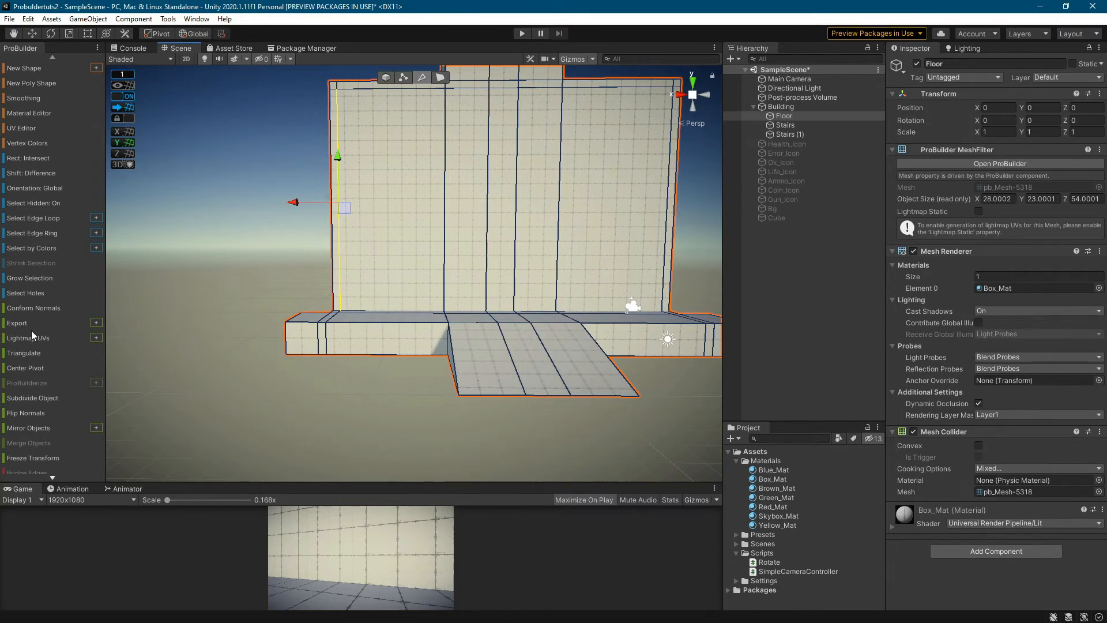
scroll(45, 346, down, 5)
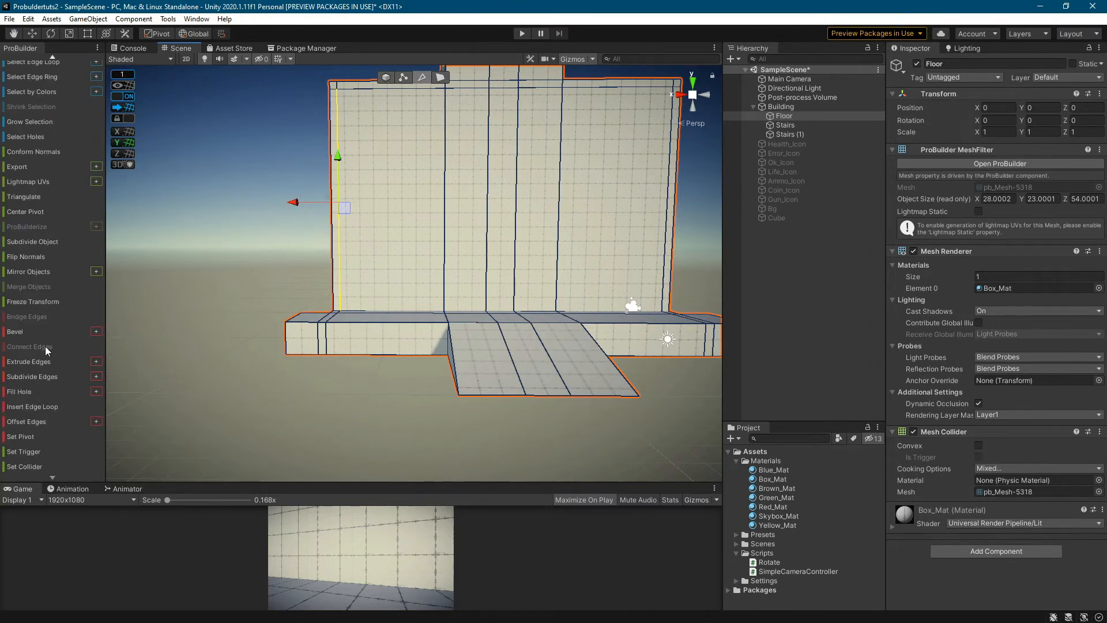
click(42, 406)
mouse_move(467, 156)
mouse_down()
mouse_move(463, 253)
mouse_move(466, 159)
mouse_up()
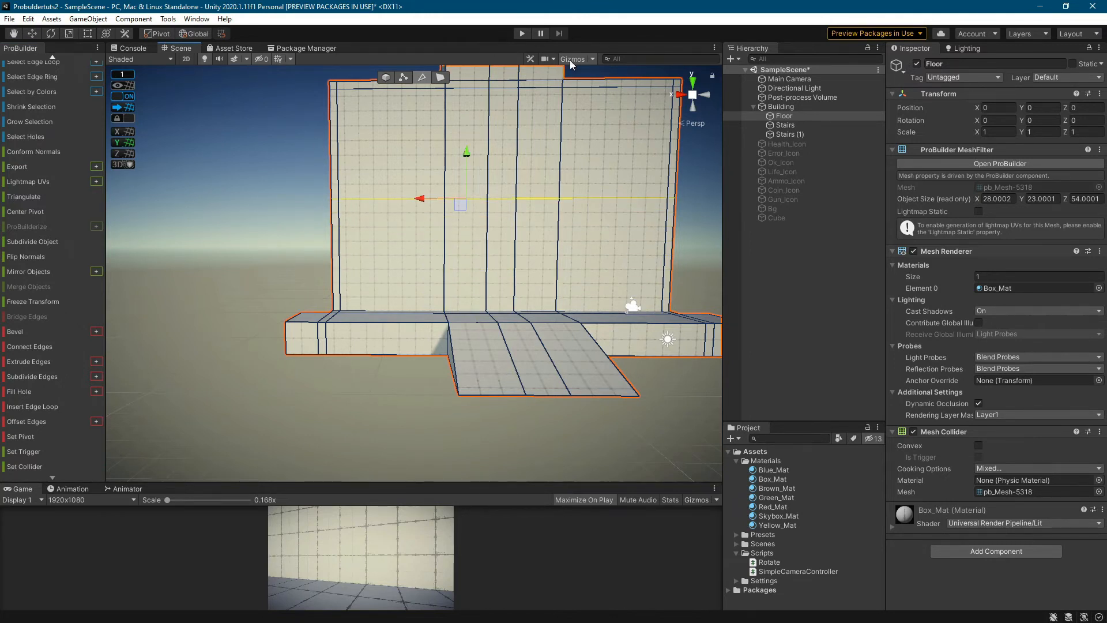
Delete the three lower end-wall faces above the ramp to open the outer side of the doorway.
click(440, 78)
click(477, 230)
shift+click(501, 241)
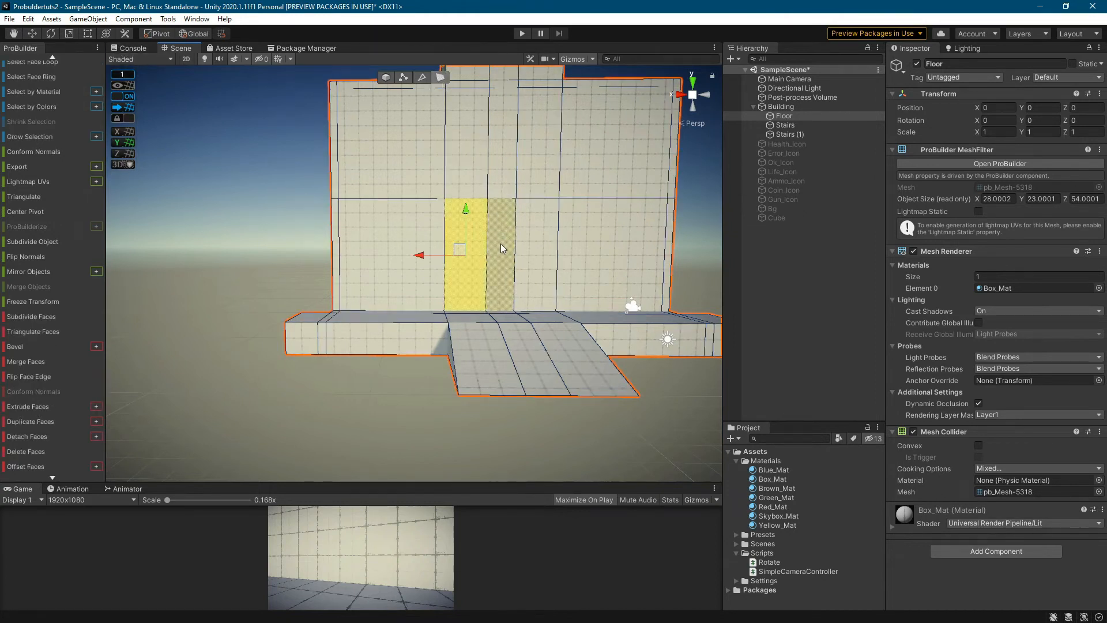
shift+click(532, 256)
key(Delete)
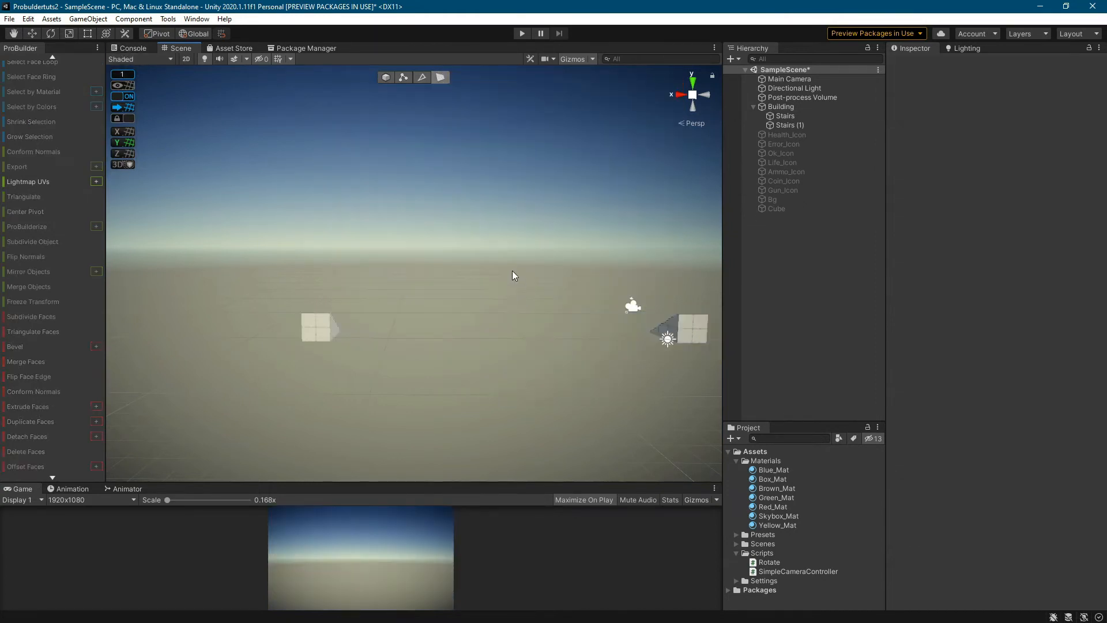
key(ctrl+z)
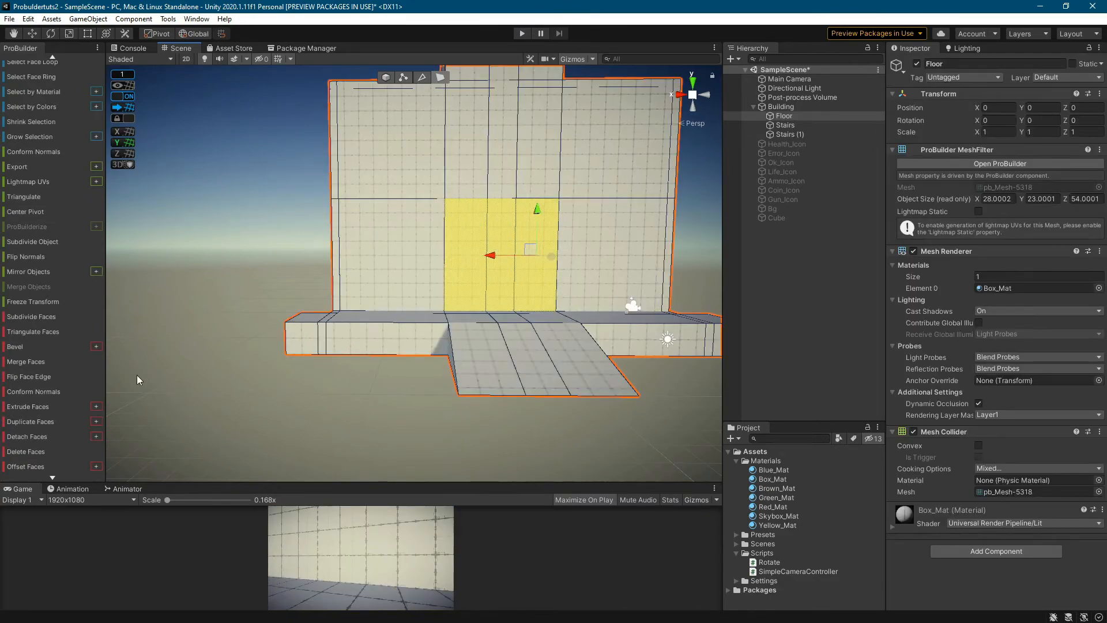
scroll(35, 390, down, 2)
click(29, 392)
Insert a vertical edge loop through the inner end wall, starting from its bottom edge inside the building.
scroll(497, 230, up, 8)
right_drag(498, 230, 406, 289)
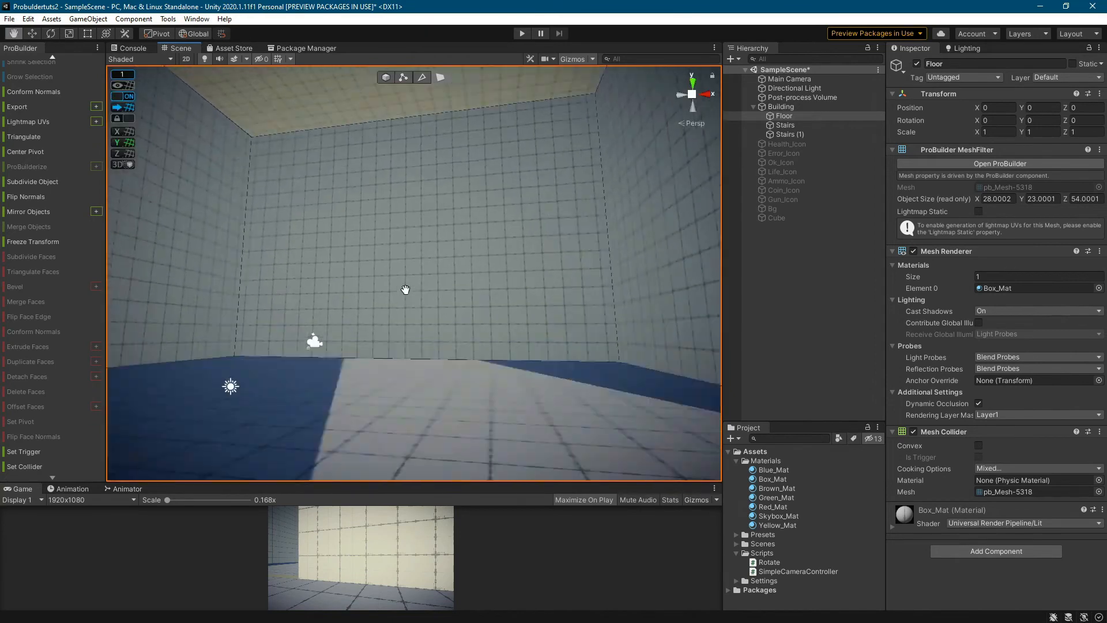
middle_drag(405, 290, 422, 308)
click(491, 386)
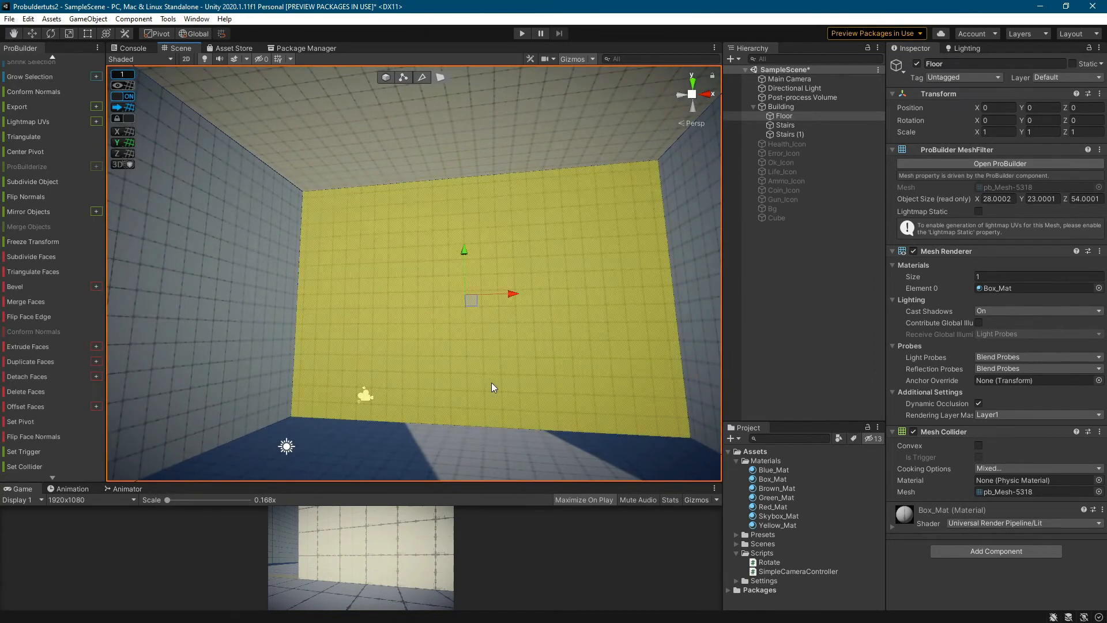
click(422, 77)
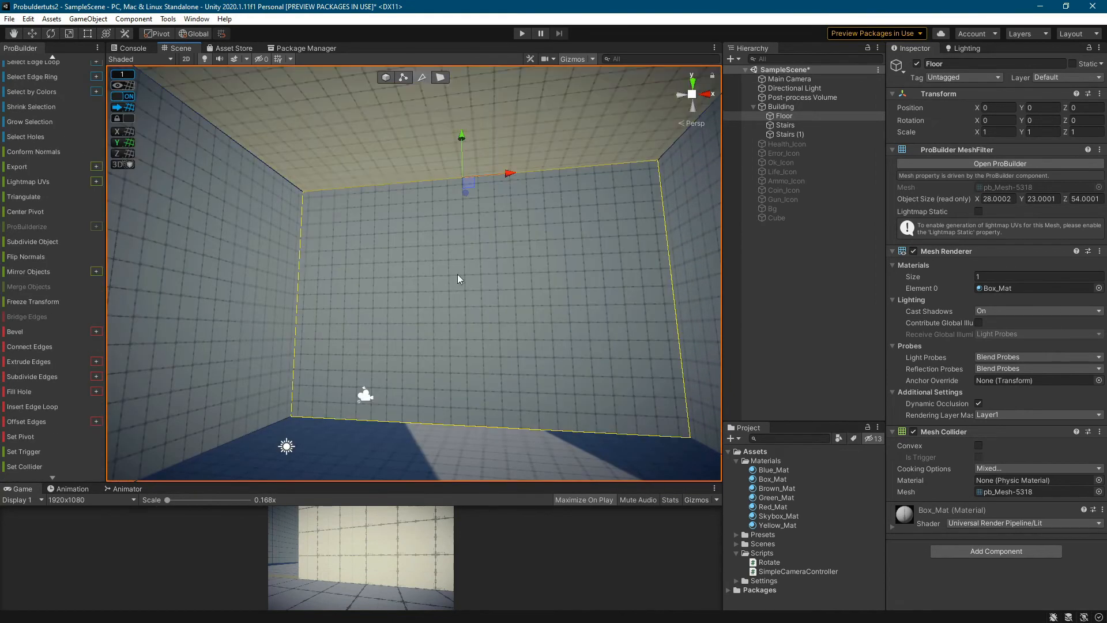
click(460, 423)
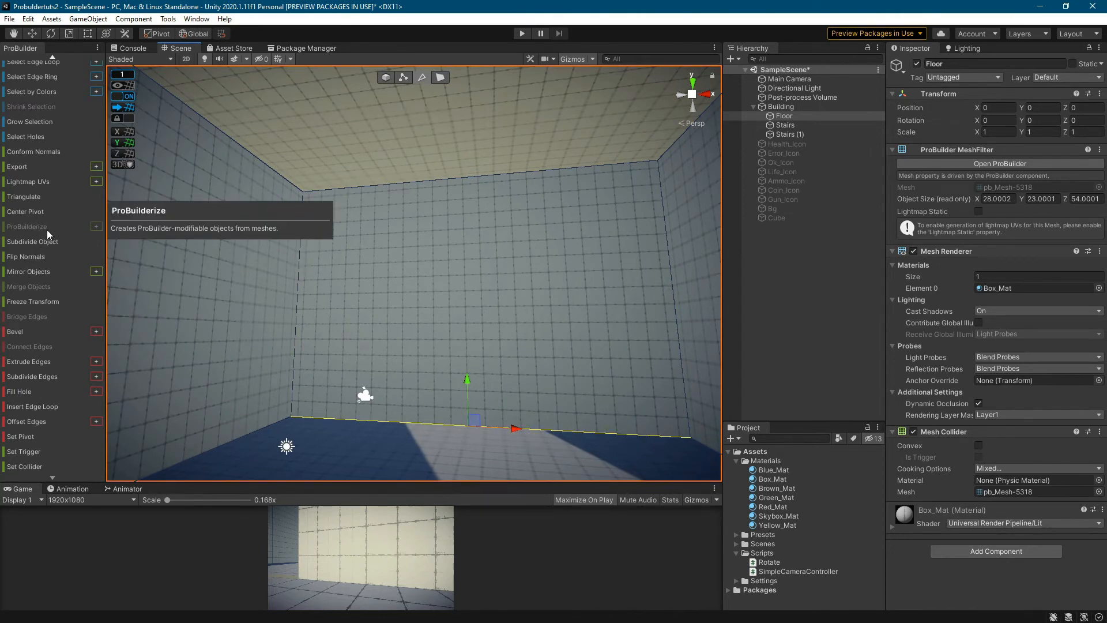
click(51, 407)
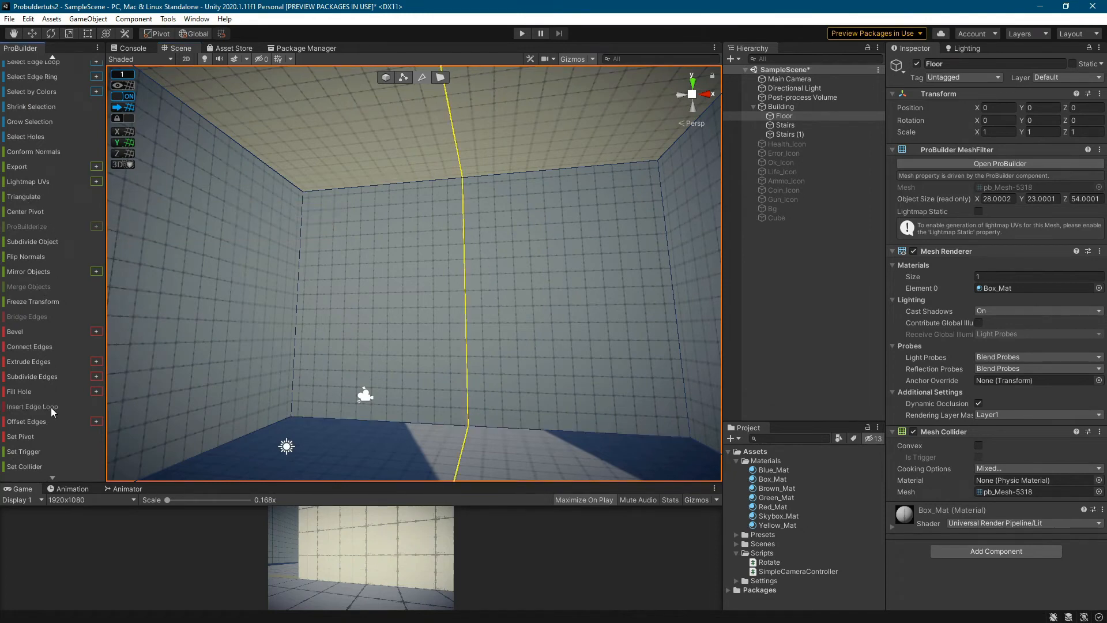
Slide the interior edge loop along negative X until it lines up with one side of the doorway.
scroll(368, 248, down, 5)
right_drag(411, 253, 448, 269)
scroll(410, 267, up, 4)
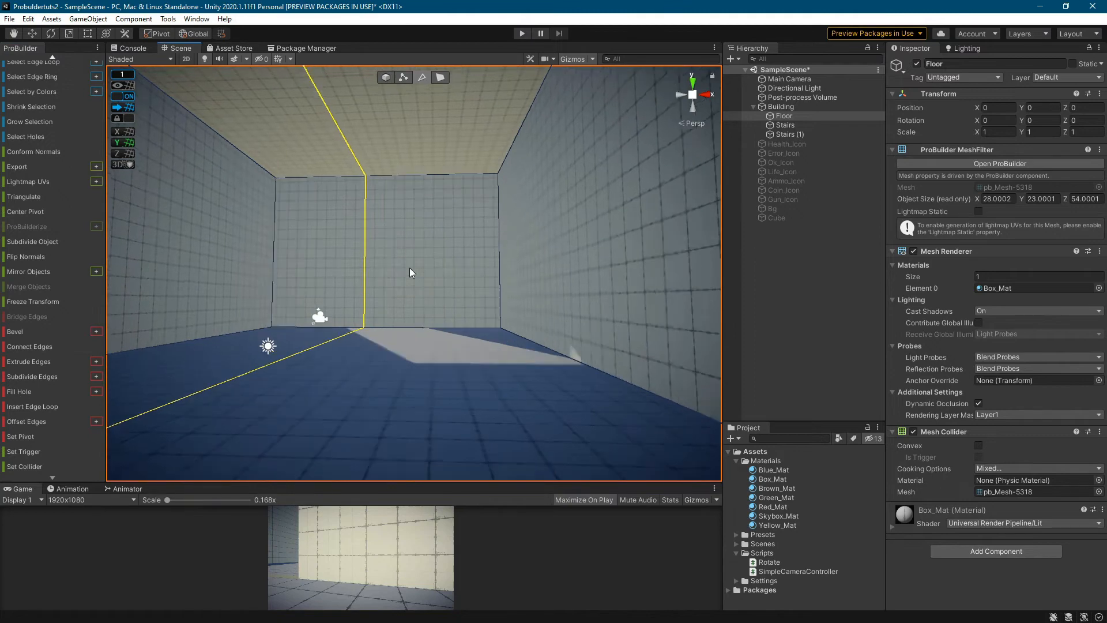
middle_drag(420, 283, 465, 299)
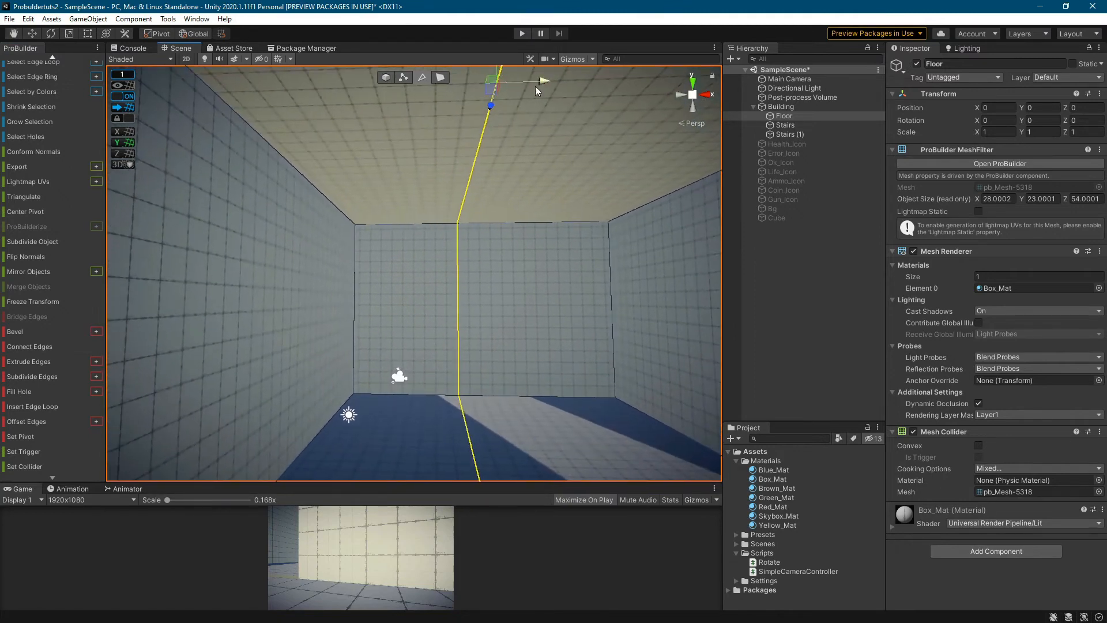
drag(535, 85, 497, 92)
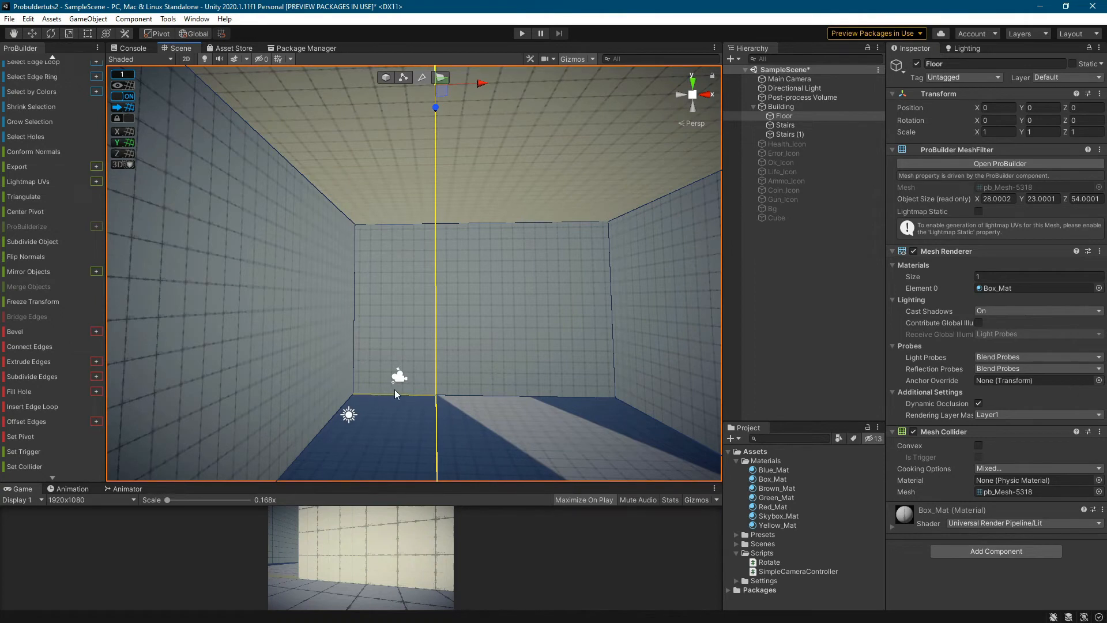
Insert a second vertical edge loop in the inner end wall and shift it along negative X to the doorway's other side.
click(527, 396)
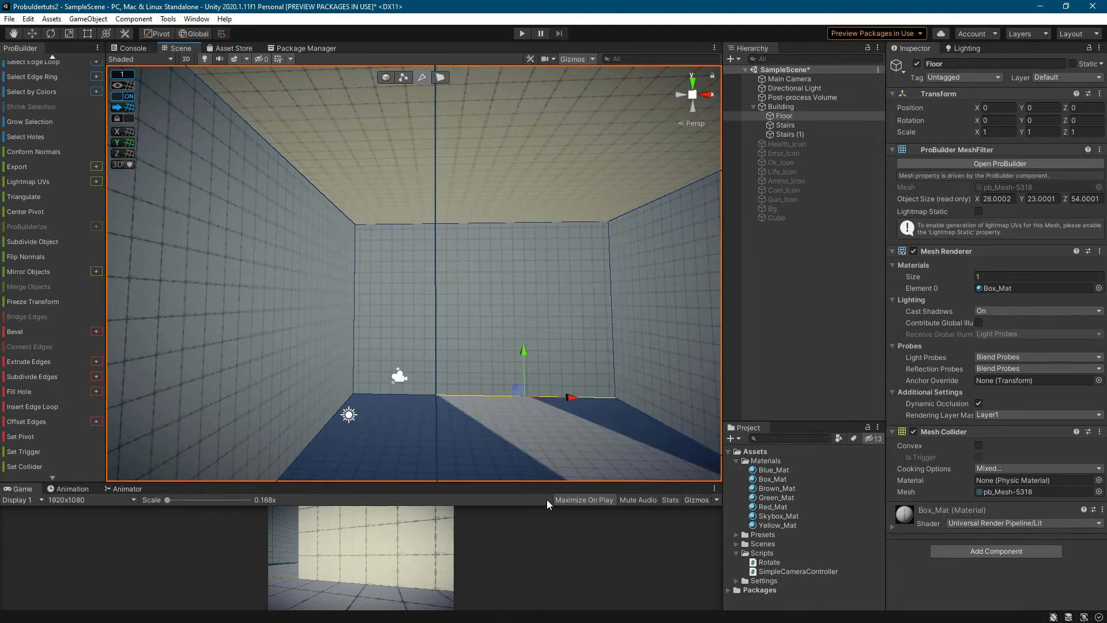
click(32, 406)
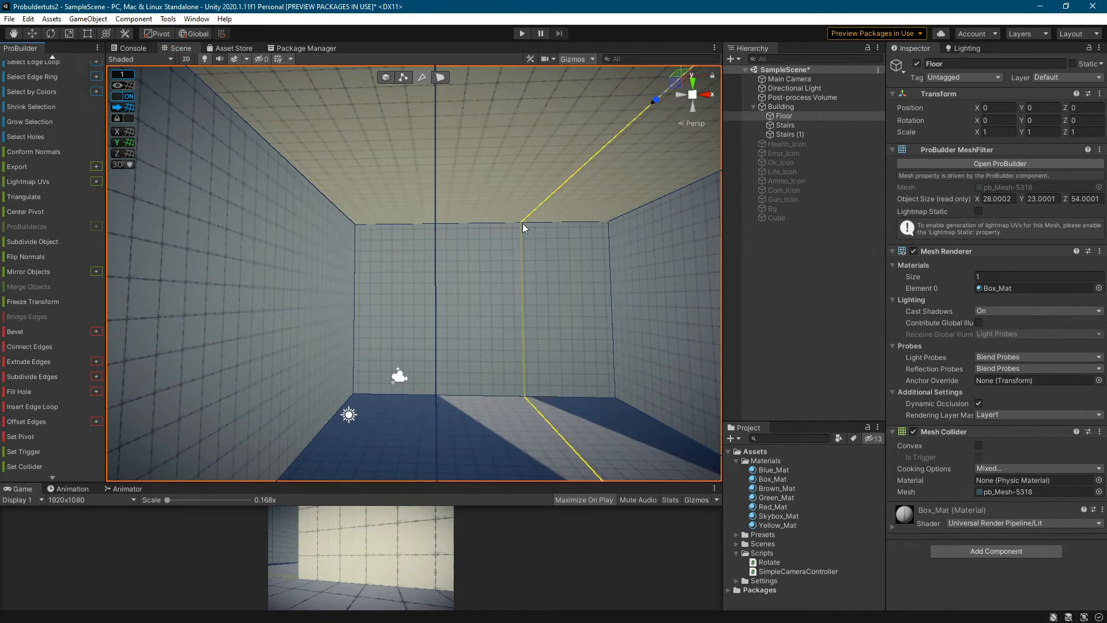
scroll(621, 120, down, 3)
scroll(620, 120, up, 1)
drag(616, 159, 612, 187)
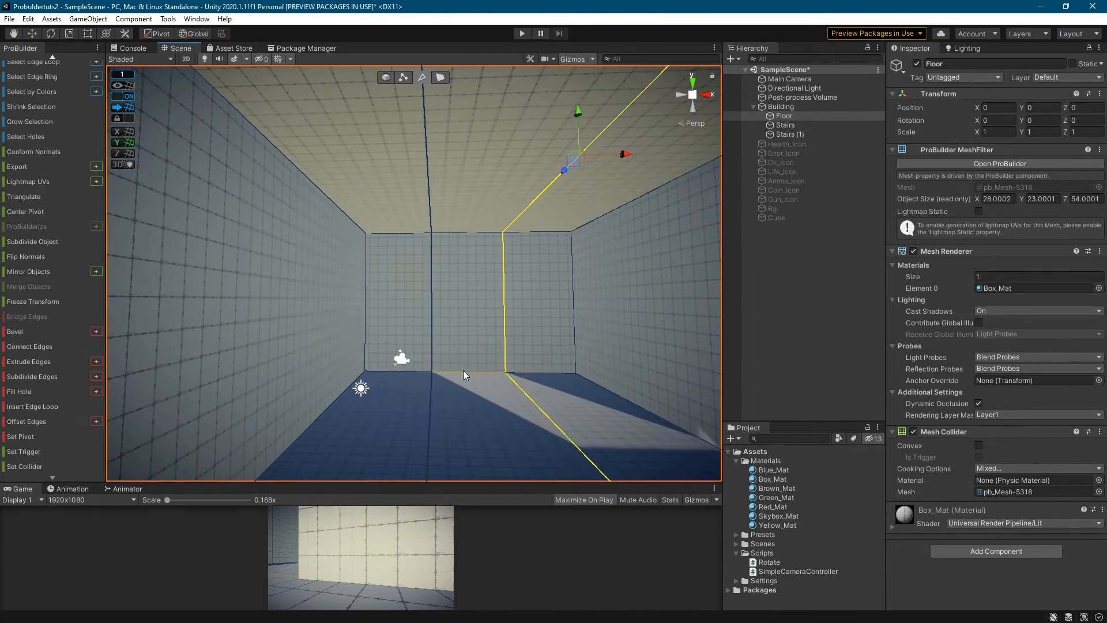
Insert a horizontal edge loop around the interior walls at the height of the doorway's top.
click(431, 323)
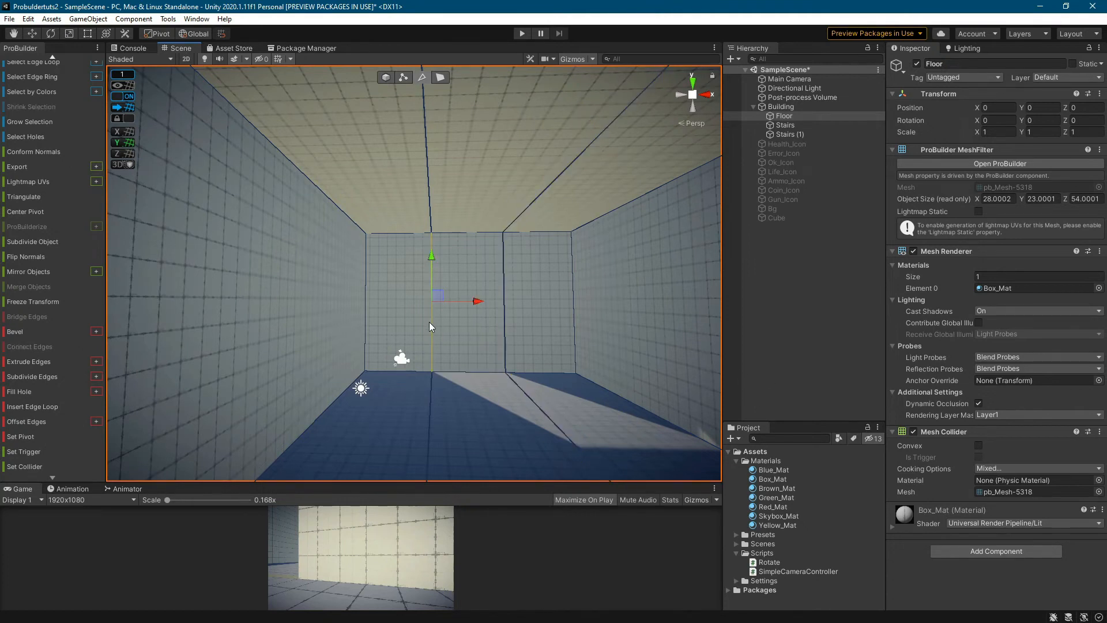
click(26, 407)
mouse_move(536, 258)
mouse_down()
mouse_move(533, 323)
mouse_move(537, 257)
mouse_up()
Delete the inner end-wall face bounded by the new loops to open the doorway through to the outside.
click(440, 77)
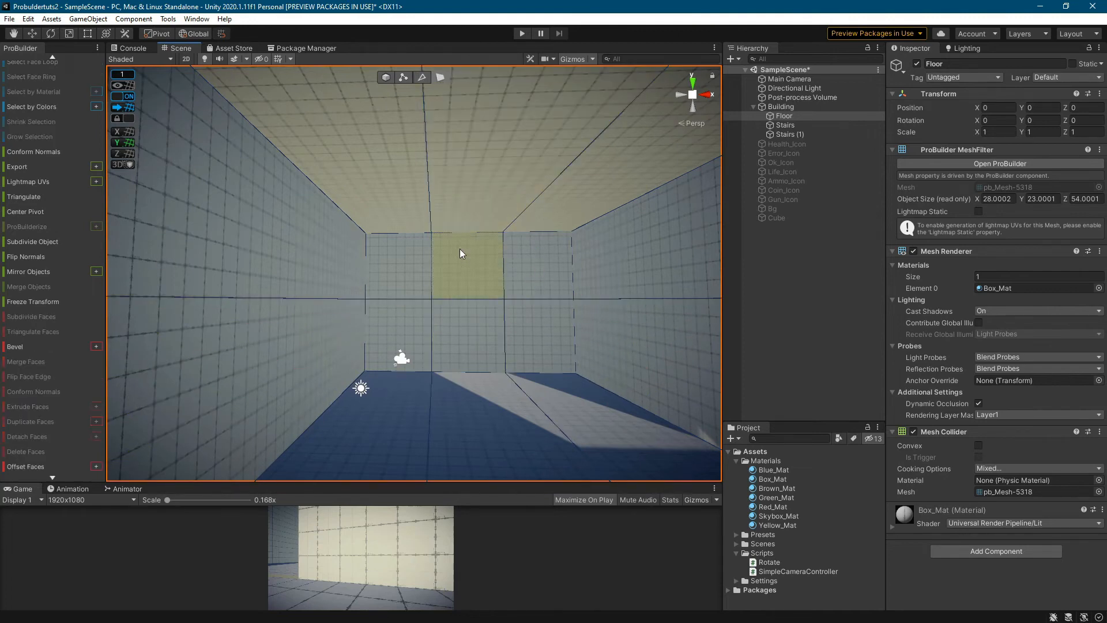
click(466, 316)
shift+click(126, 353)
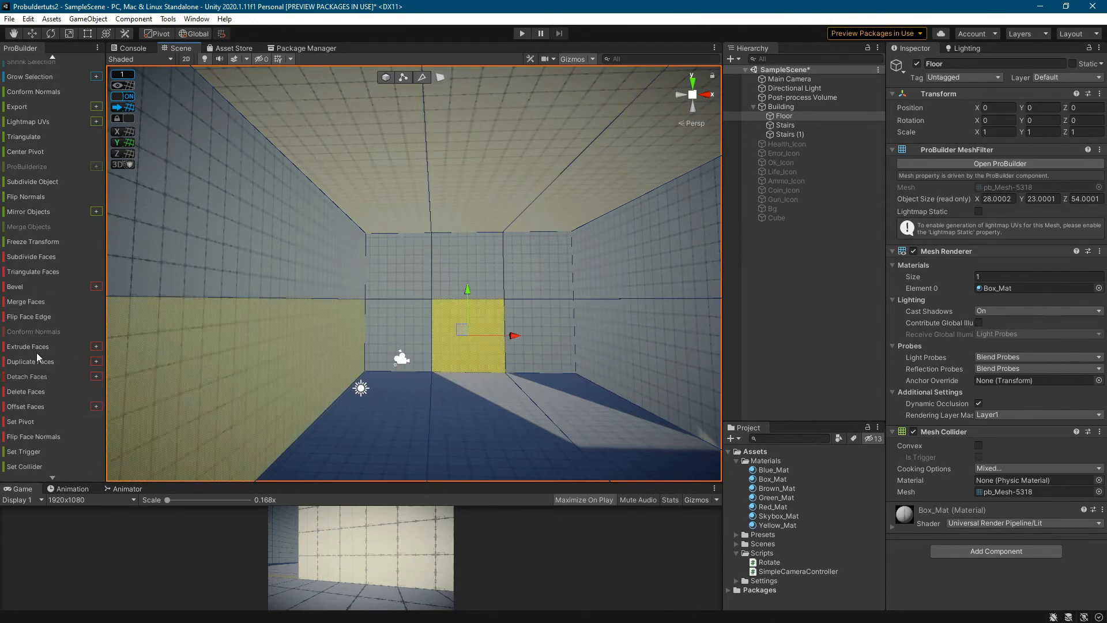
click(36, 391)
Select the edges around the inner doorway opening: both sides, the bottom and the top.
scroll(525, 361, up, 3)
right_drag(525, 361, 567, 442)
scroll(502, 400, up, 3)
right_drag(502, 400, 512, 420)
scroll(512, 419, up, 3)
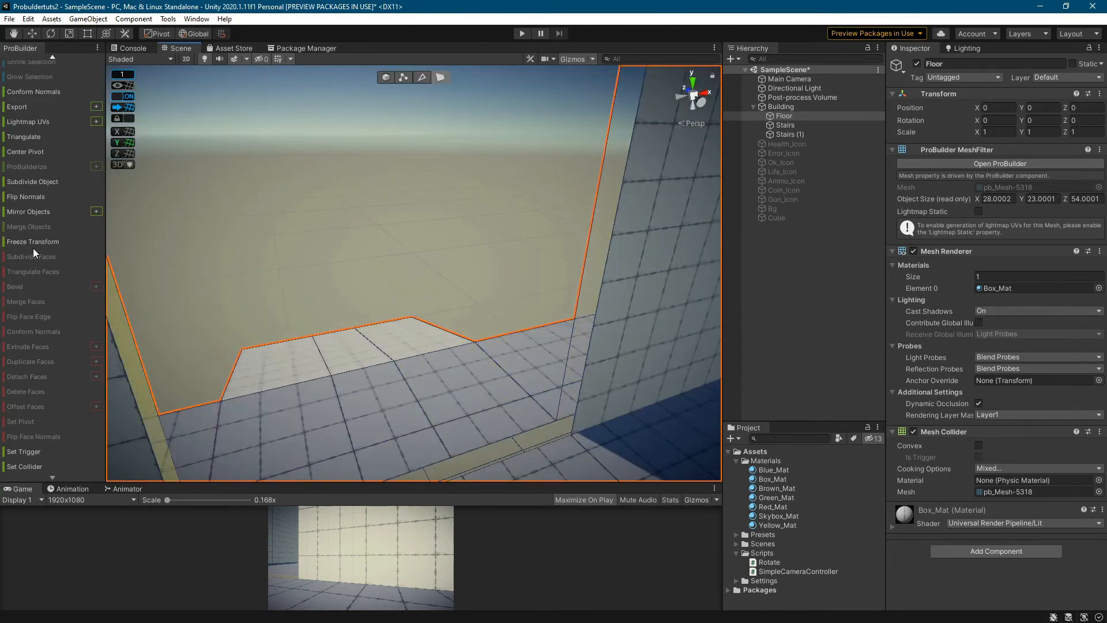
click(422, 79)
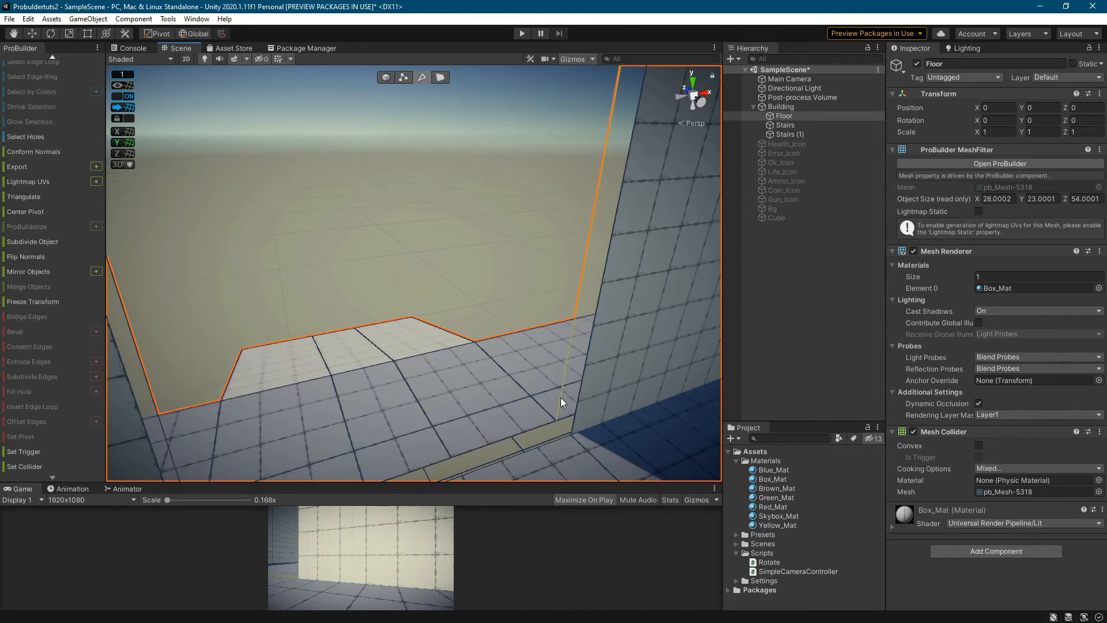
click(577, 408)
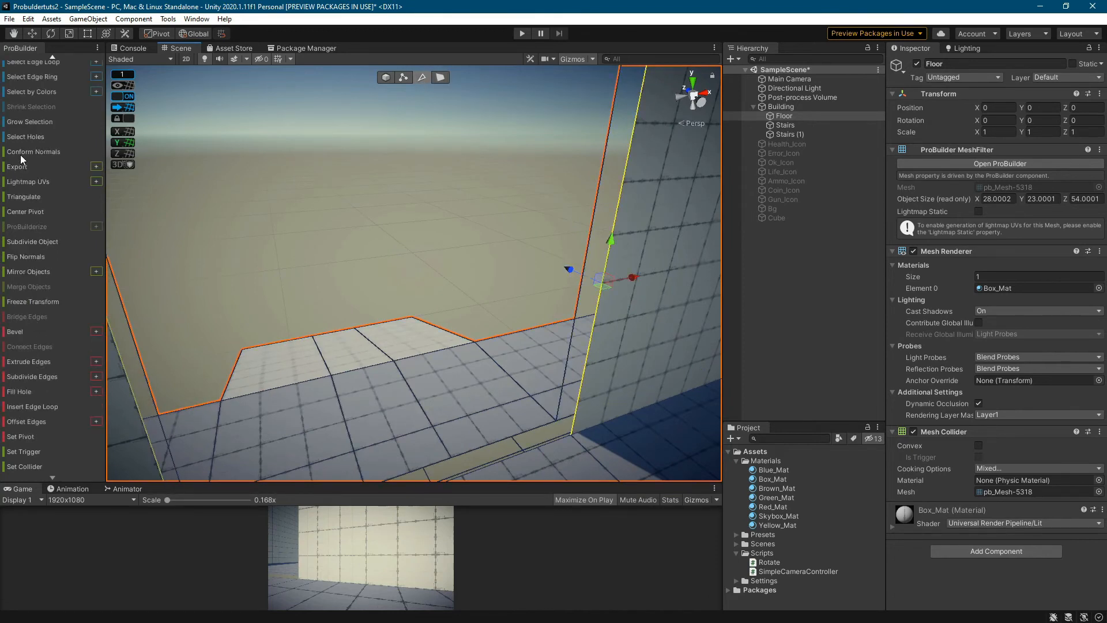
scroll(421, 311, down, 6)
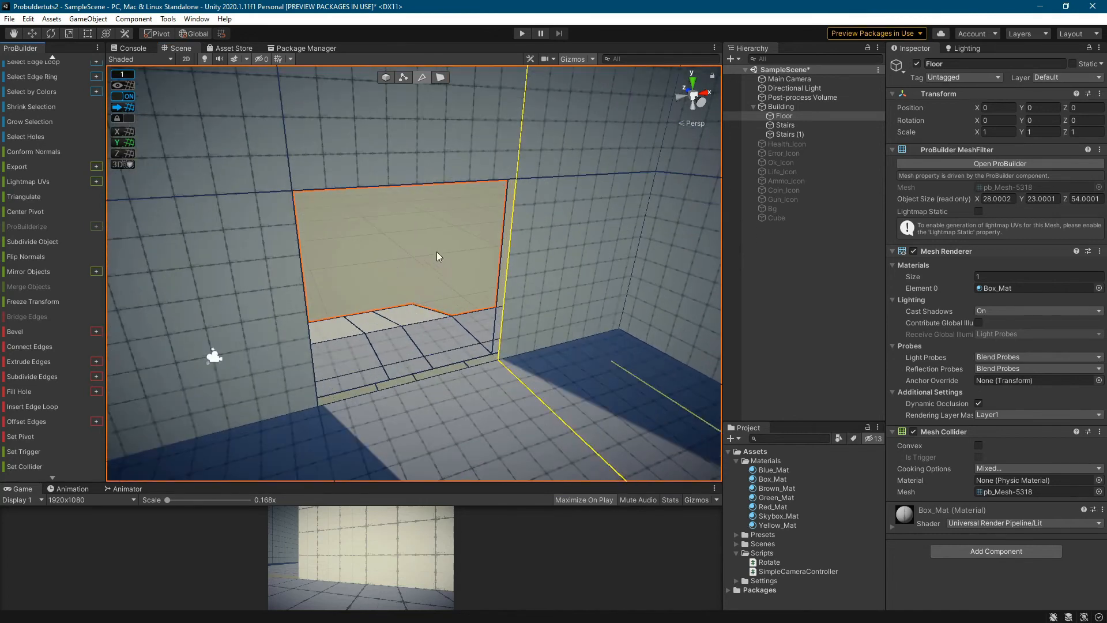
click(524, 268)
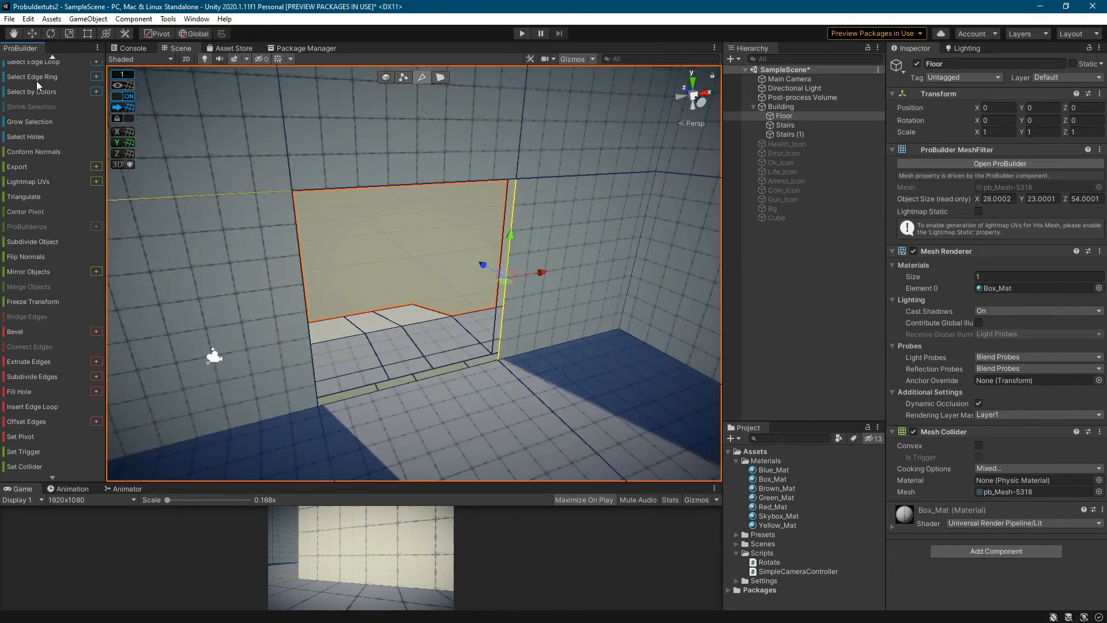
click(319, 400)
shift+click(337, 401)
shift+click(500, 346)
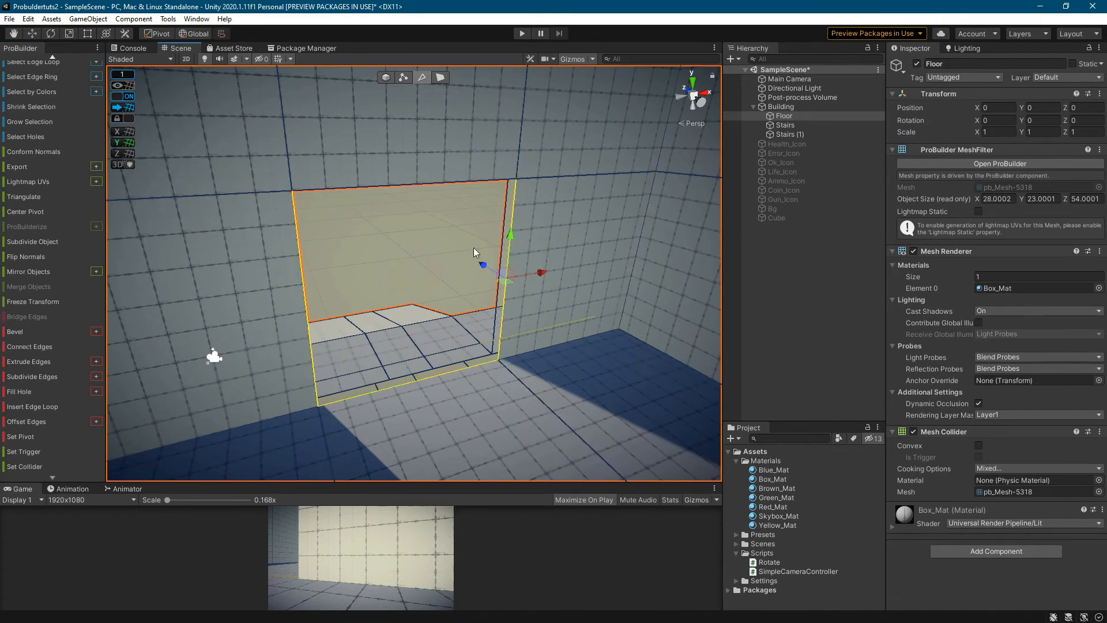
shift+click(493, 181)
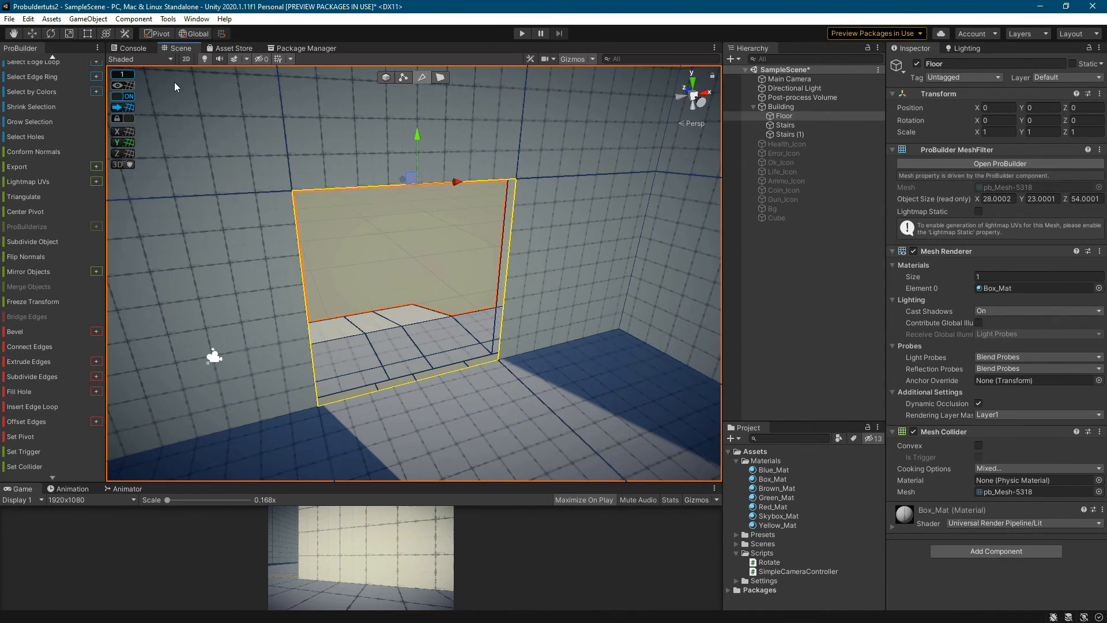
Set the grid snap value to 0.5 and extrude the selected doorway edges along Z to meet the outer wall.
click(122, 74)
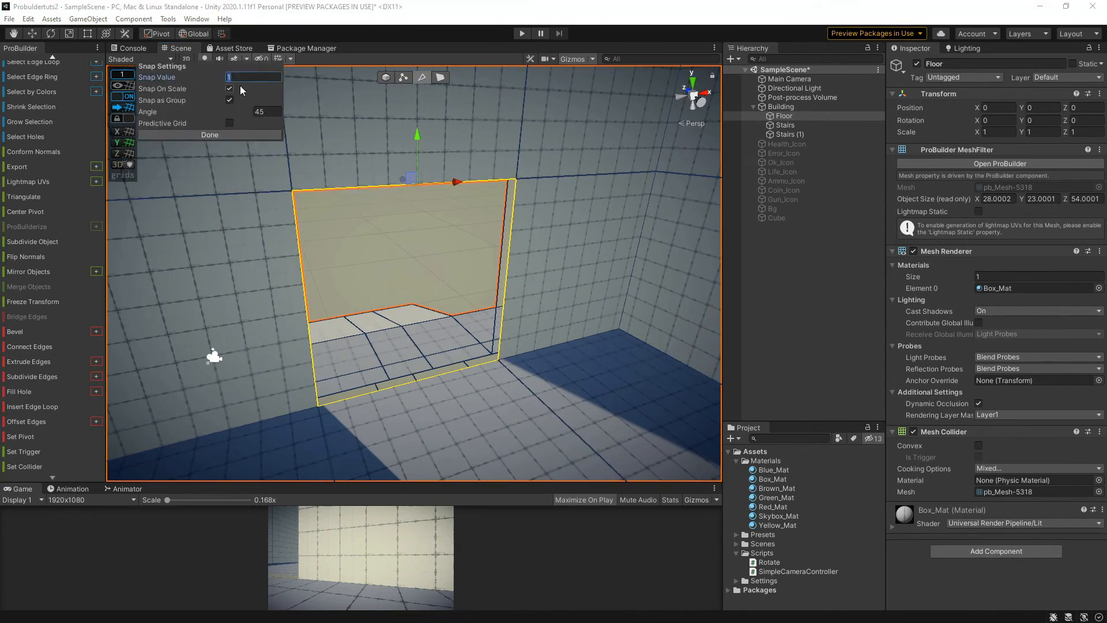
text(,5)
click(210, 134)
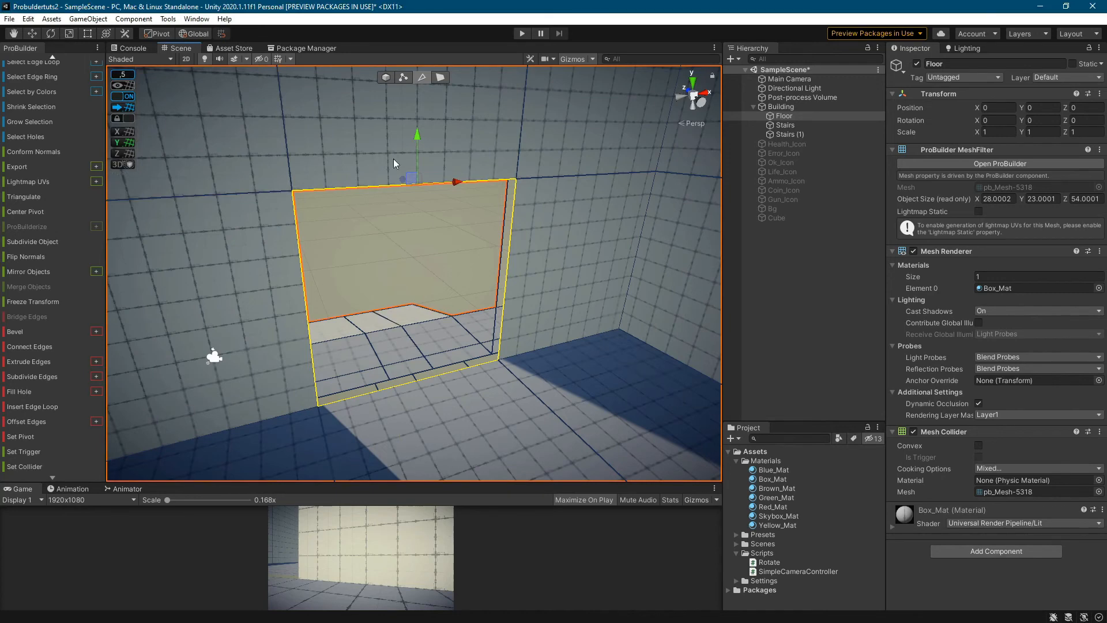
shift+drag(398, 183, 392, 182)
scroll(484, 348, up, 5)
mouse_move(485, 349)
right_down()
mouse_move(531, 383)
mouse_move(393, 348)
mouse_move(469, 371)
mouse_move(447, 358)
mouse_move(486, 364)
right_up()
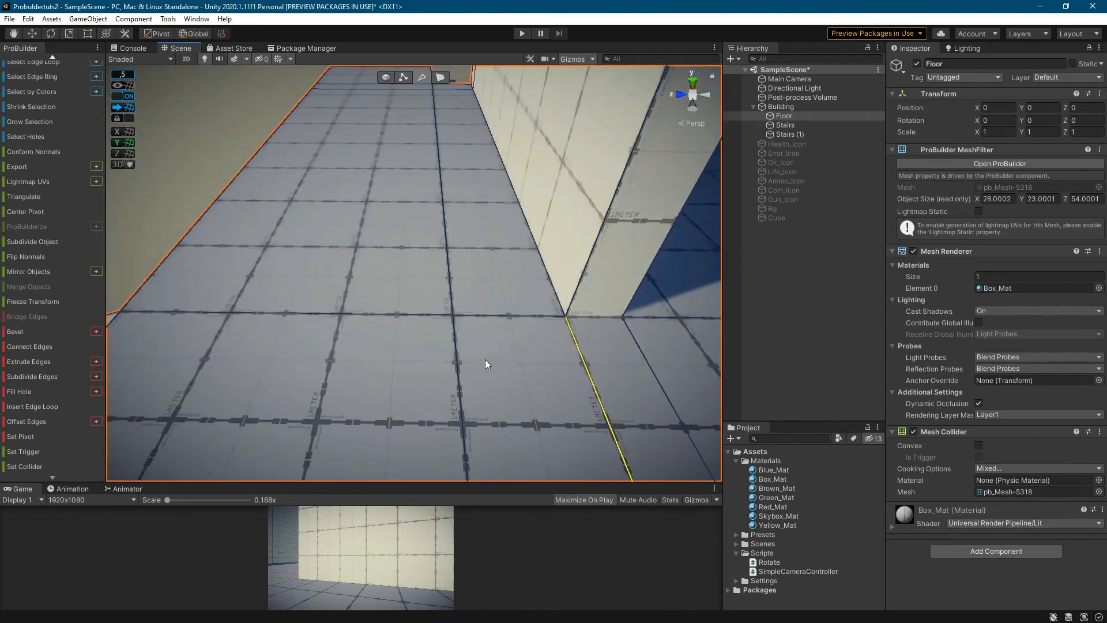
Weld the overlapping vertices at a bottom outer corner of the doorway and check the joined vertex.
click(403, 76)
click(580, 334)
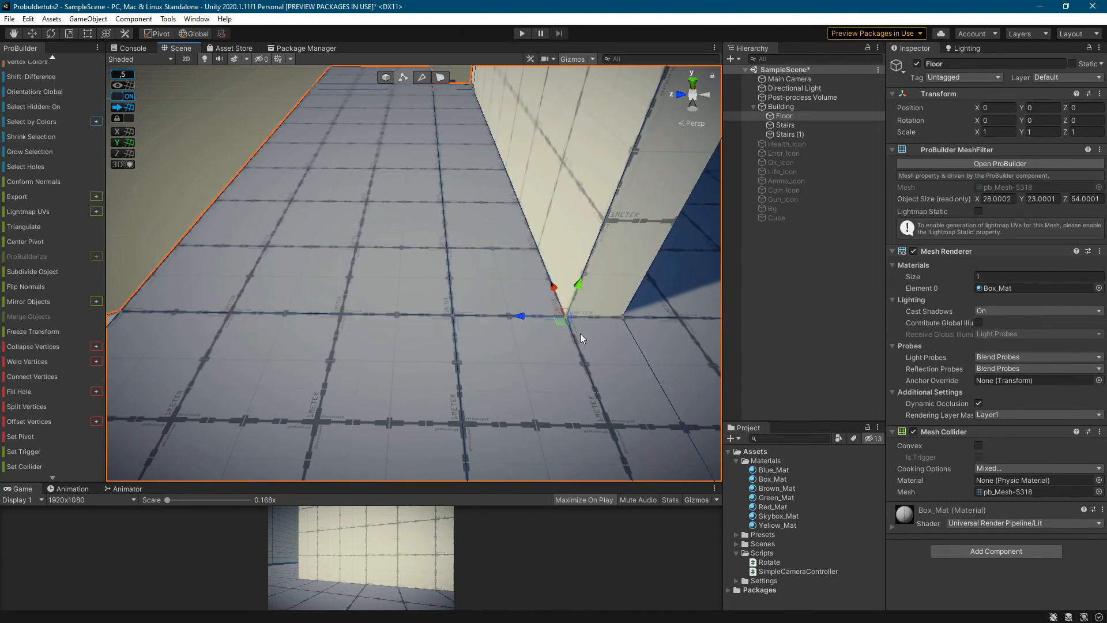
right_drag(183, 353, 359, 354)
mouse_move(252, 382)
mouse_down()
mouse_move(276, 366)
mouse_move(255, 376)
mouse_up()
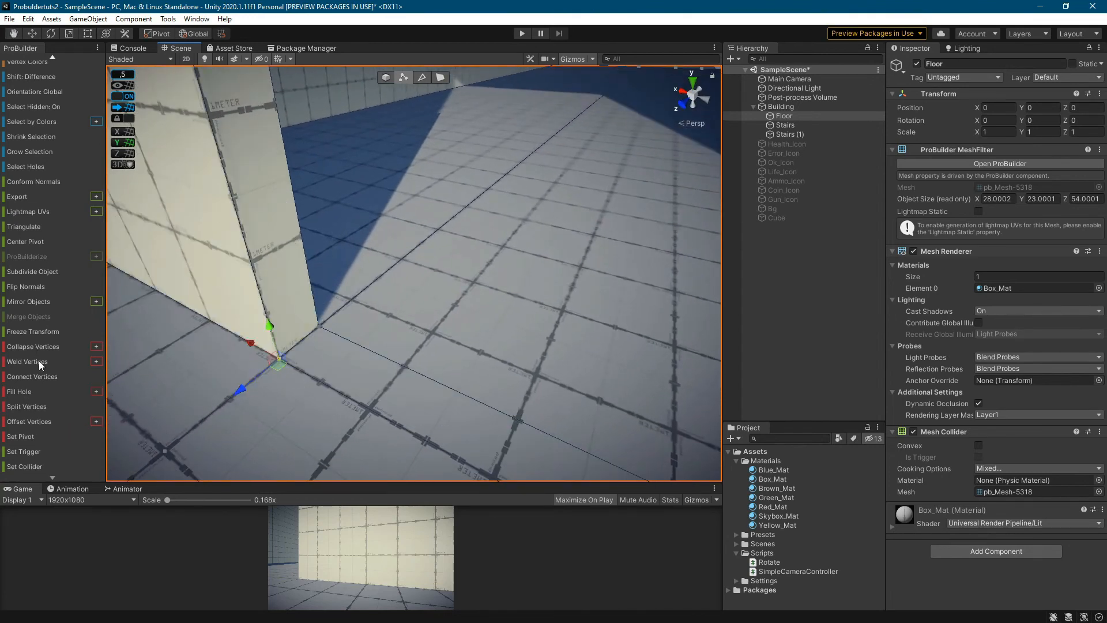
click(269, 390)
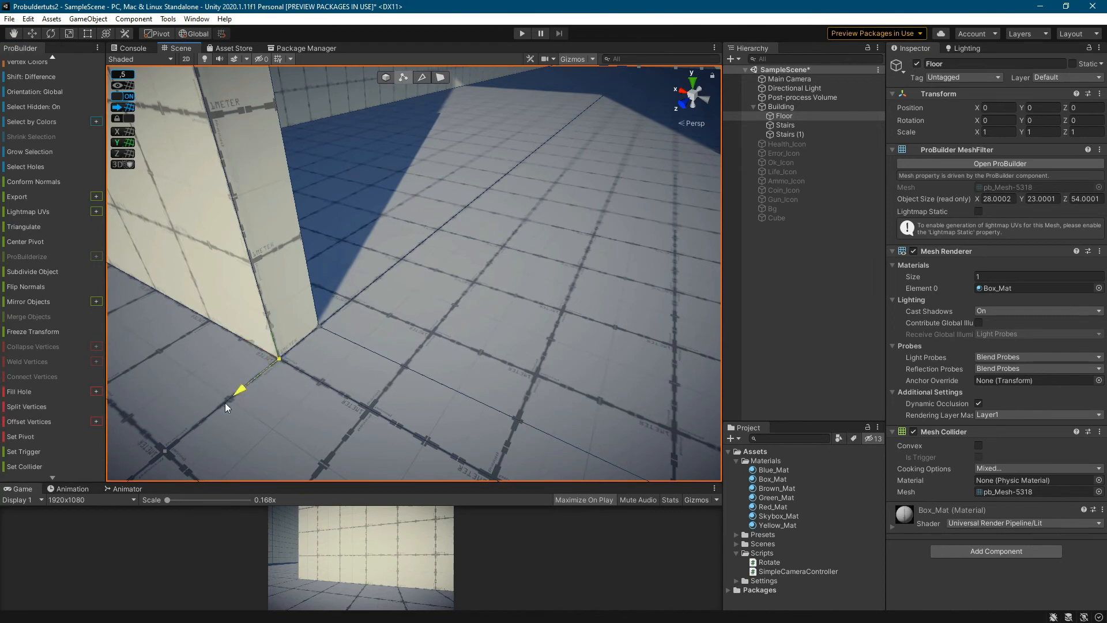
right_drag(252, 378, 510, 347)
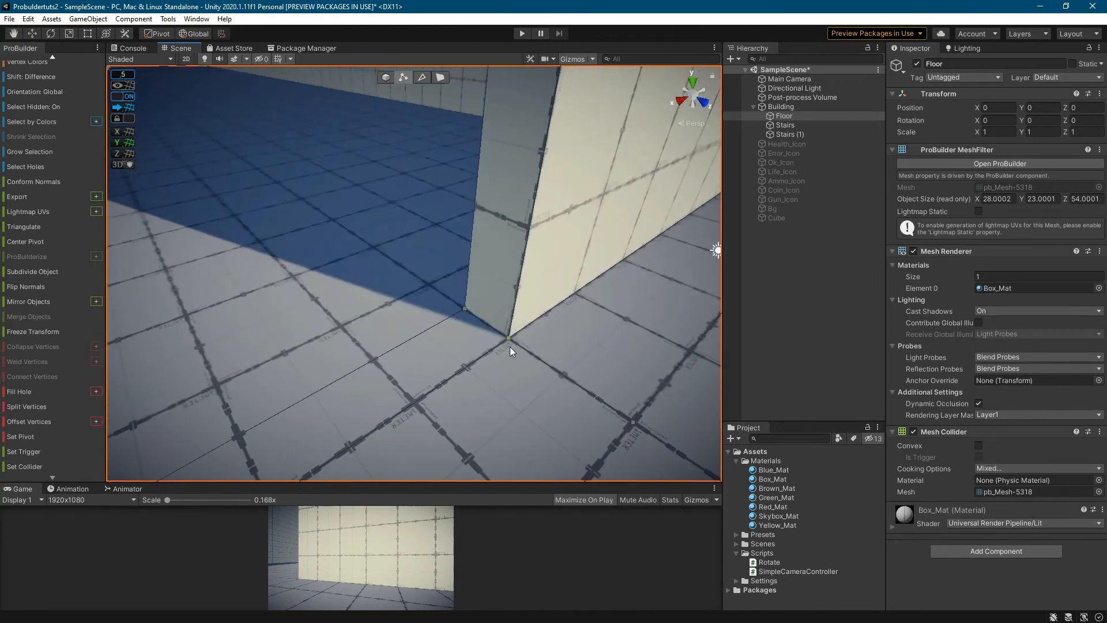
Weld the overlapping vertices at the doorway's other bottom outer corner, testing the joint with a vertex move and undoing that move.
click(518, 354)
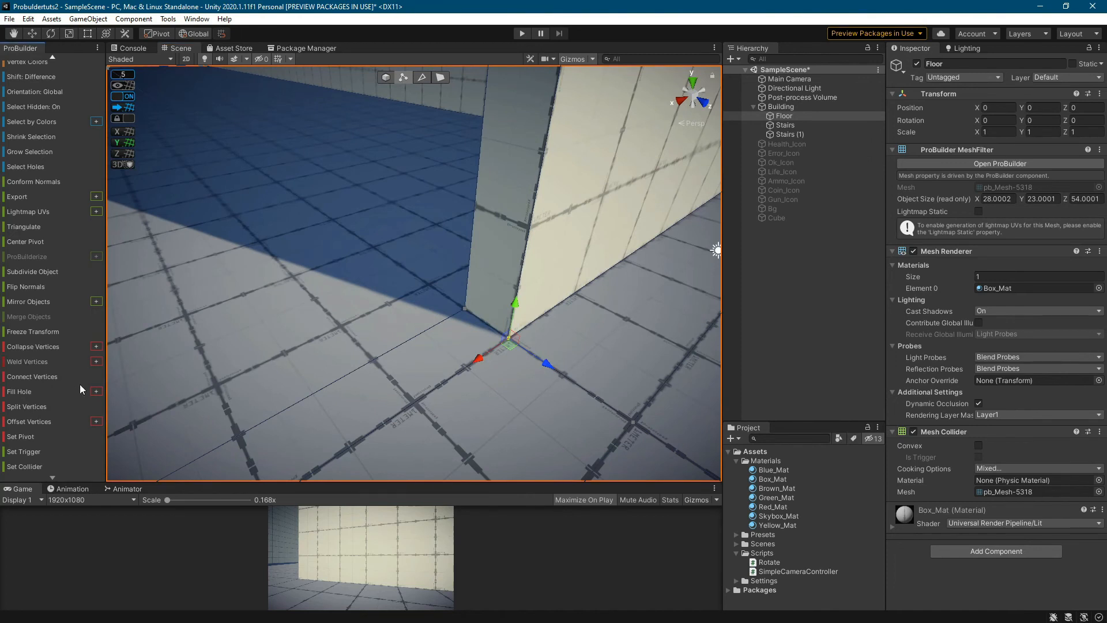
drag(478, 359, 558, 372)
key(ctrl+z)
key(ctrl+z)
click(508, 343)
drag(496, 353, 503, 316)
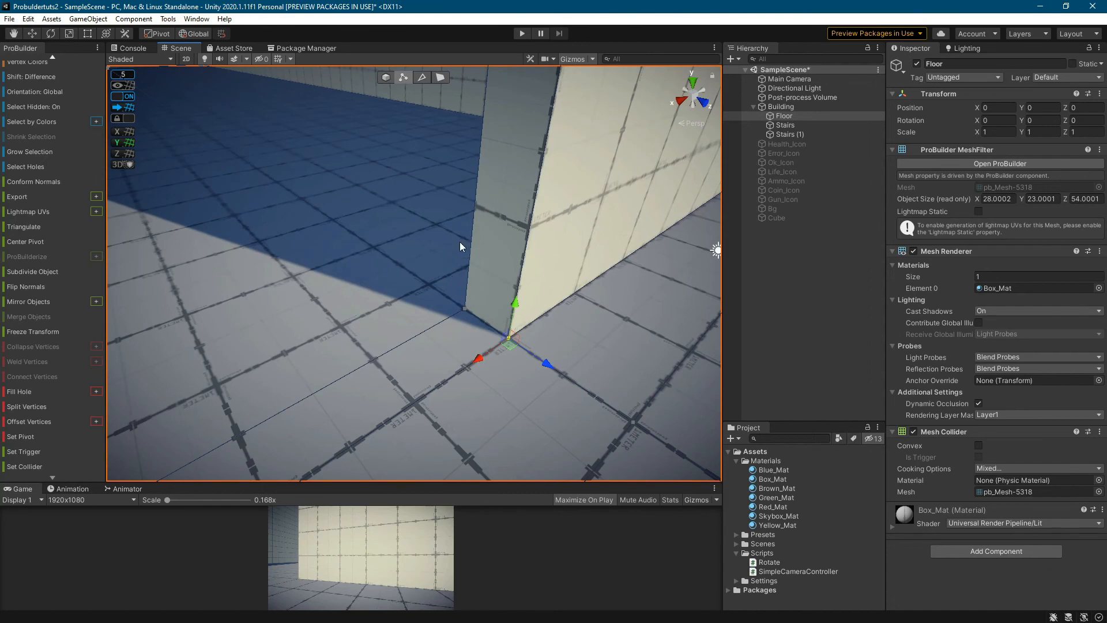
Weld the overlapping vertices at one upper outer corner of the doorway.
middle_drag(459, 241, 434, 180)
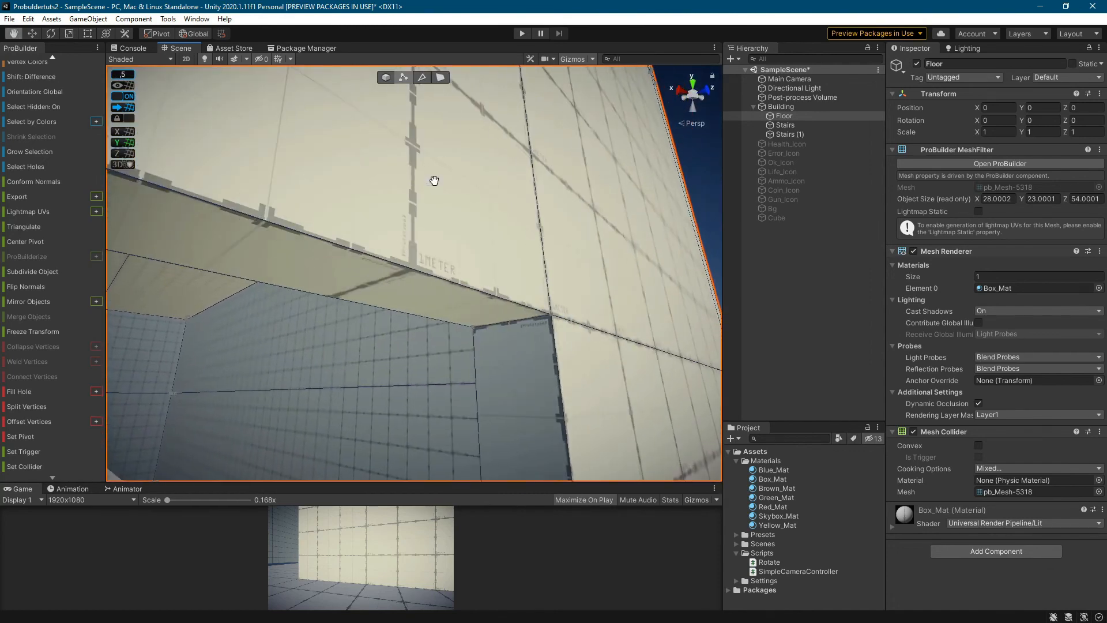
click(557, 322)
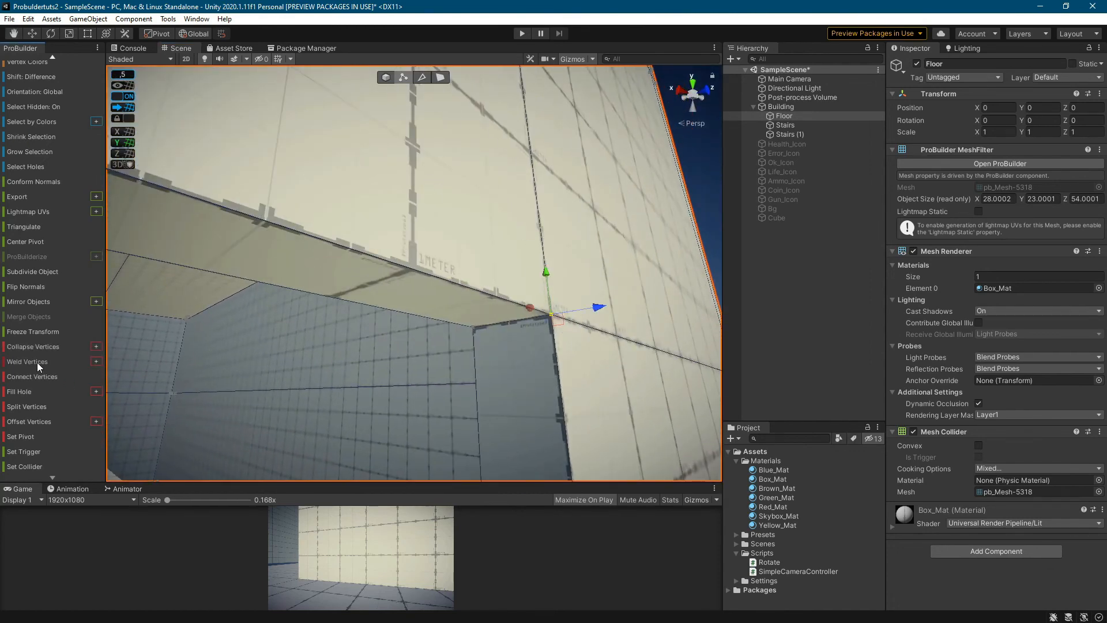
click(558, 315)
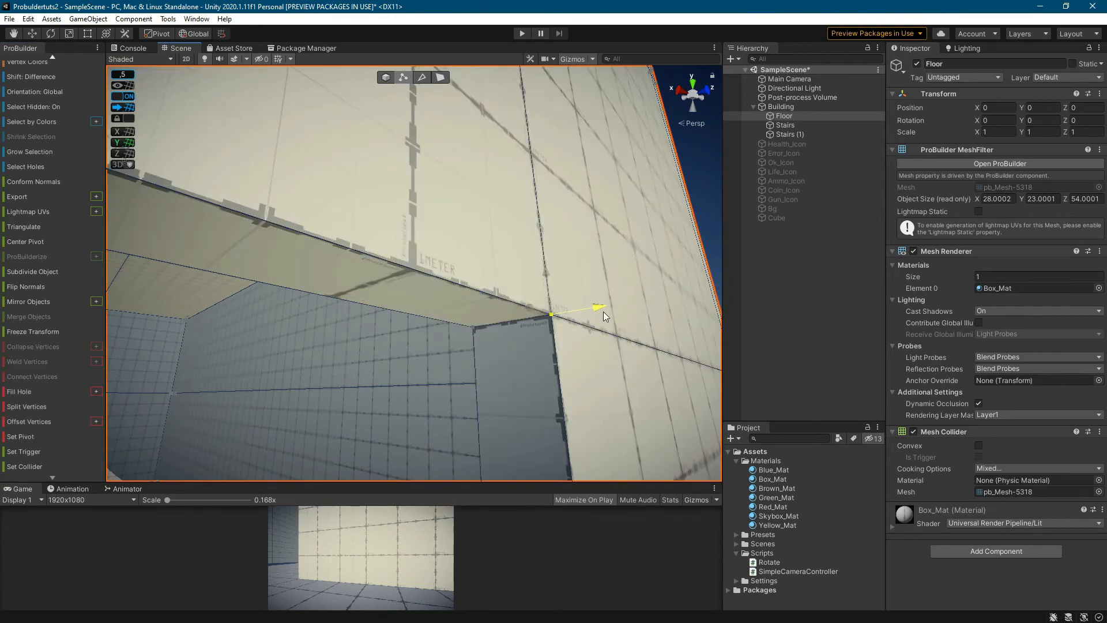
Weld the overlapping vertices at the opposite upper outer corner of the doorway and check the joined vertex.
alt+drag(600, 313, 376, 295)
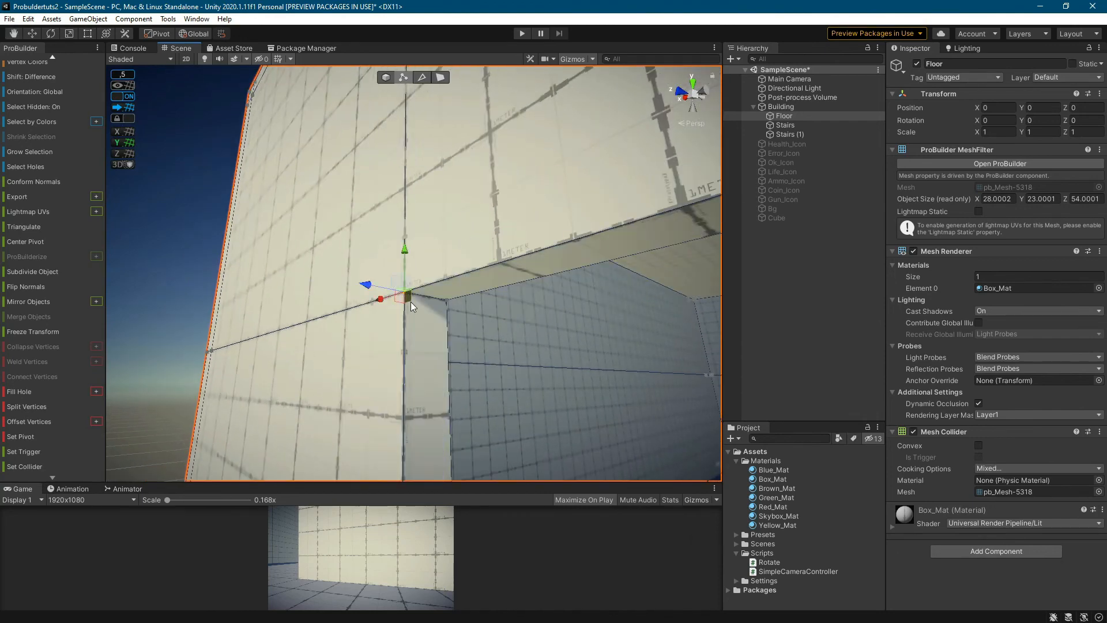
alt+drag(366, 352, 406, 344)
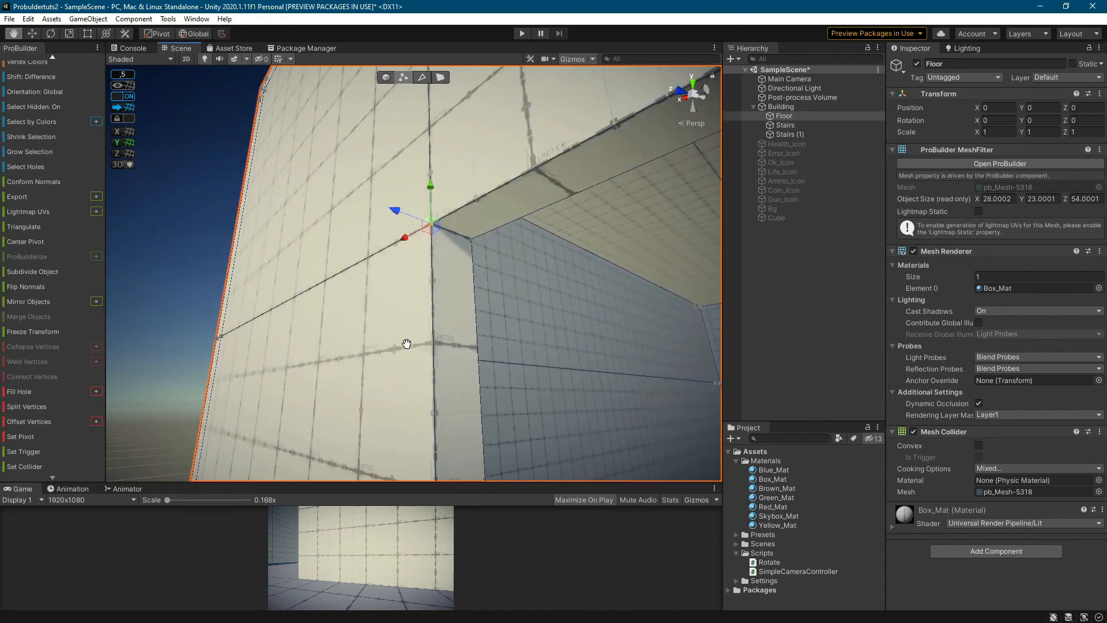
click(430, 270)
click(445, 213)
mouse_move(396, 217)
mouse_down()
mouse_move(423, 221)
mouse_move(369, 216)
mouse_move(382, 216)
mouse_up()
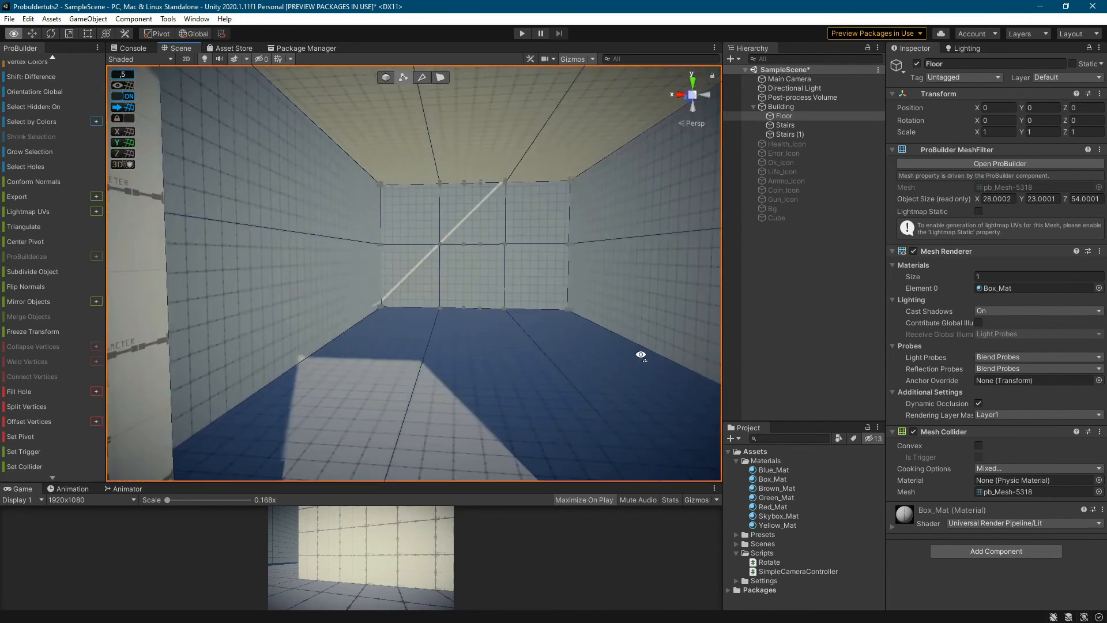
Examine the finished doorway and its wall thickness from inside the building and from outside above the entrance ramp.
scroll(467, 365, down, 3)
scroll(467, 365, up, 3)
key(w)
right_drag(538, 329, 542, 458)
scroll(431, 428, up, 3)
right_drag(385, 368, 998, 336)
key(w)
right_drag(521, 344, 413, 359)
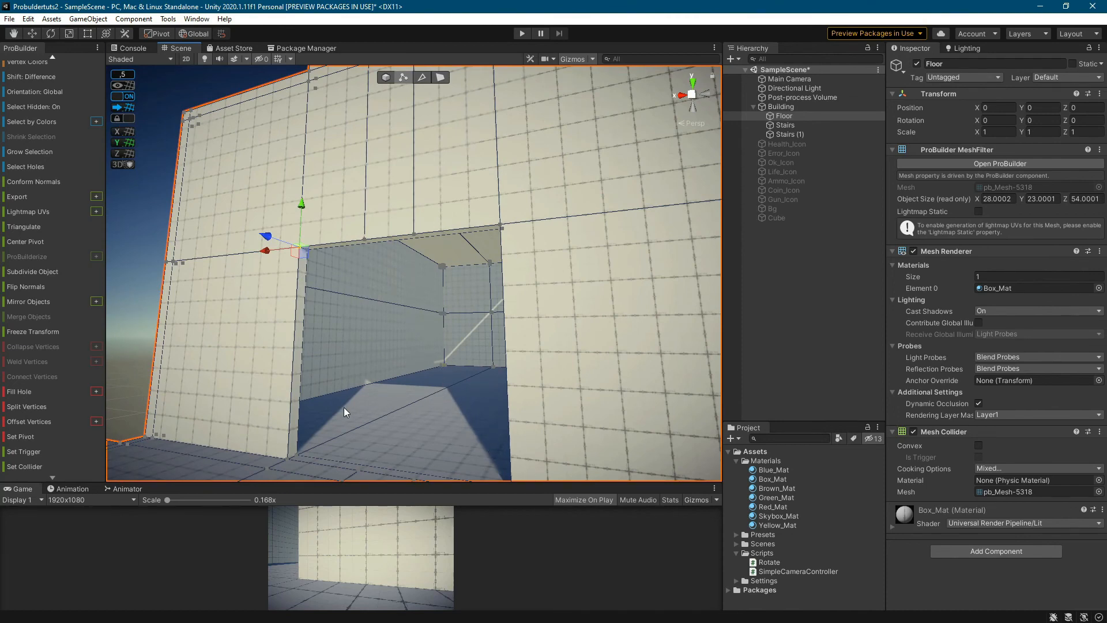
right_drag(344, 407, 432, 394)
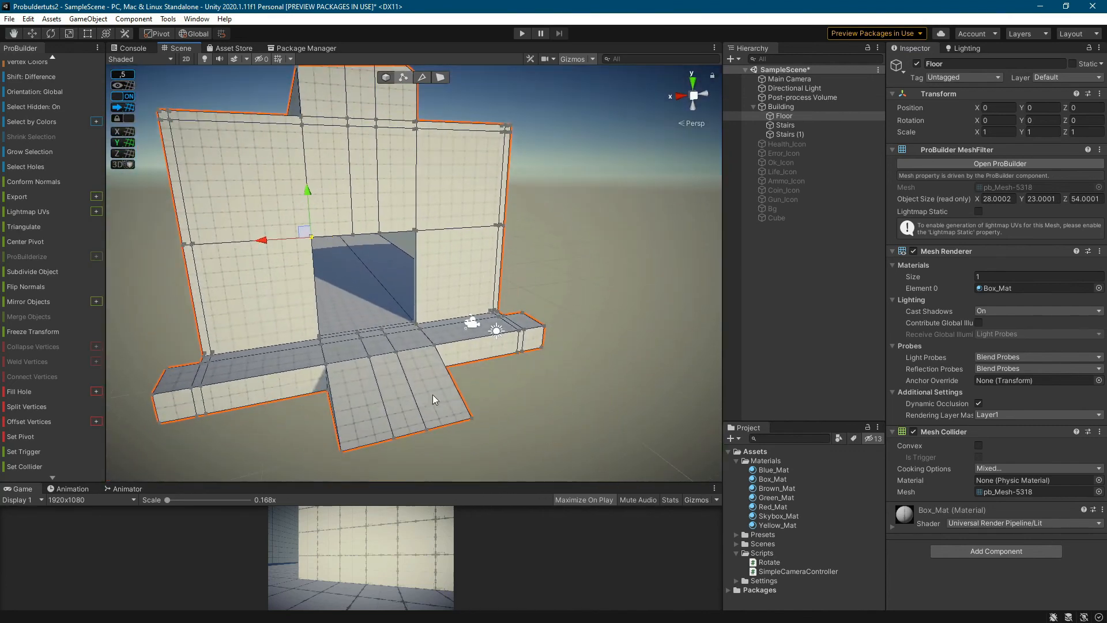
middle_drag(433, 395, 477, 408)
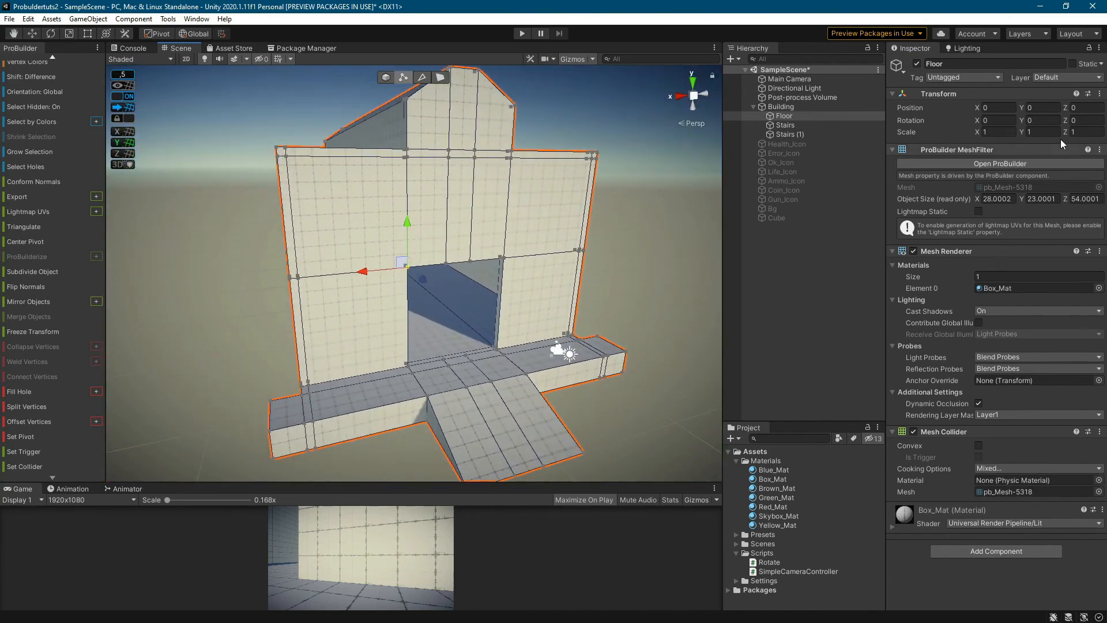
Mark the Building object and all its children as static, and move the selection off the building.
click(780, 108)
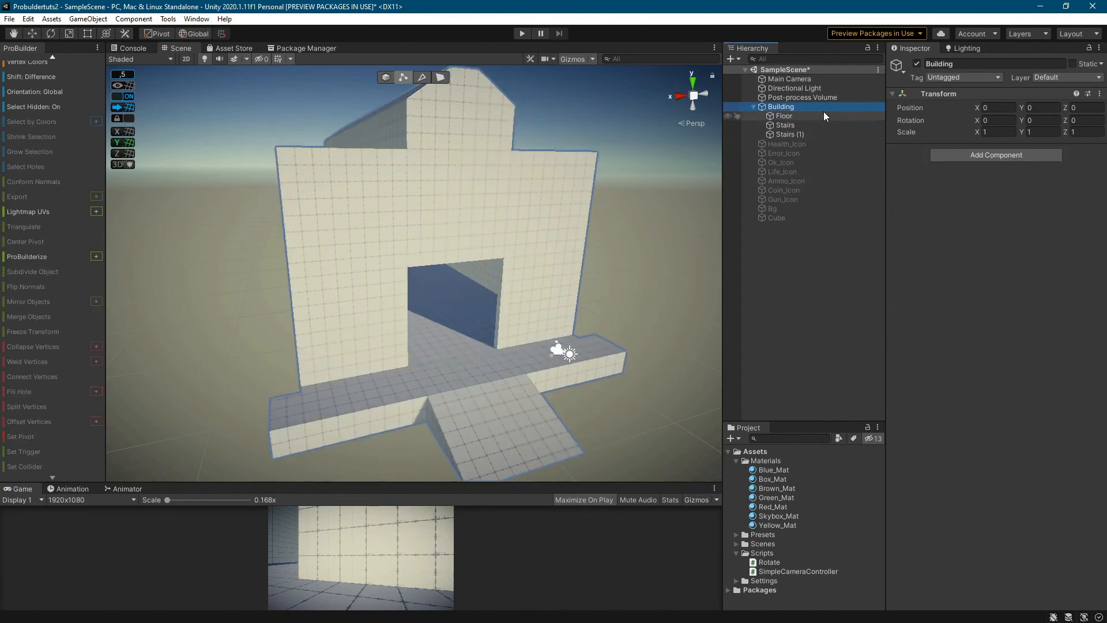
click(1072, 64)
click(507, 340)
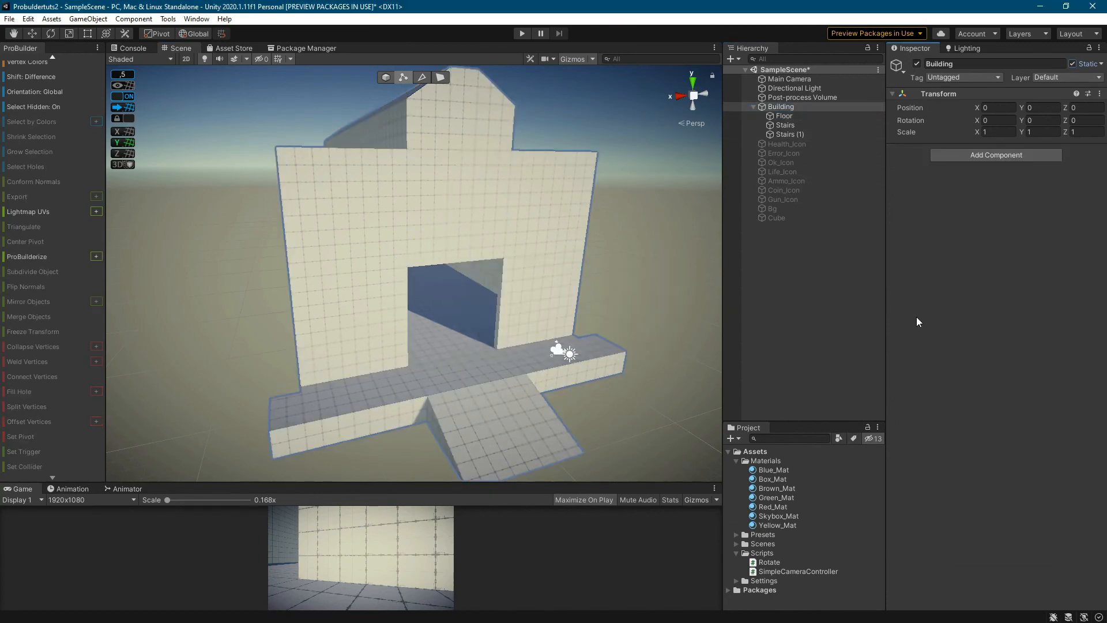
key(Up)
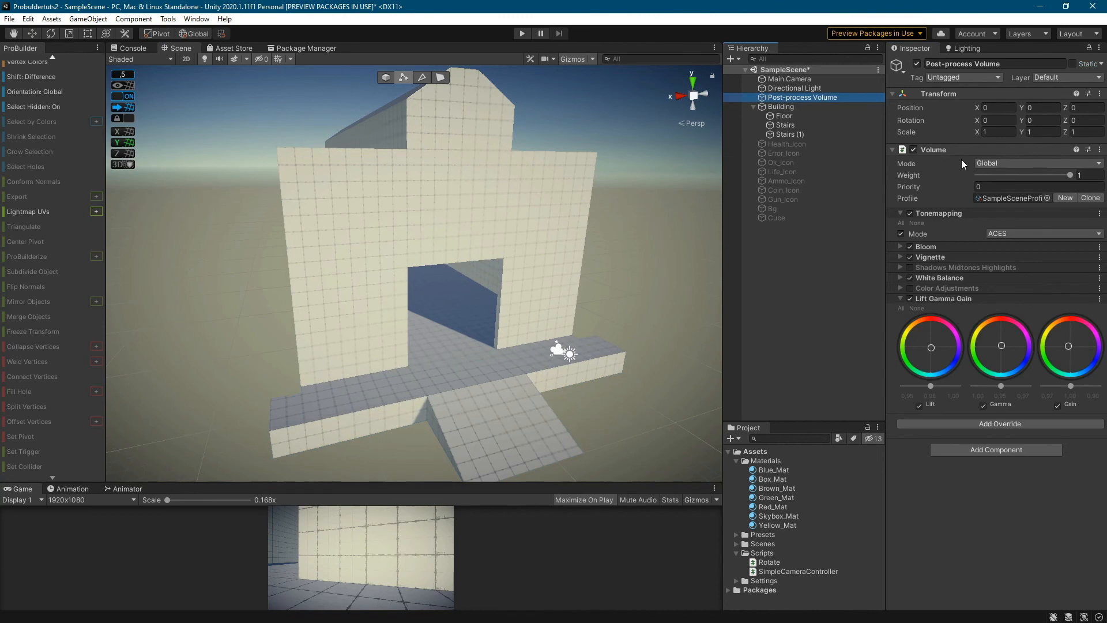
Clear the scene's baked lighting data and generate the lighting again.
click(964, 49)
click(1097, 554)
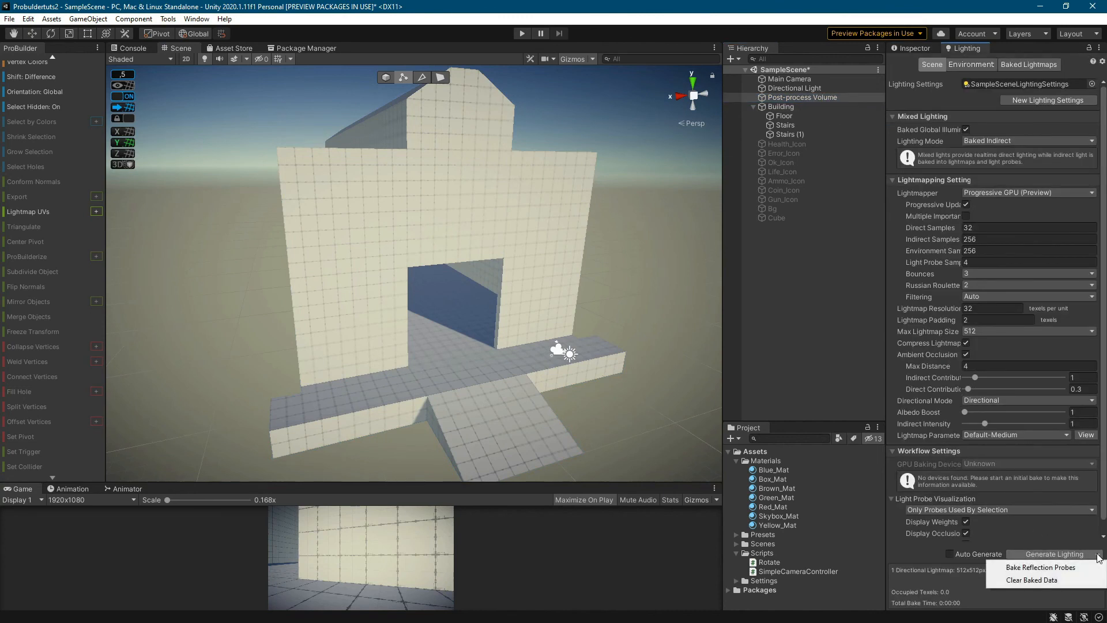
click(1056, 581)
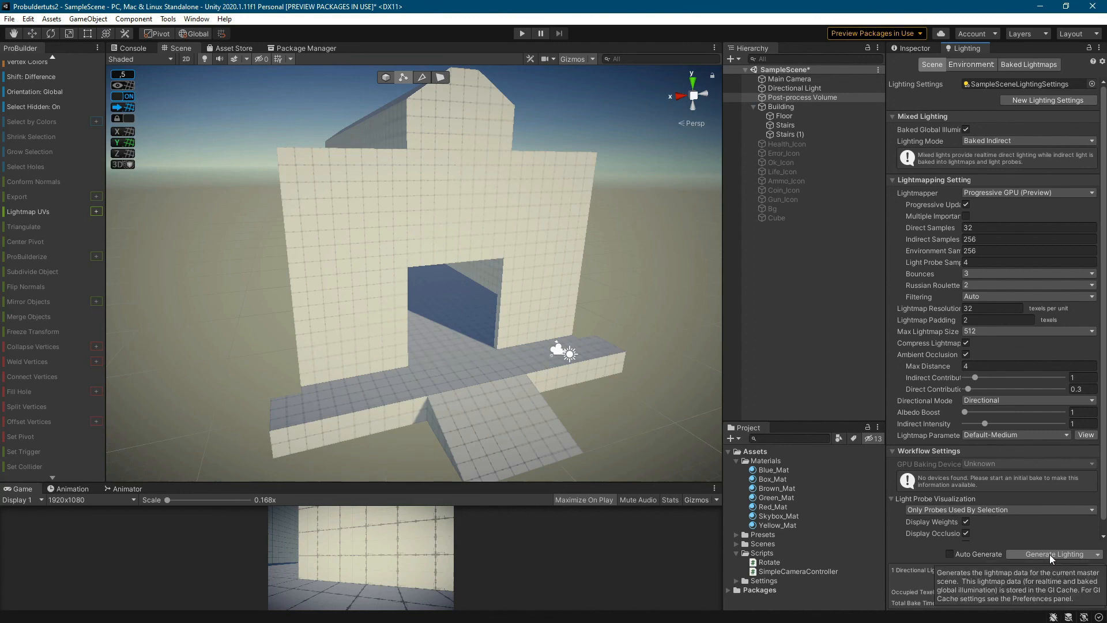
click(1049, 555)
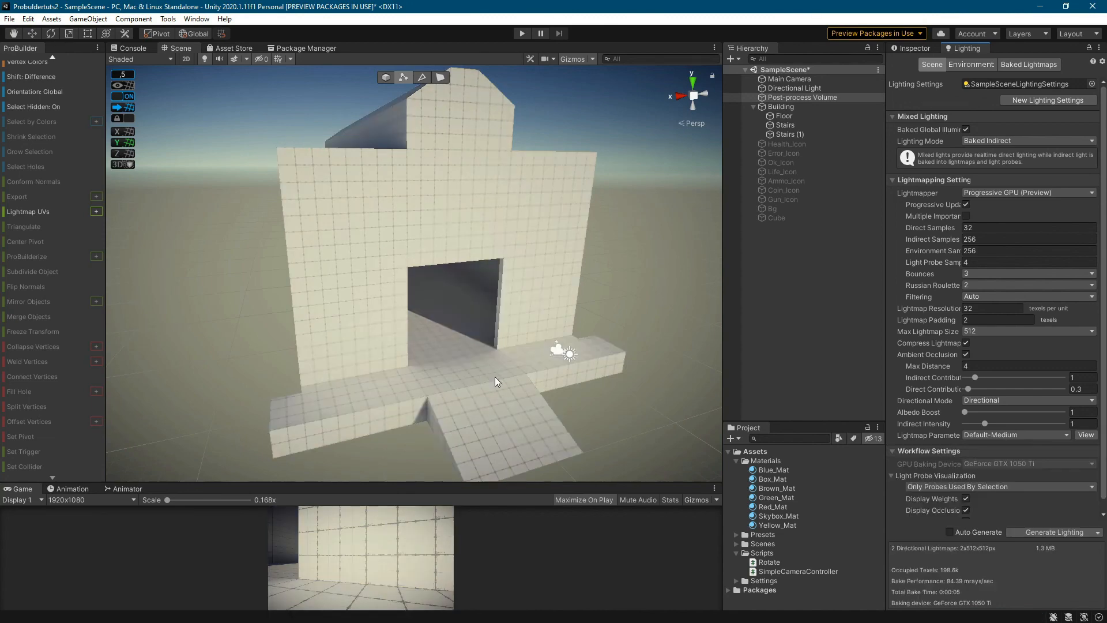
Inspect the baked lighting through the doorway, inside the hall and around the building's exterior.
right_drag(496, 377, 446, 325)
middle_drag(447, 324, 512, 302)
scroll(427, 278, up, 2)
scroll(513, 302, up, 8)
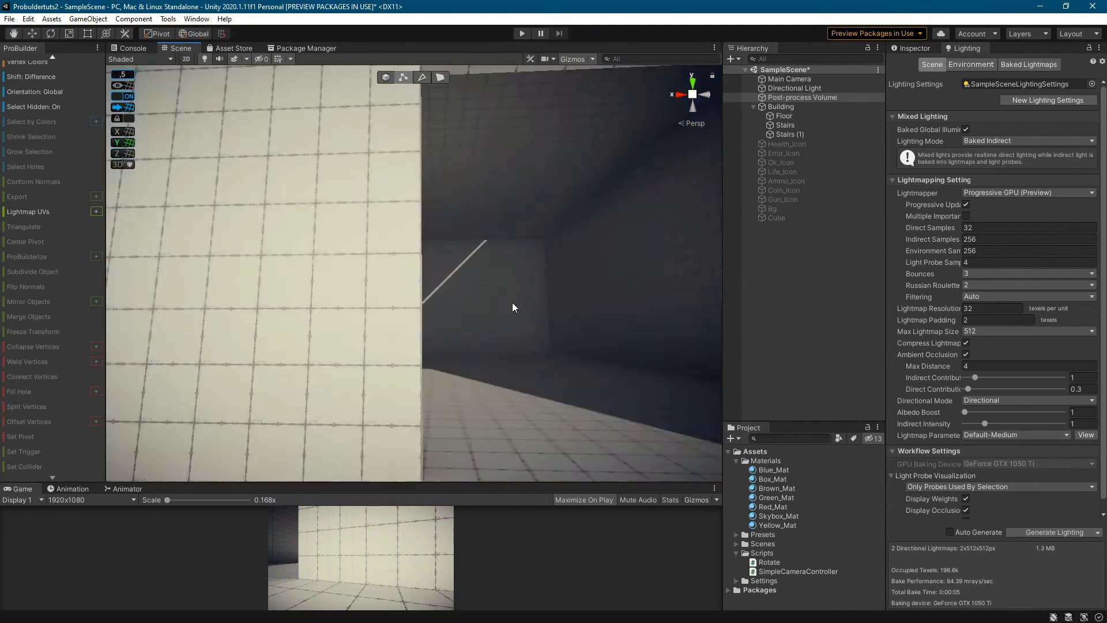
scroll(543, 318, up, 5)
right_drag(572, 316, 1084, 349)
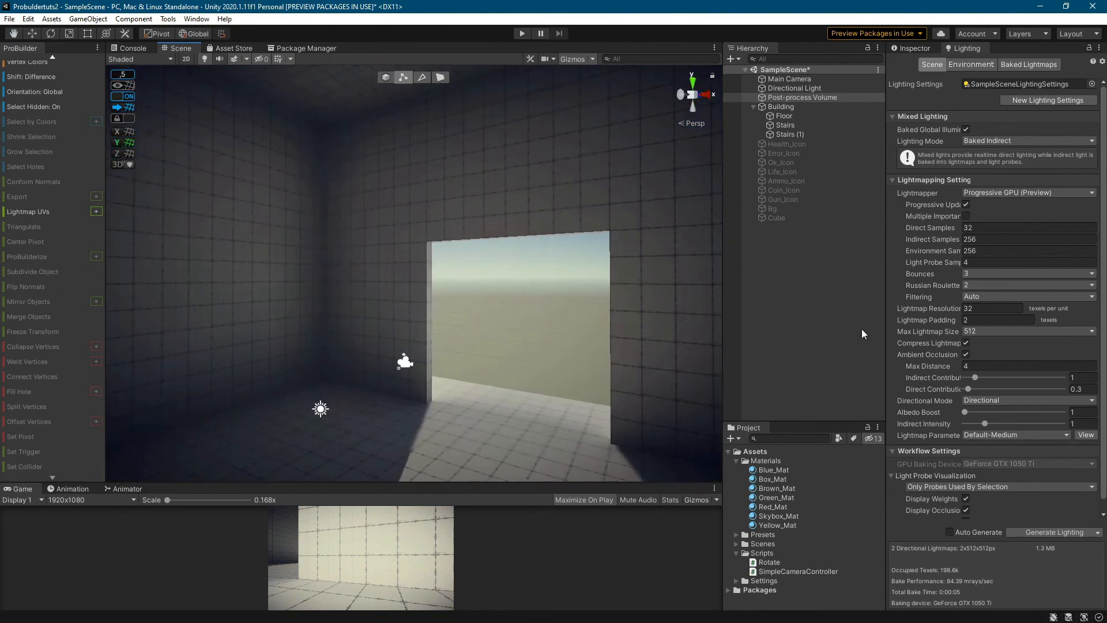
scroll(712, 312, up, 2)
scroll(681, 303, up, 6)
right_drag(623, 305, 322, 355)
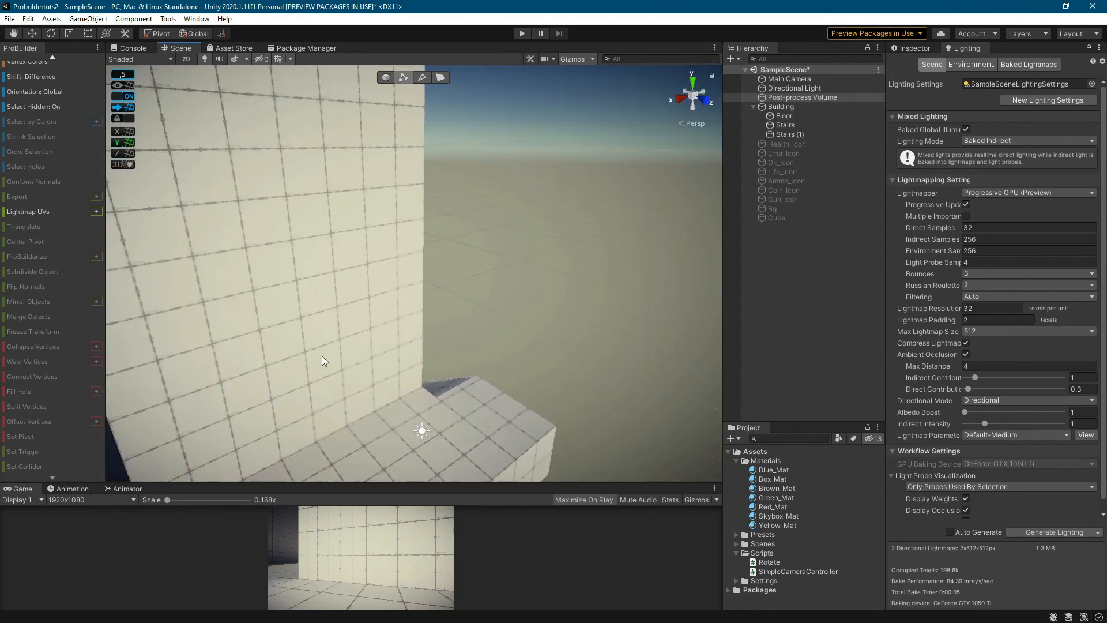
scroll(346, 323, down, 5)
scroll(370, 293, down, 2)
right_drag(370, 293, 348, 278)
middle_drag(369, 245, 397, 301)
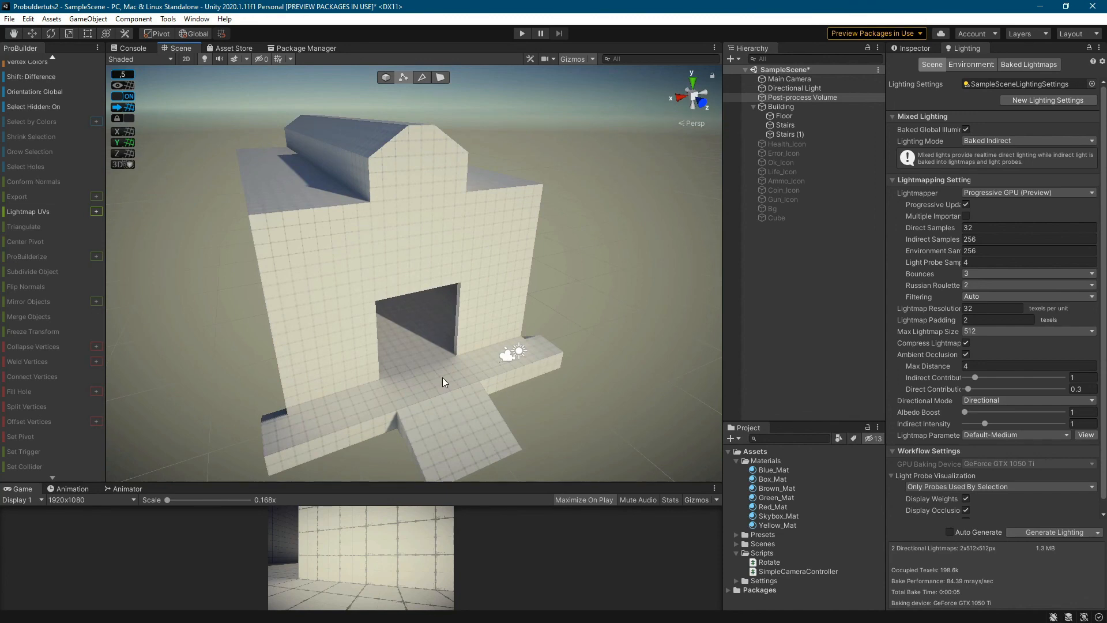
mouse_move(442, 378)
right_down()
mouse_move(440, 390)
mouse_move(452, 381)
right_up()
middle_drag(450, 371, 466, 349)
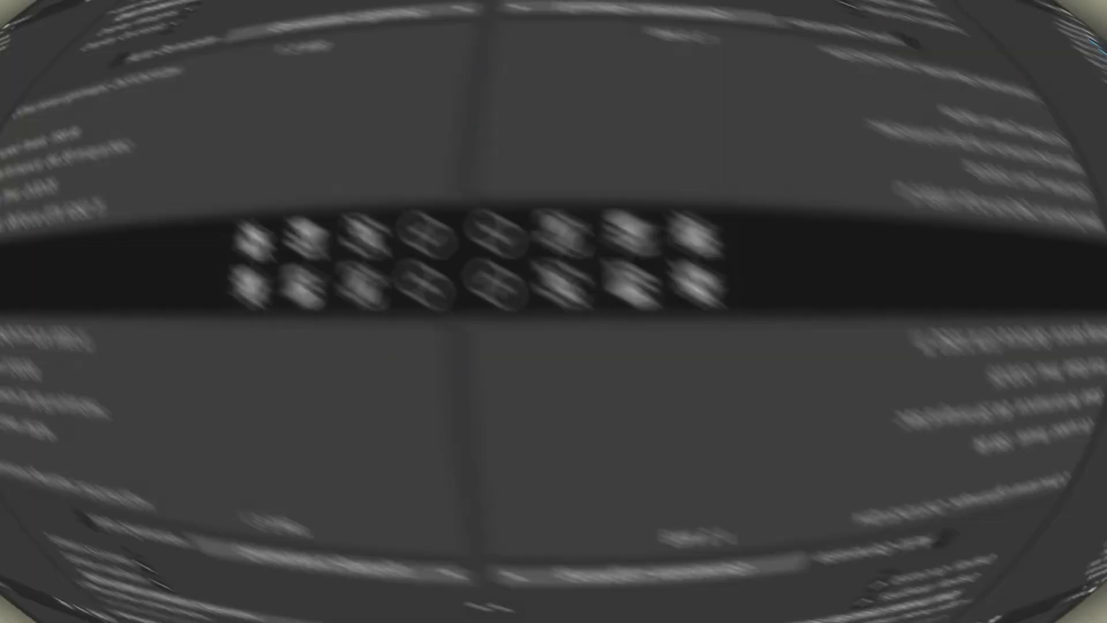